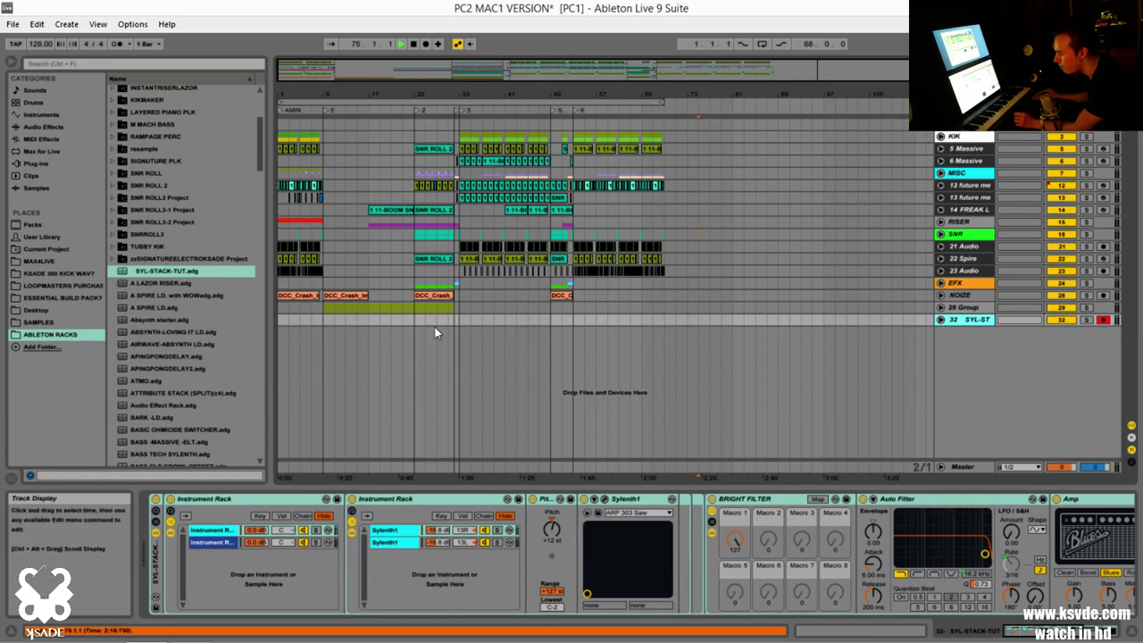
- Load the A SPIRE LD rack onto track 33 and close the Spire and Kickstart windows
click(135, 307)
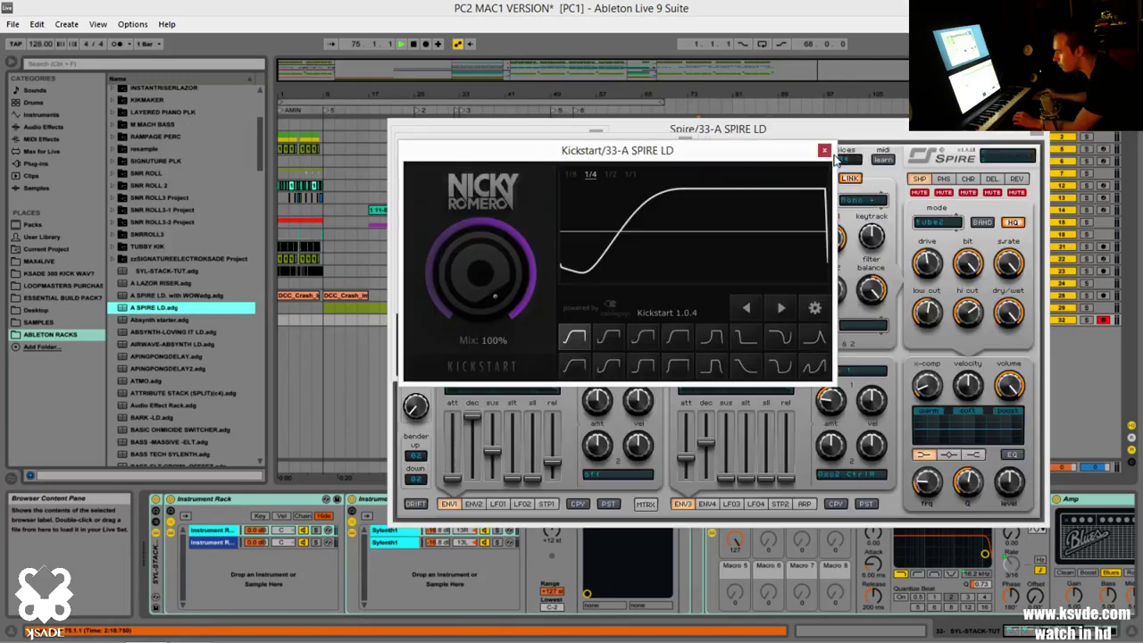
click(824, 150)
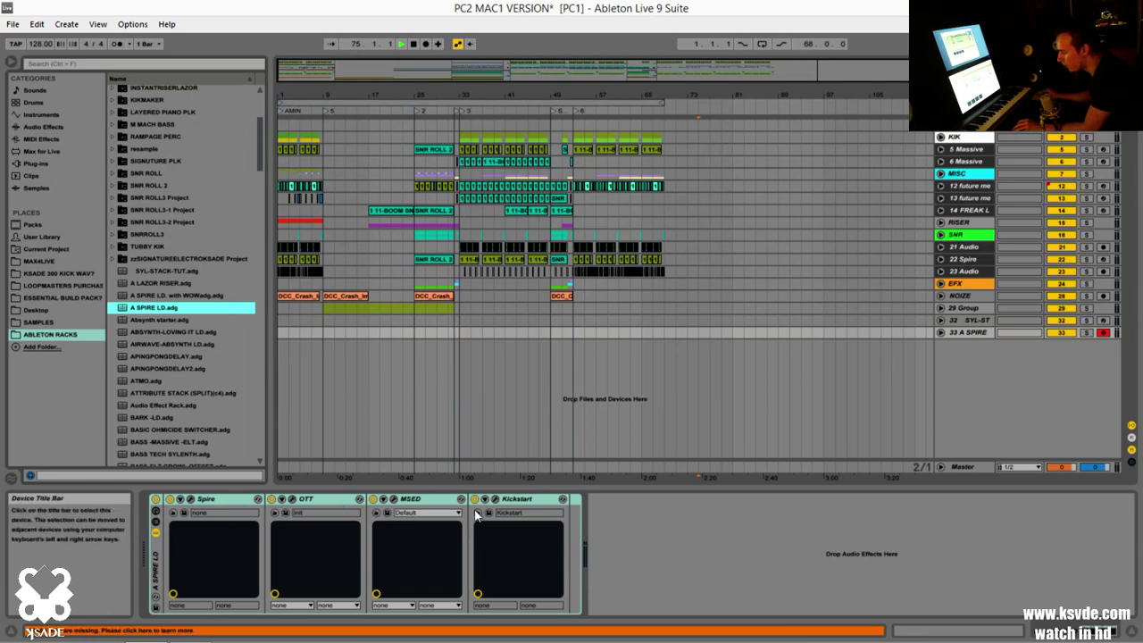
- Select the A SPIRE LD rack, reveal its chain list and select its single Spire chain
click(218, 552)
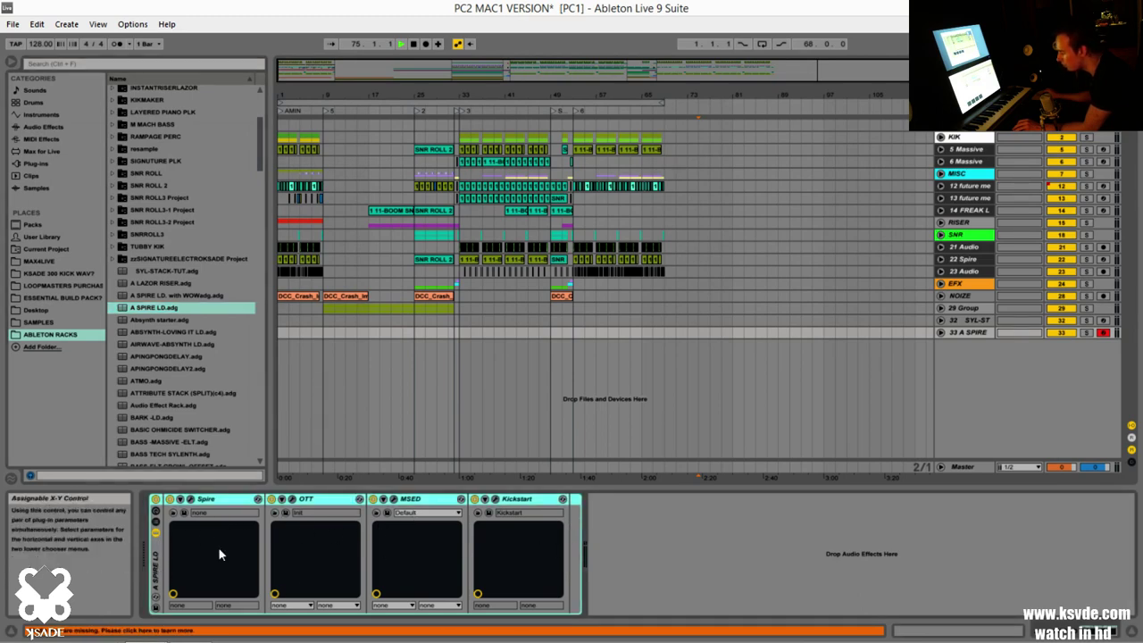
click(48, 336)
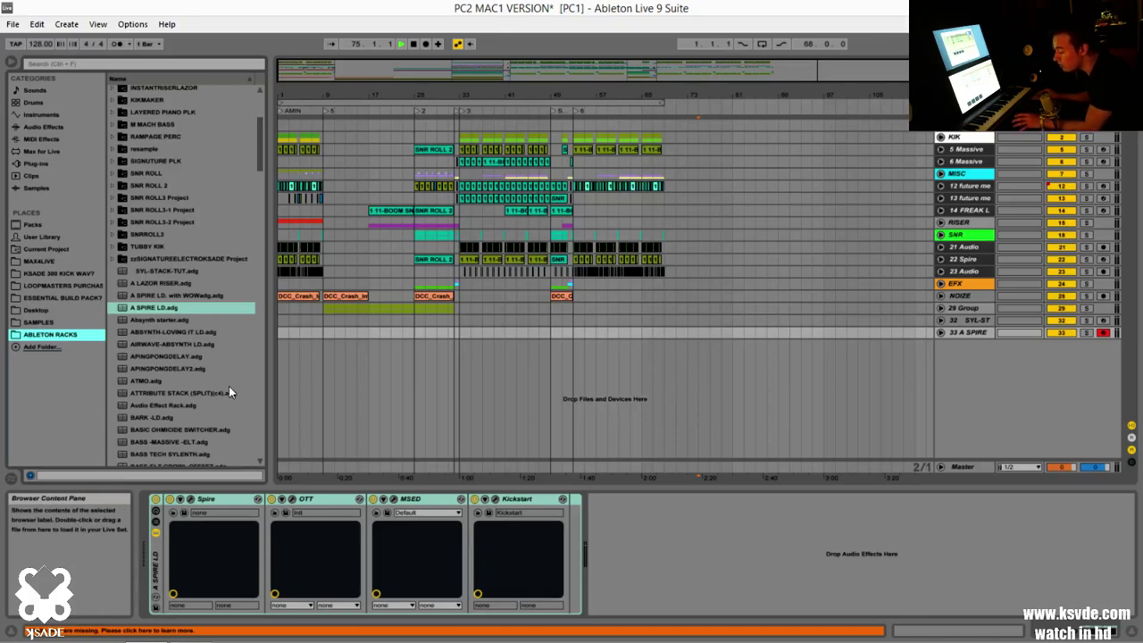
click(154, 570)
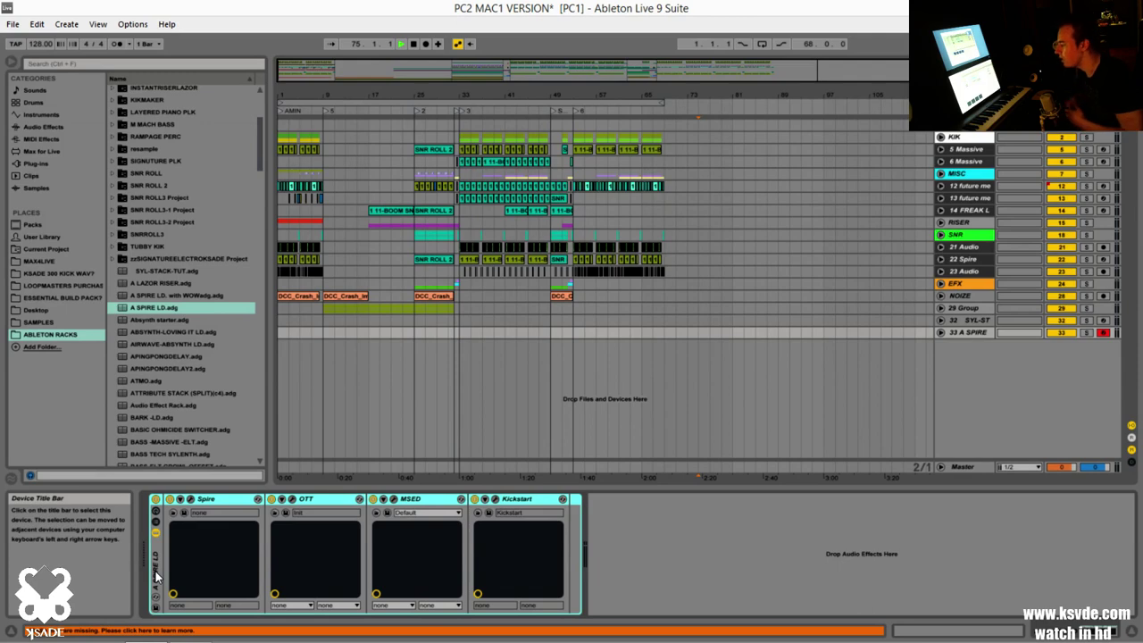
click(156, 521)
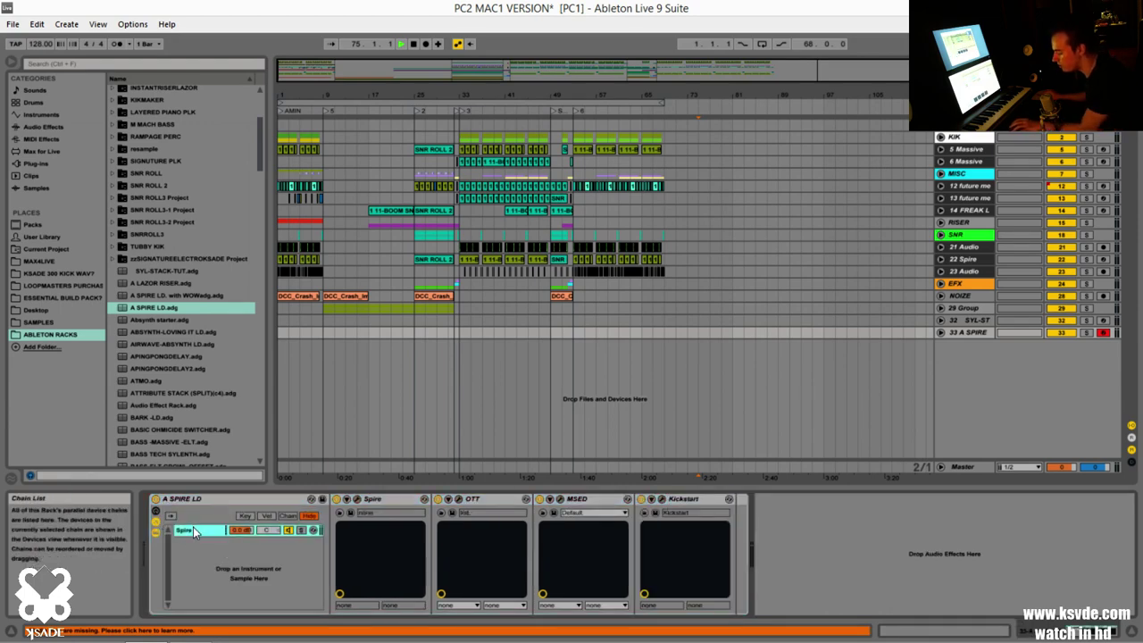
click(194, 530)
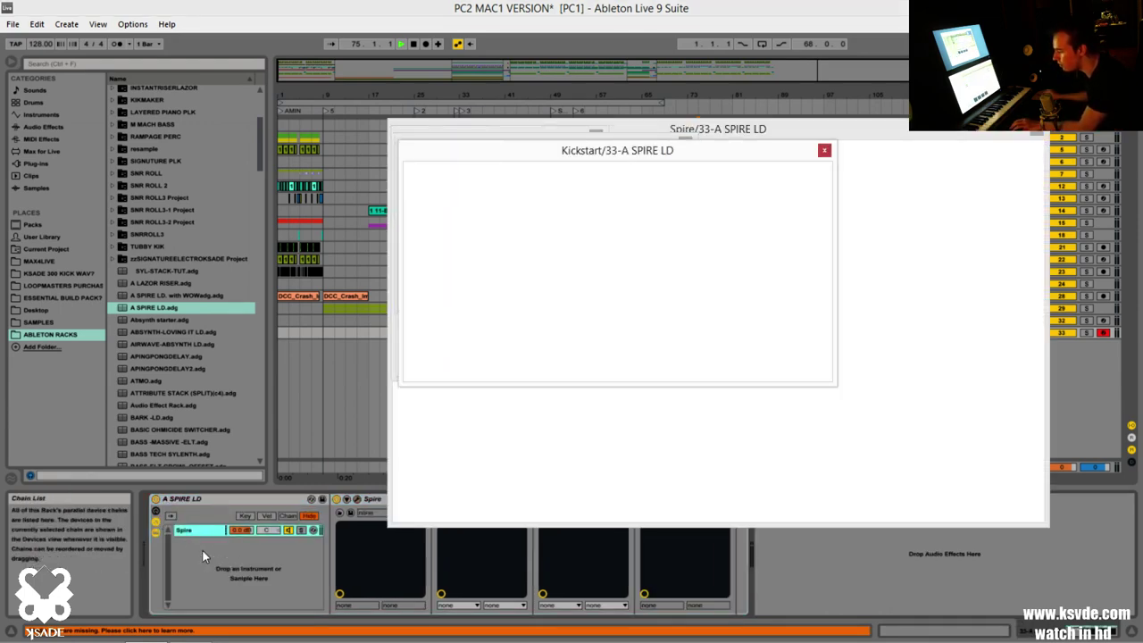
- Duplicate the Spire chain in A SPIRE LD with Ctrl+D and hide the plugin windows
key(ctrl+d)
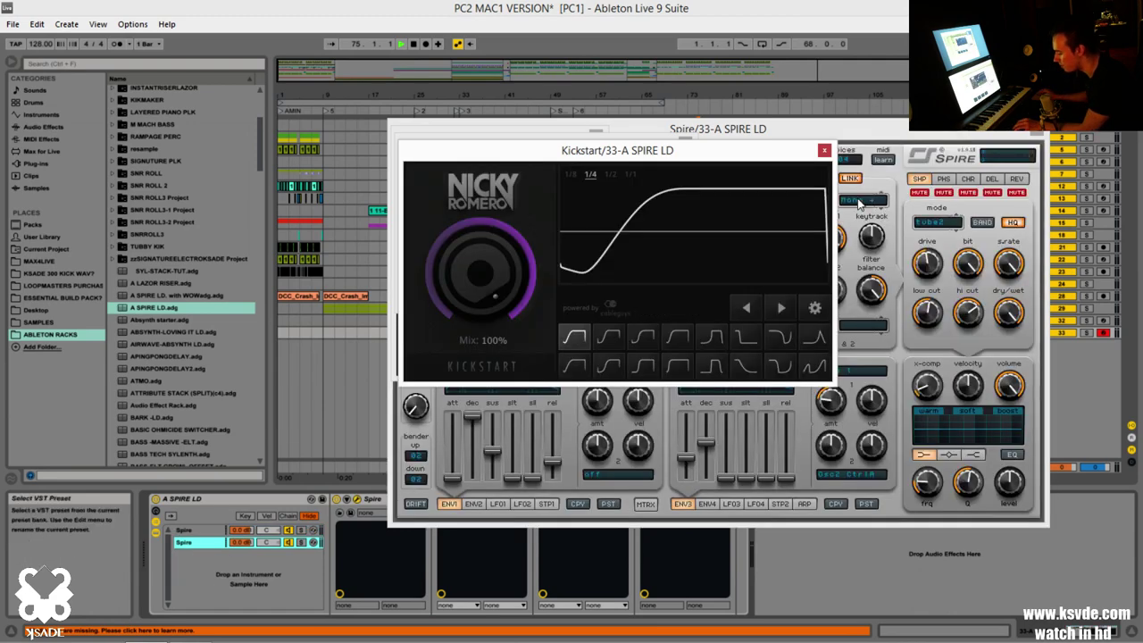
key(ctrl+alt+p)
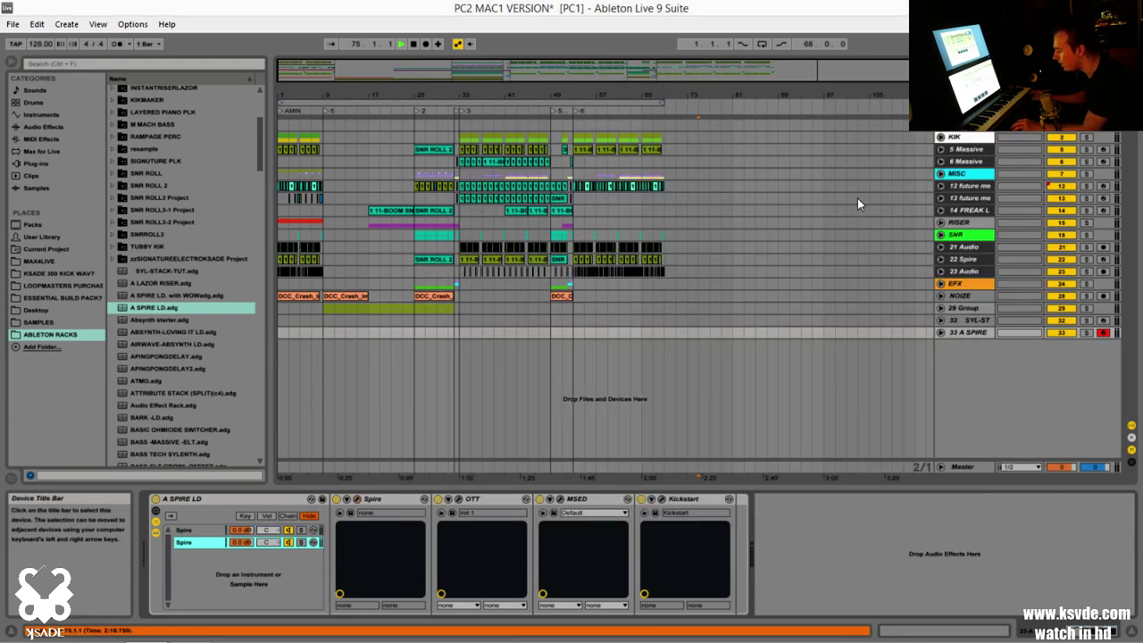
click(240, 530)
click(237, 542)
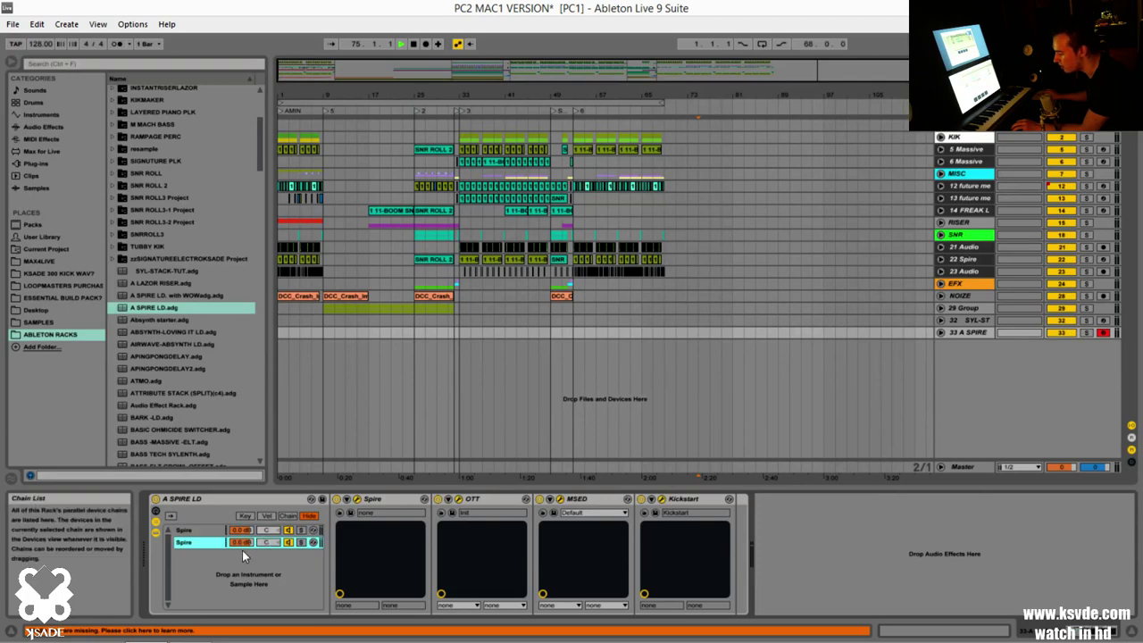
- Delete the A SPIRE LD rack from track 33 and show SYL-ST's devices
click(245, 500)
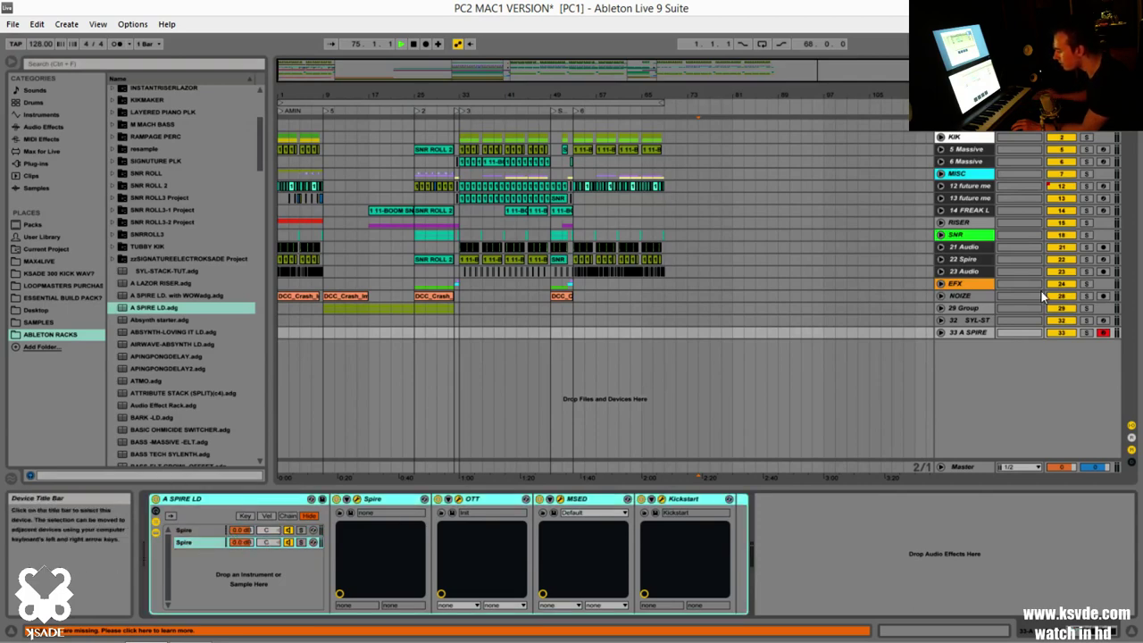
key(Delete)
click(961, 319)
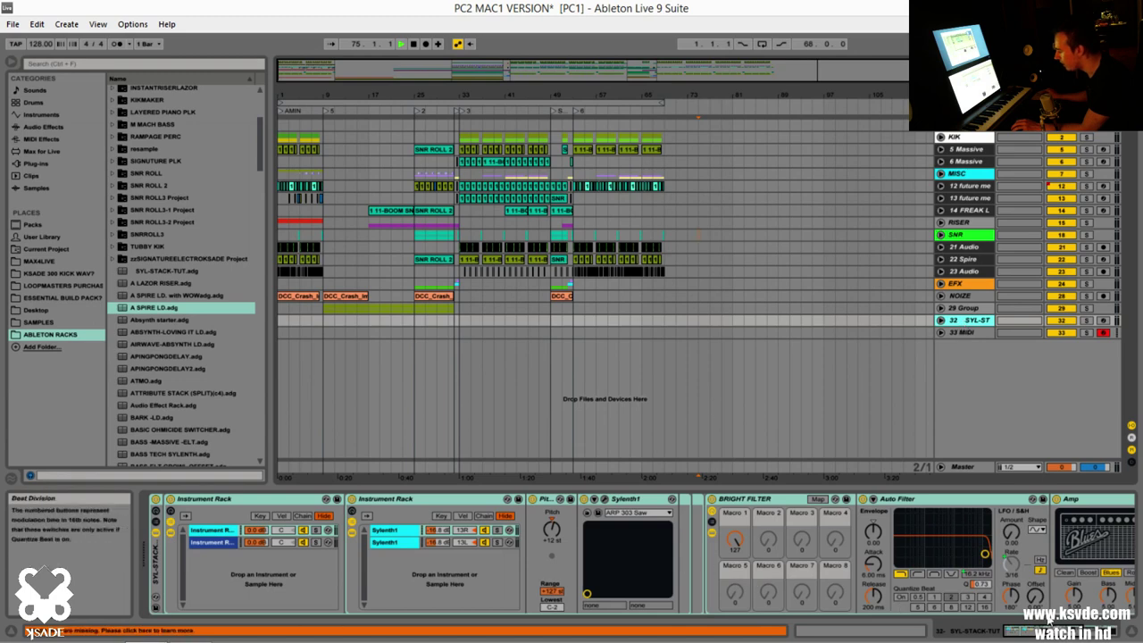
- Fold the Bright Filter, OTT and Sausage Fattener devices on SYL-ST
drag(1058, 636, 1028, 625)
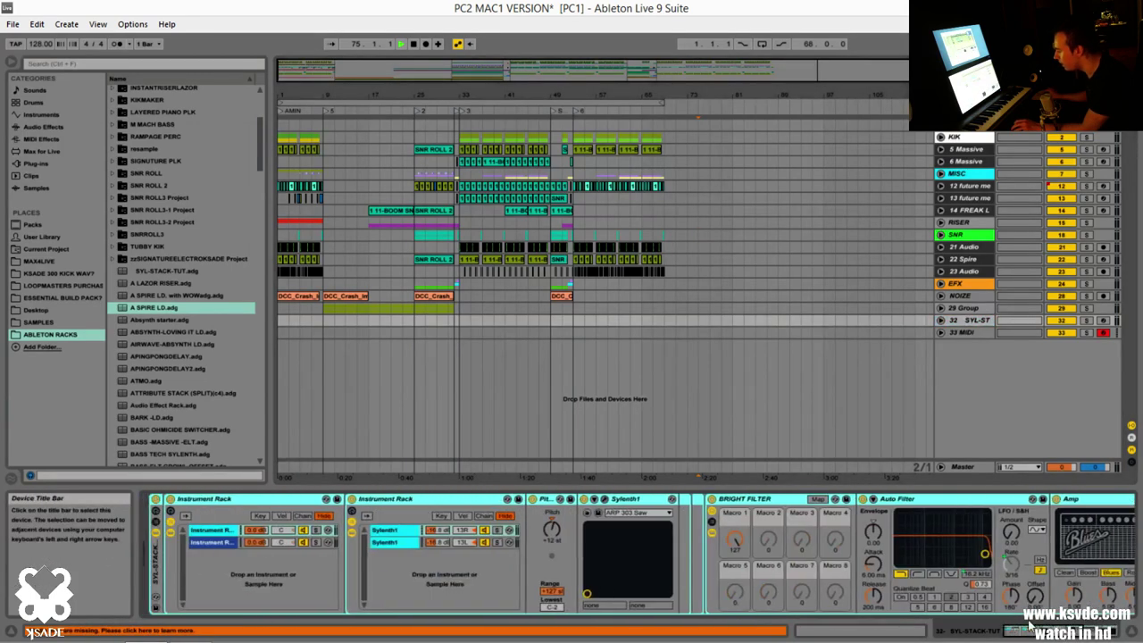
double_click(779, 500)
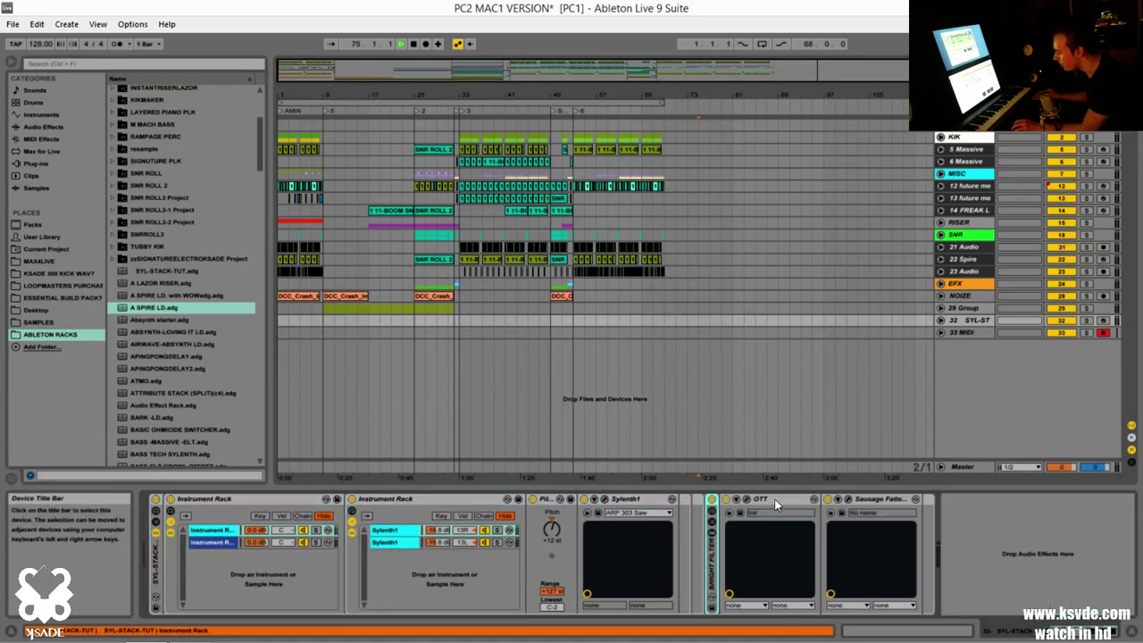
double_click(757, 501)
double_click(773, 500)
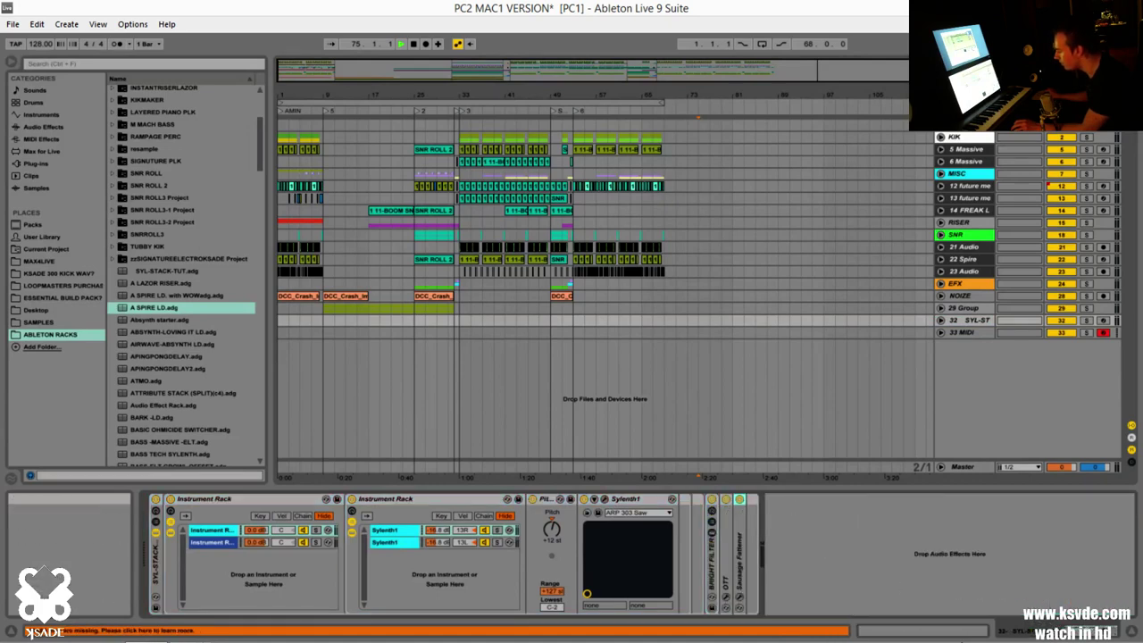
- Reselect the Bright Filter device and unfold it to show its macros, Auto Filter and Amp
click(715, 568)
shift+click(745, 563)
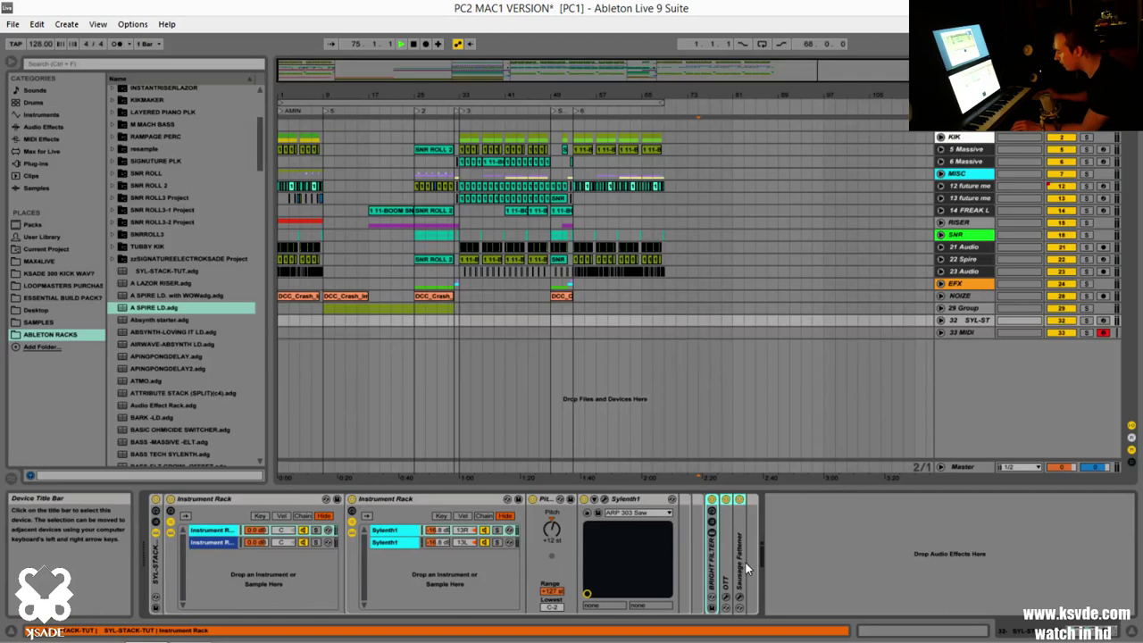
shift+click(239, 500)
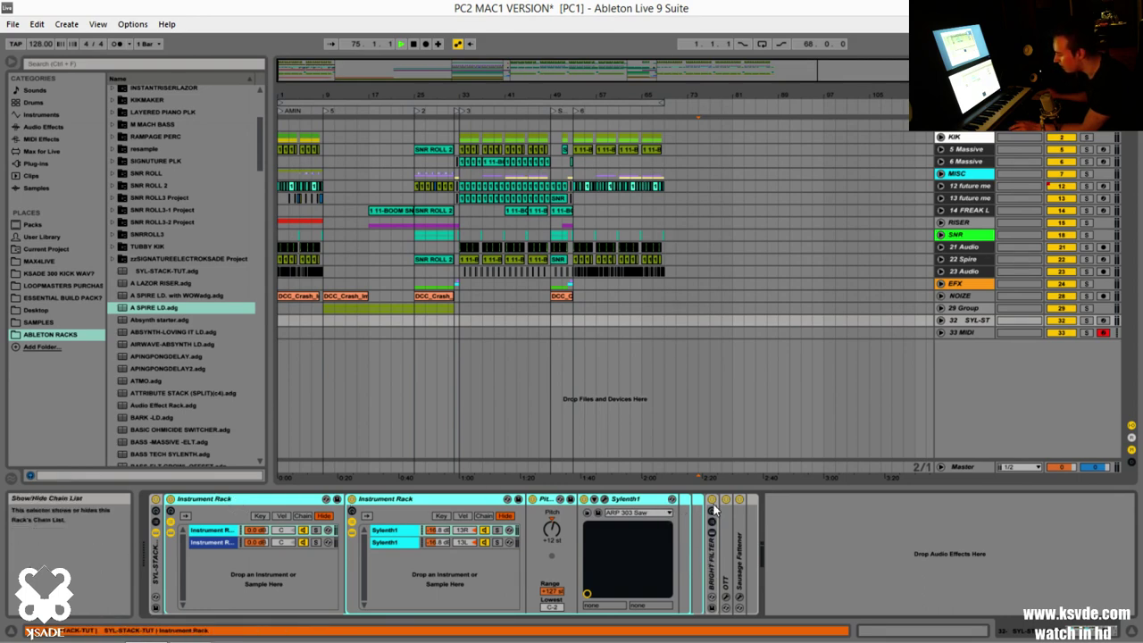
click(713, 557)
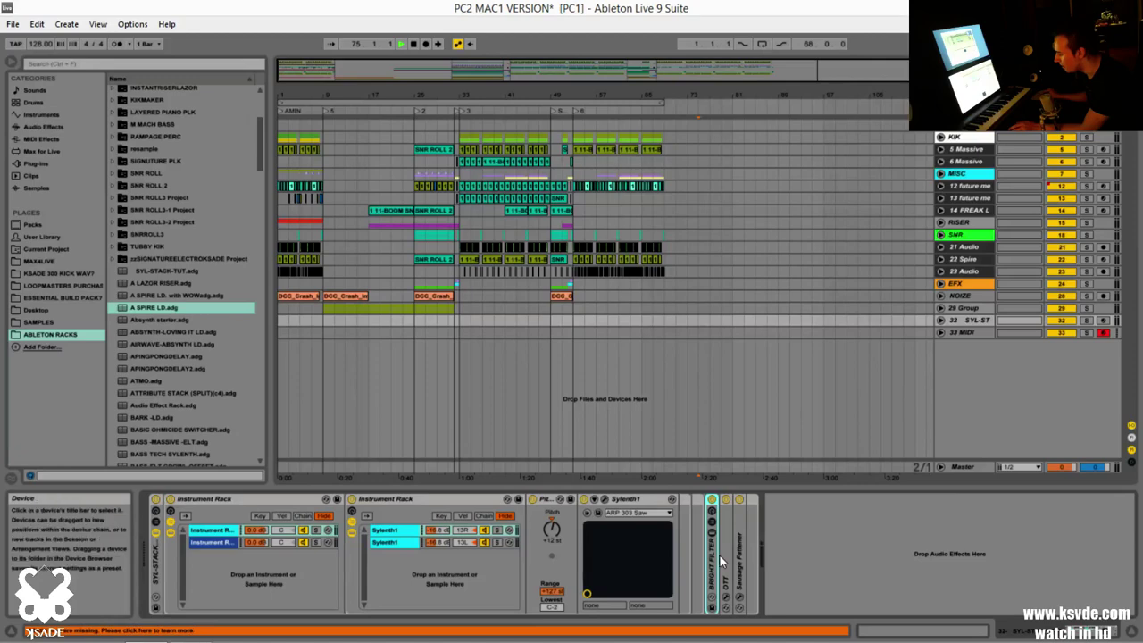
key(Right)
key(Right)
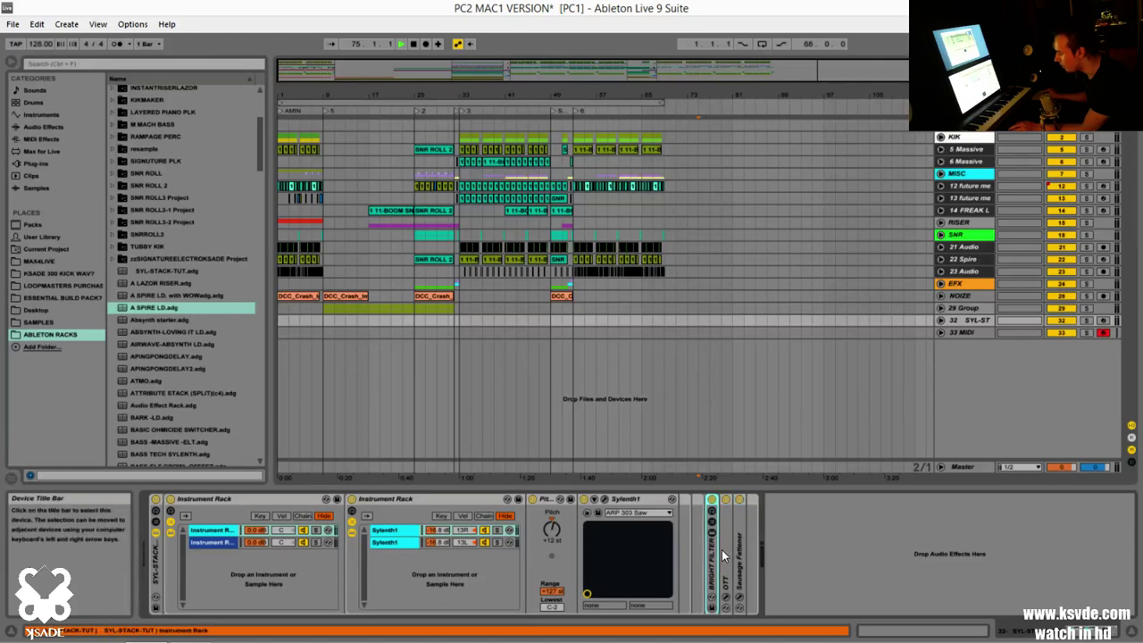
key(Left)
double_click(711, 549)
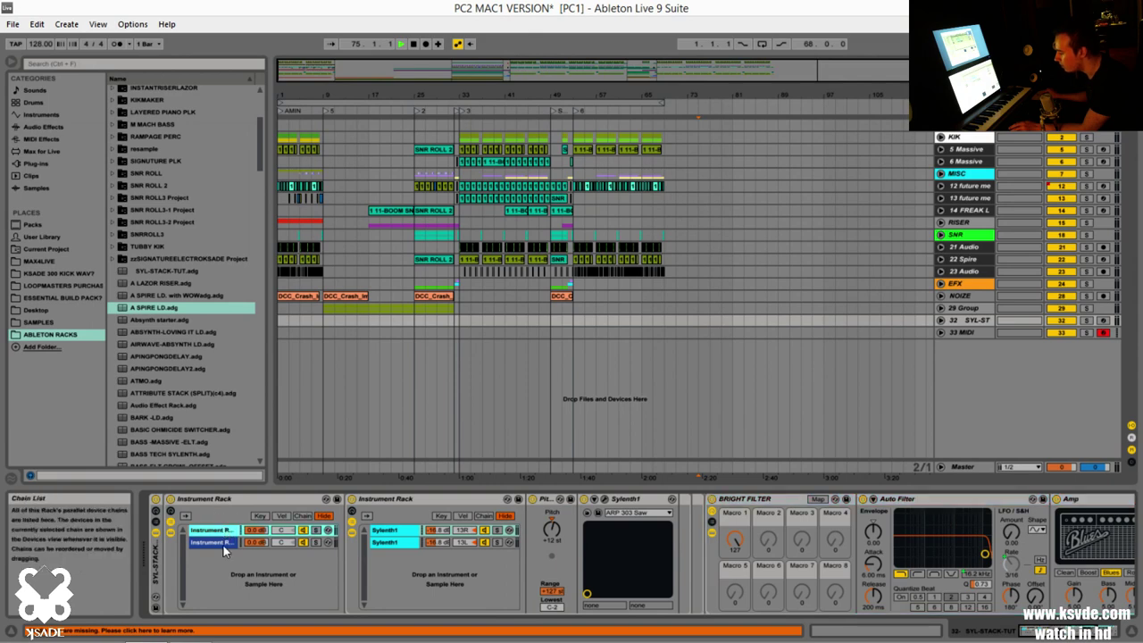
- Arm SYL-ST and sweep Bright Filter Macro 1 down, then back up to 127
click(377, 531)
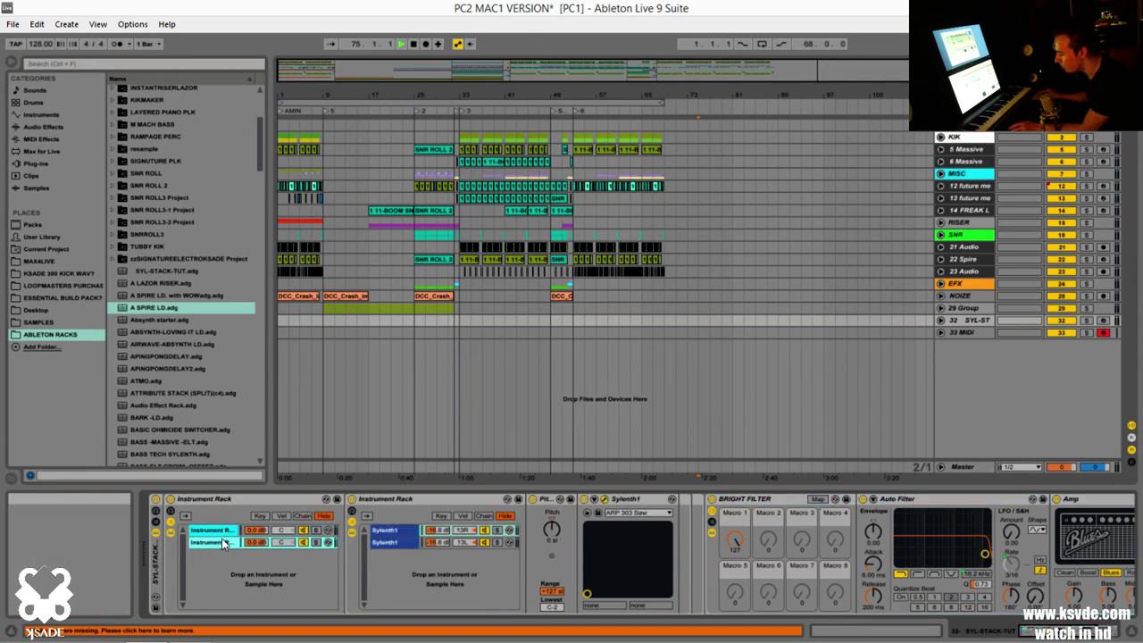
click(383, 542)
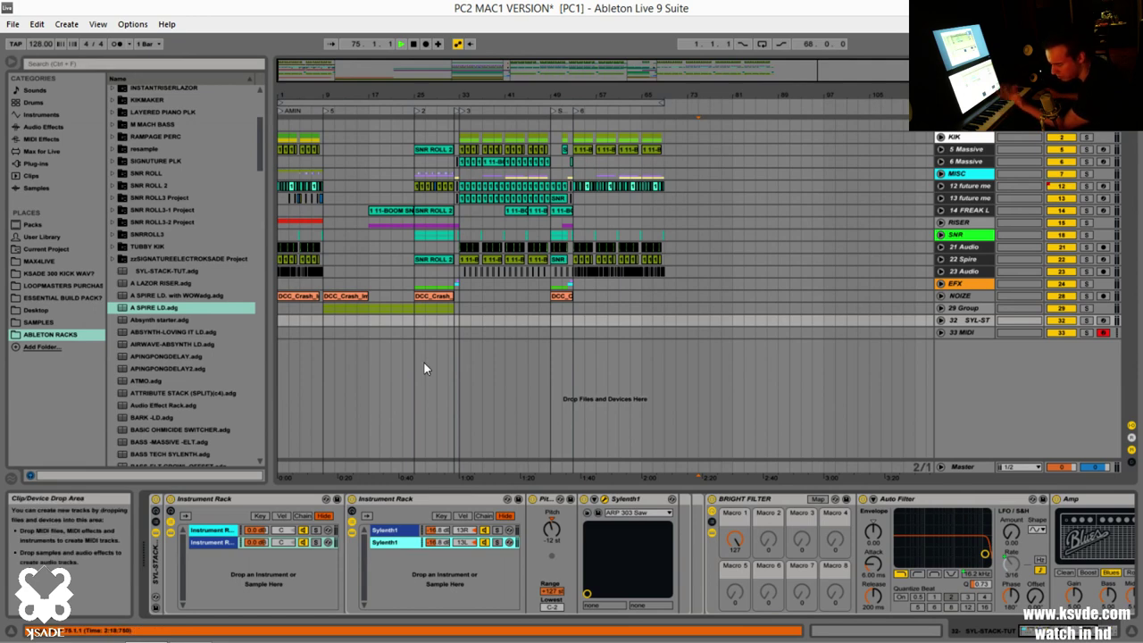
click(735, 539)
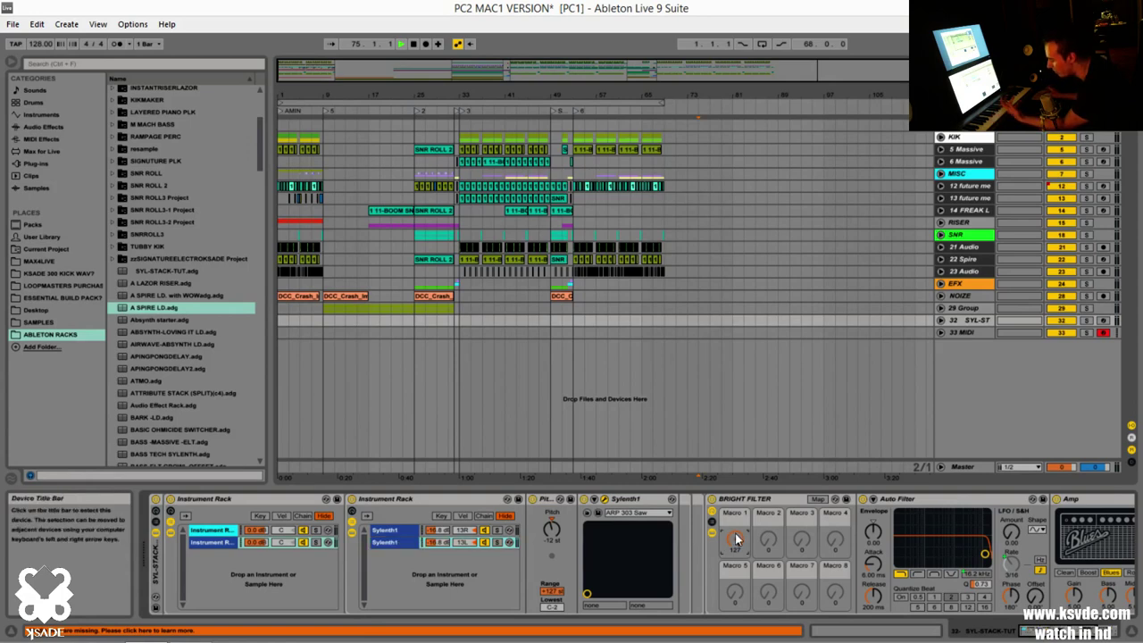
drag(735, 538, 736, 566)
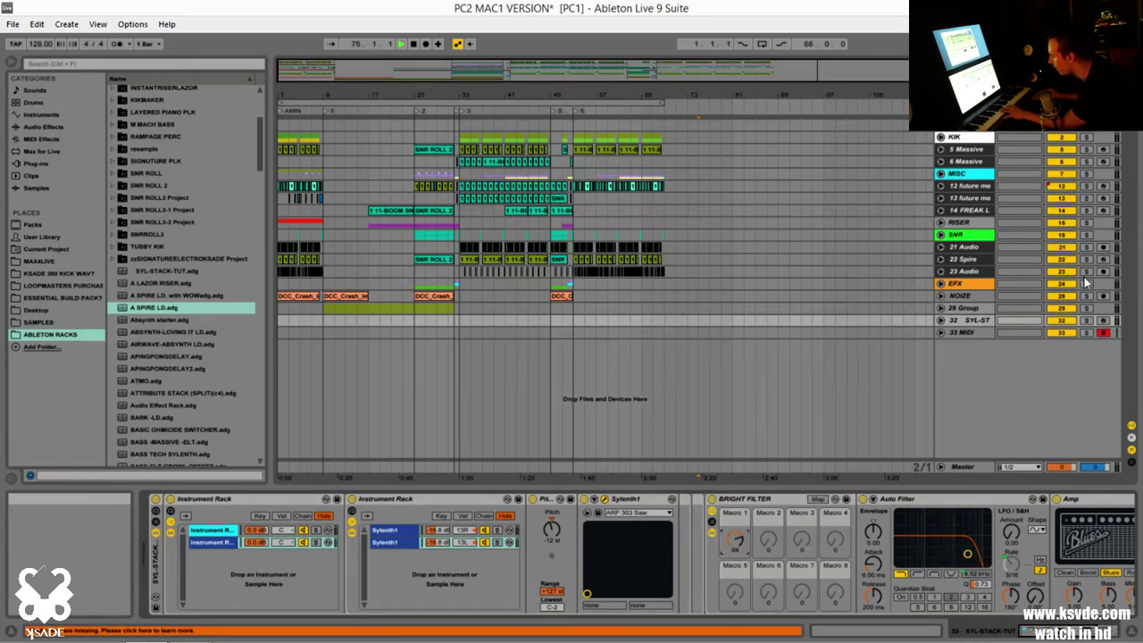
click(1103, 320)
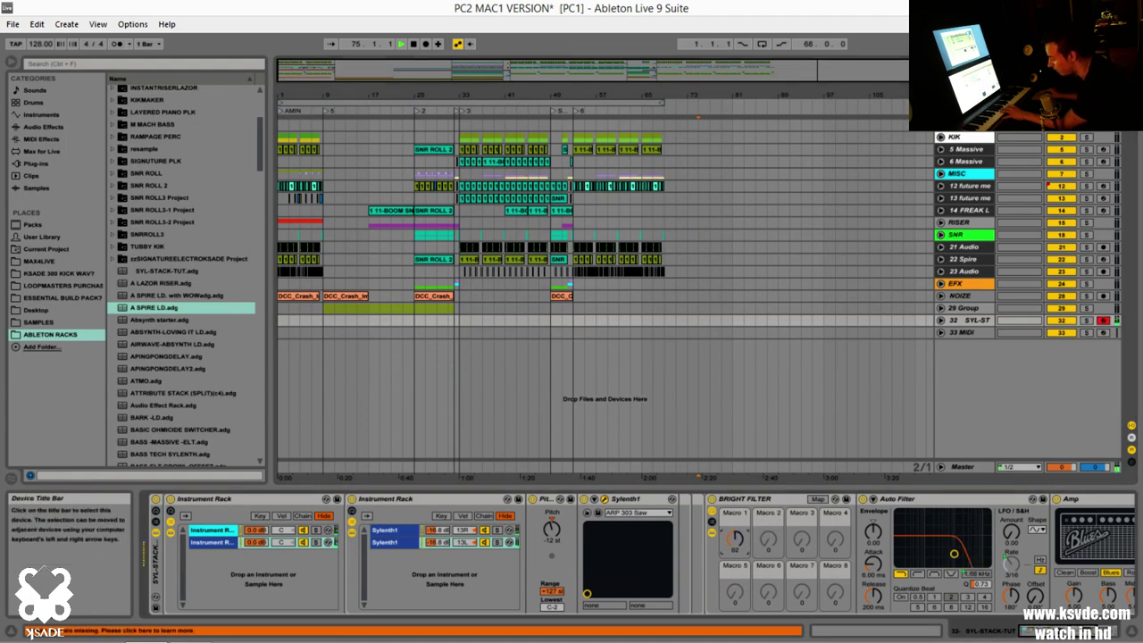
drag(734, 538, 734, 487)
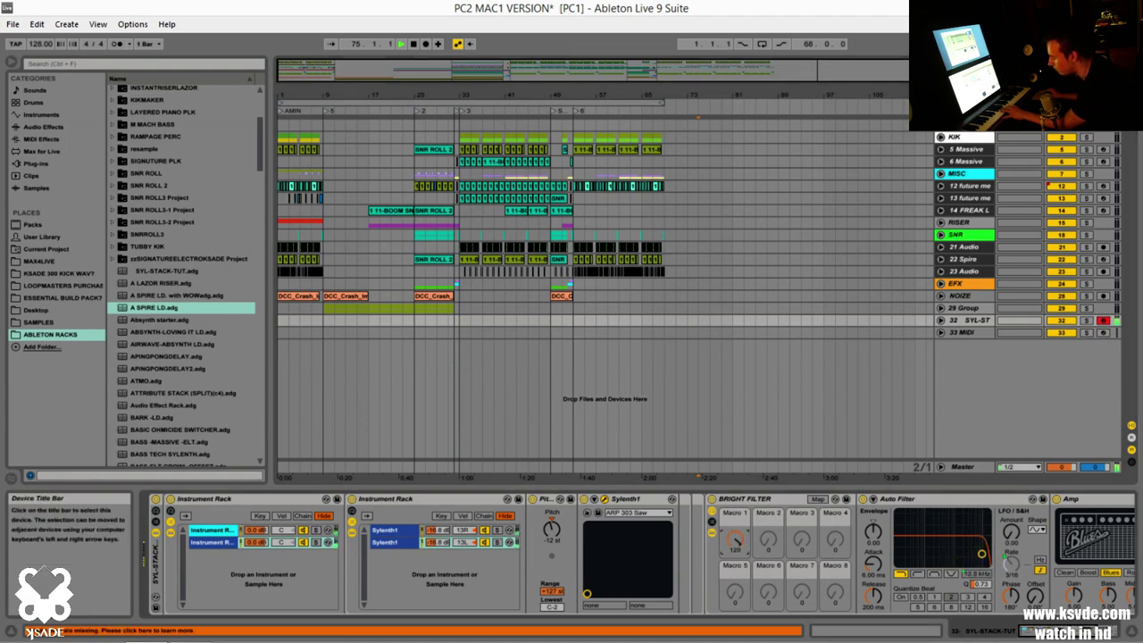
drag(734, 539, 734, 526)
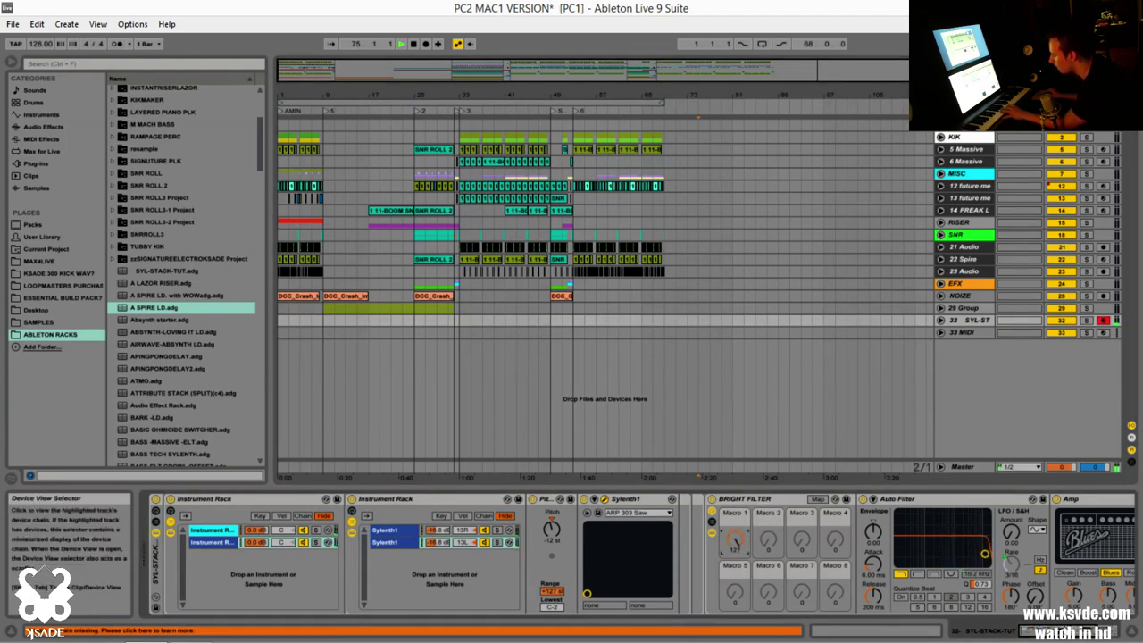
scroll(638, 554, right, 1)
- Fold the BRIGHT FILTER rack so SYL-ST's nested Instrument Racks and Sylenth1 show
click(524, 501)
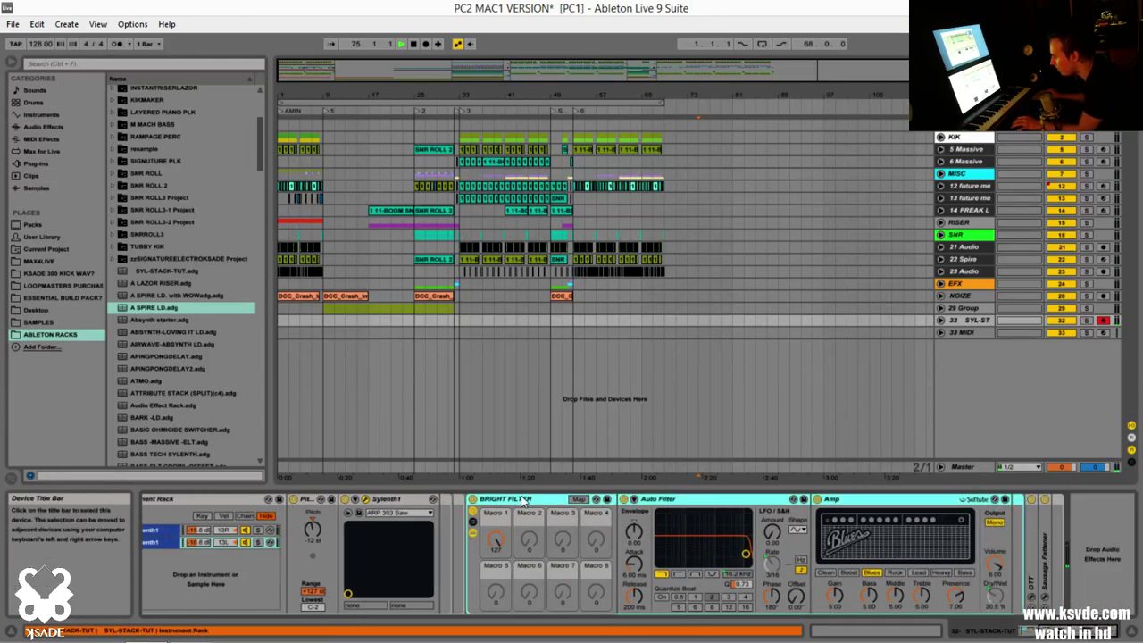
click(1031, 541)
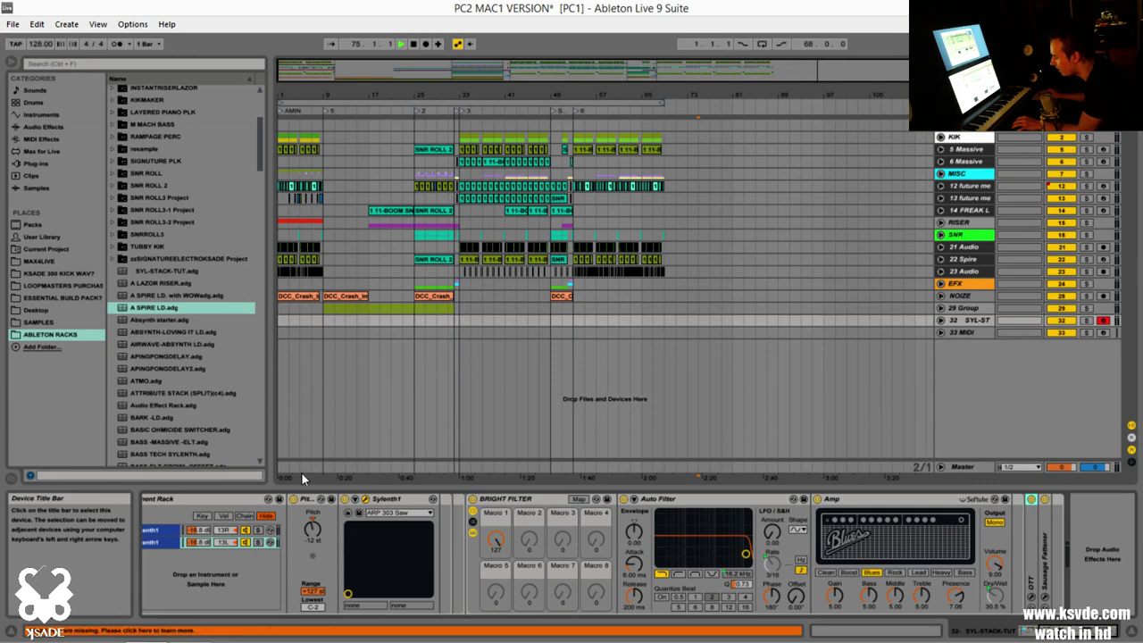
click(509, 502)
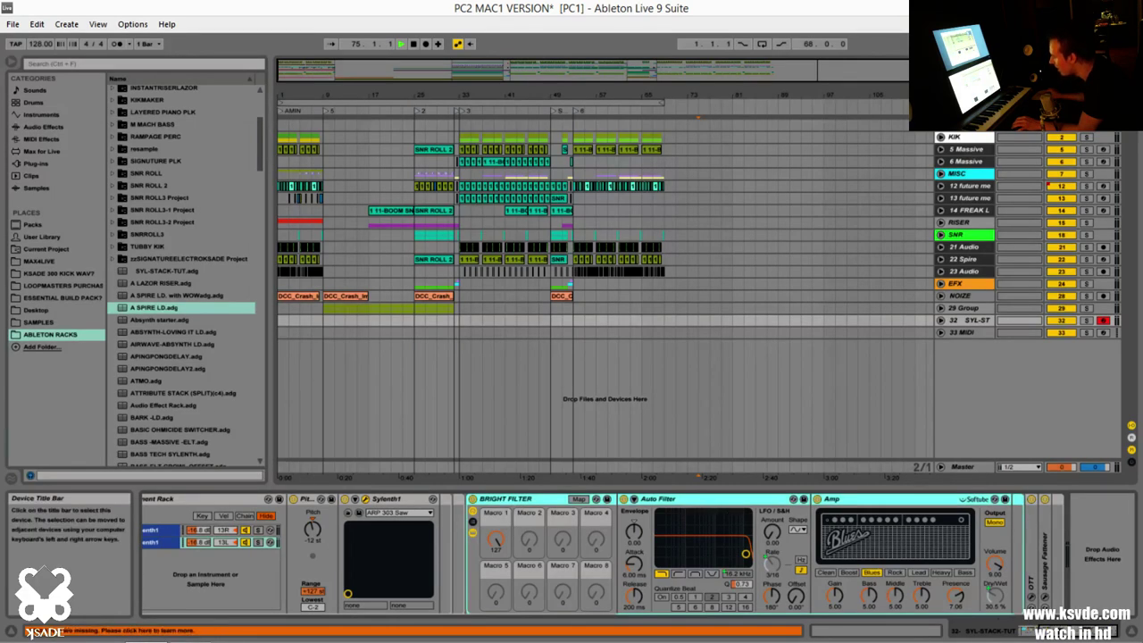
click(1074, 631)
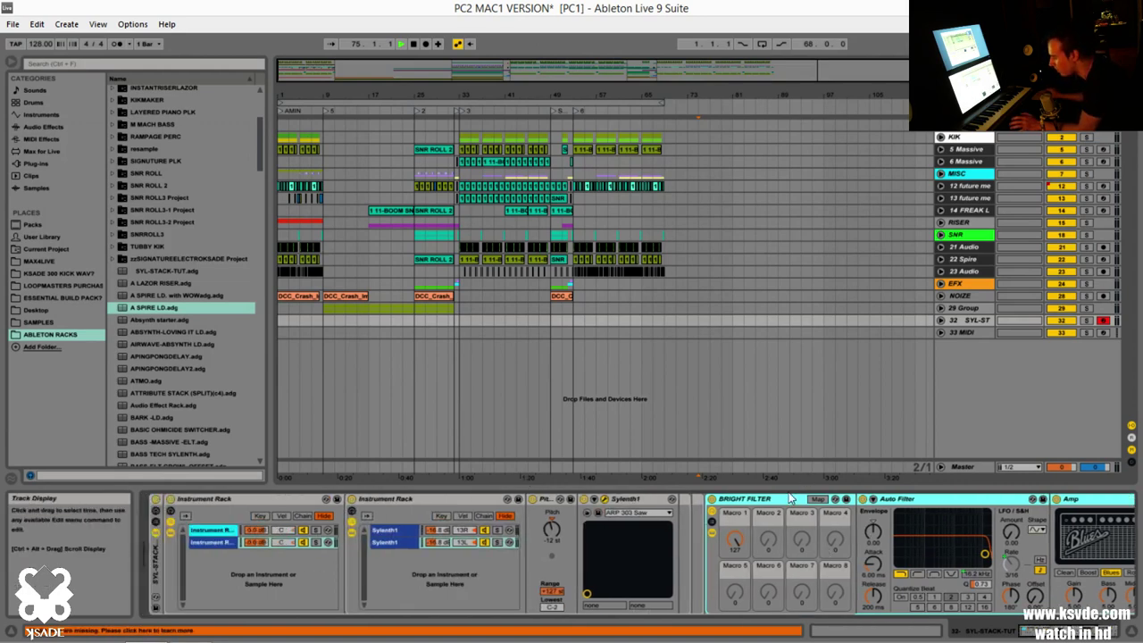
double_click(760, 502)
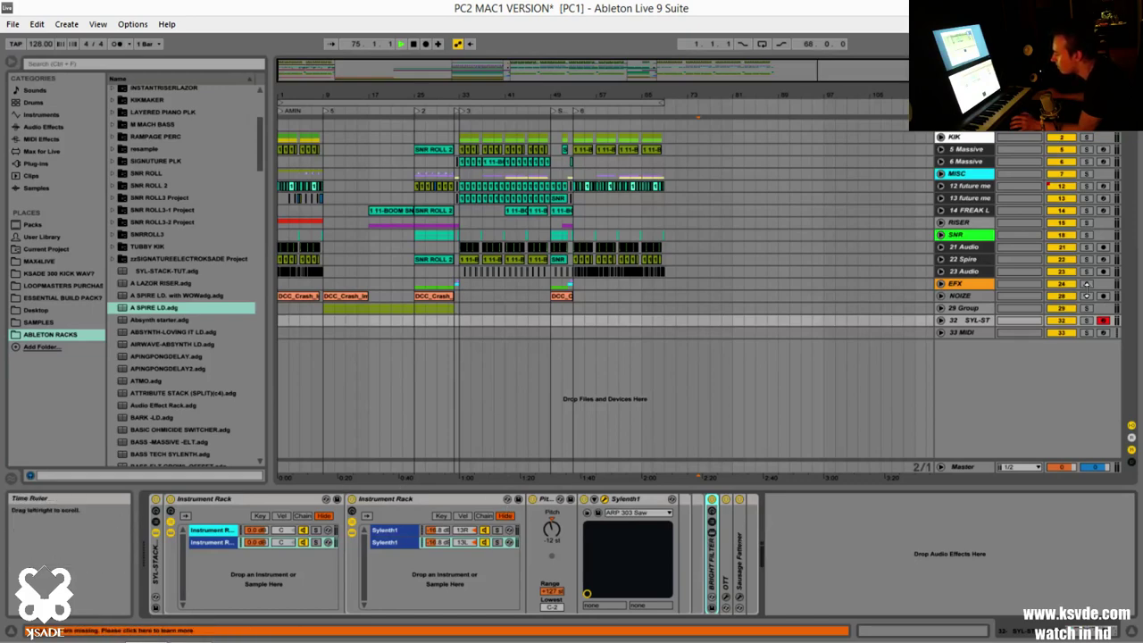
- Select empty MIDI track 33 and browse the Plug-ins list to Sylenth1
click(973, 330)
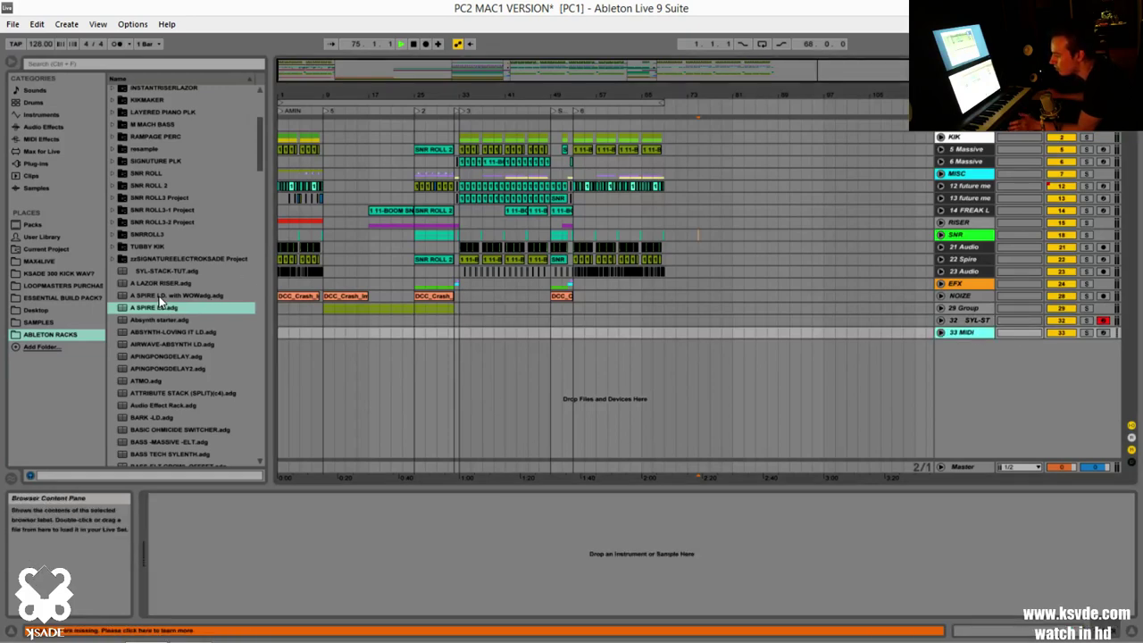
scroll(178, 304, down, 2)
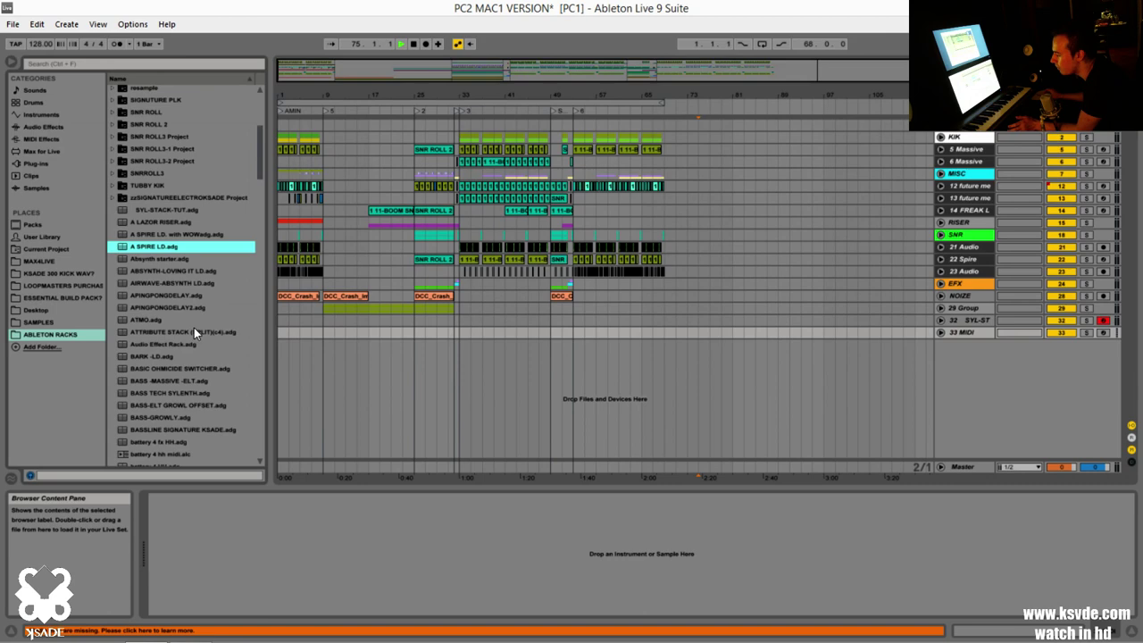
click(30, 164)
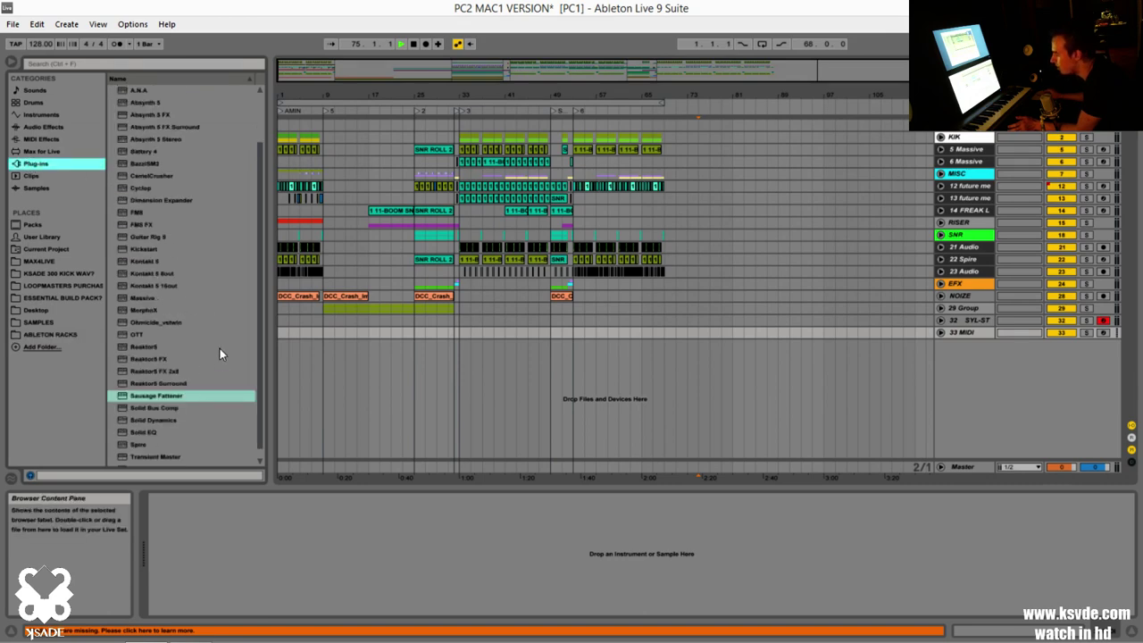
scroll(178, 370, down, 1)
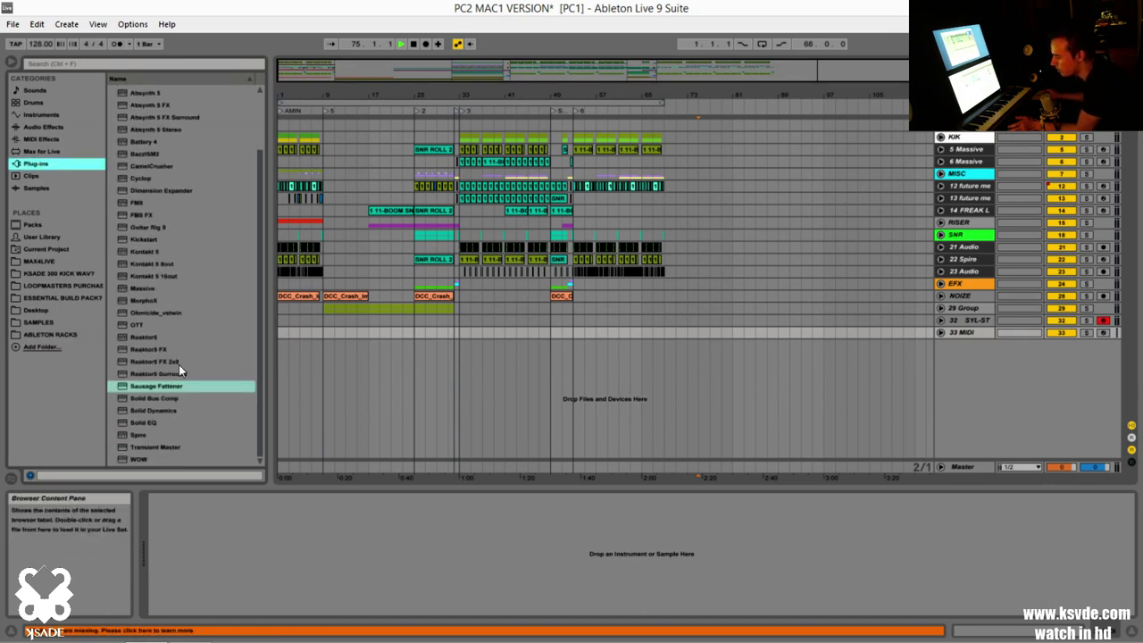
scroll(175, 312, up, 5)
scroll(183, 223, up, 1)
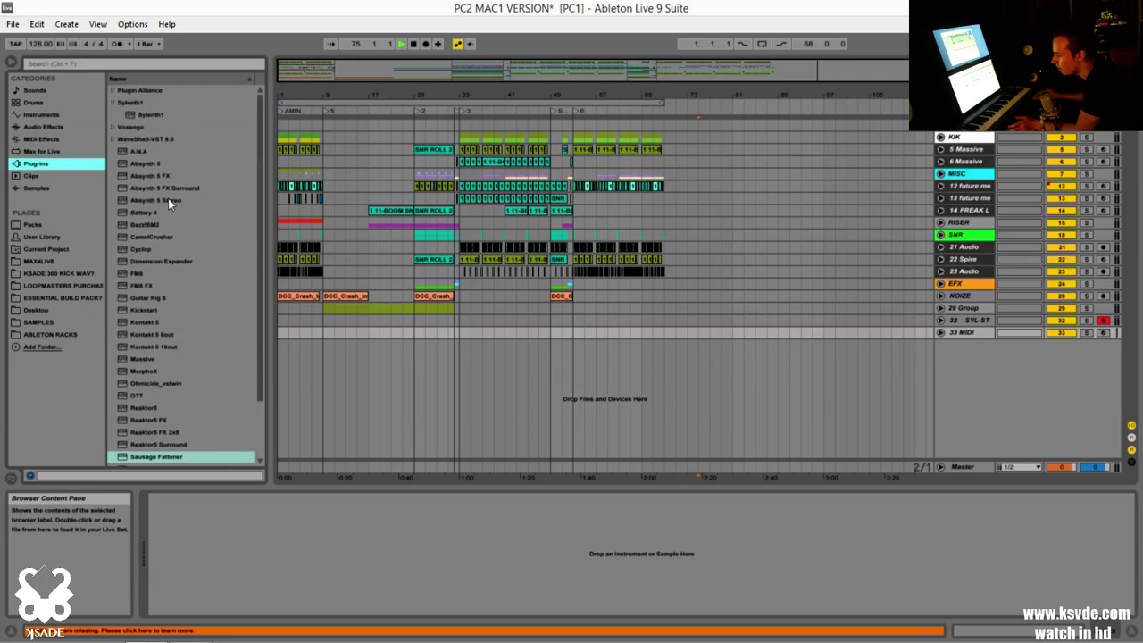
- Add Sylenth1 on a new track and load the .fxb bank from the Desktop Presets folder
double_click(151, 114)
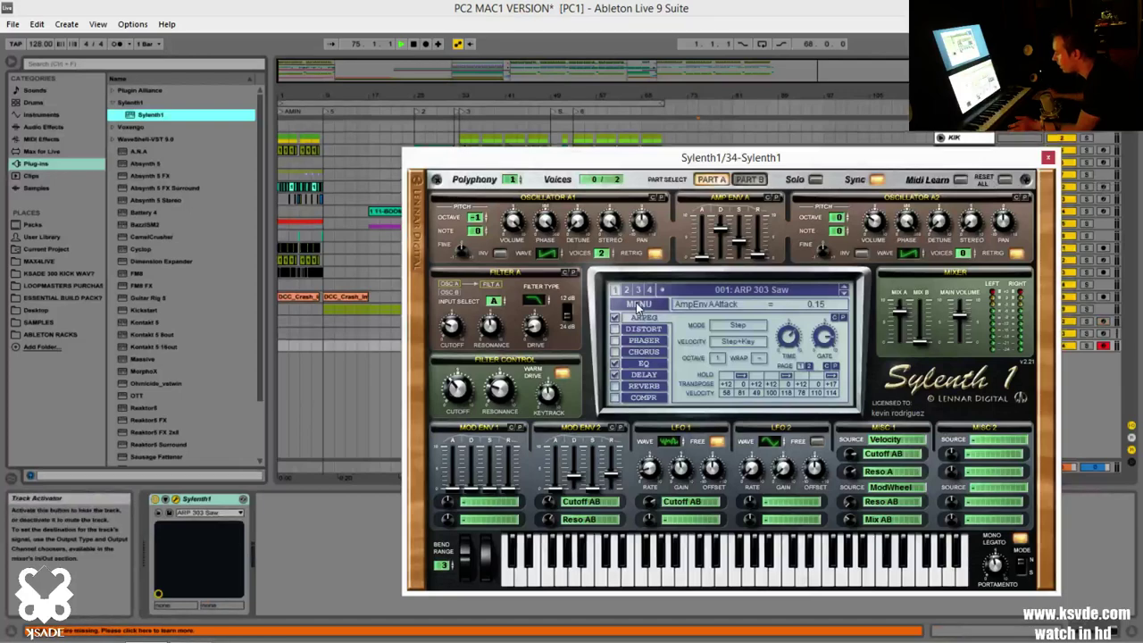
click(637, 306)
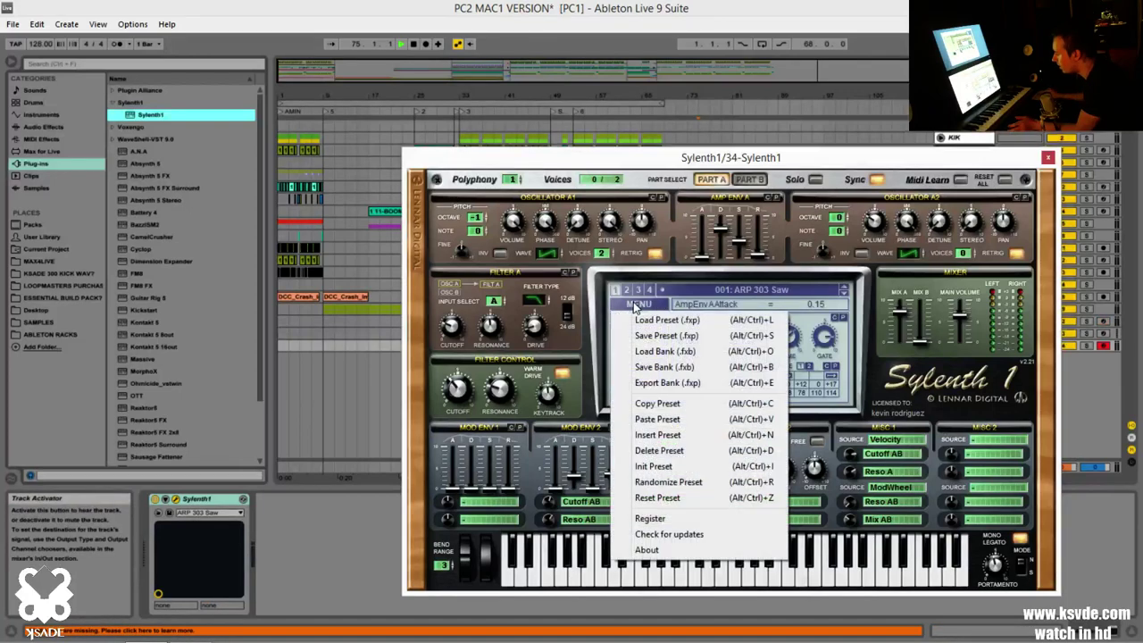
click(698, 352)
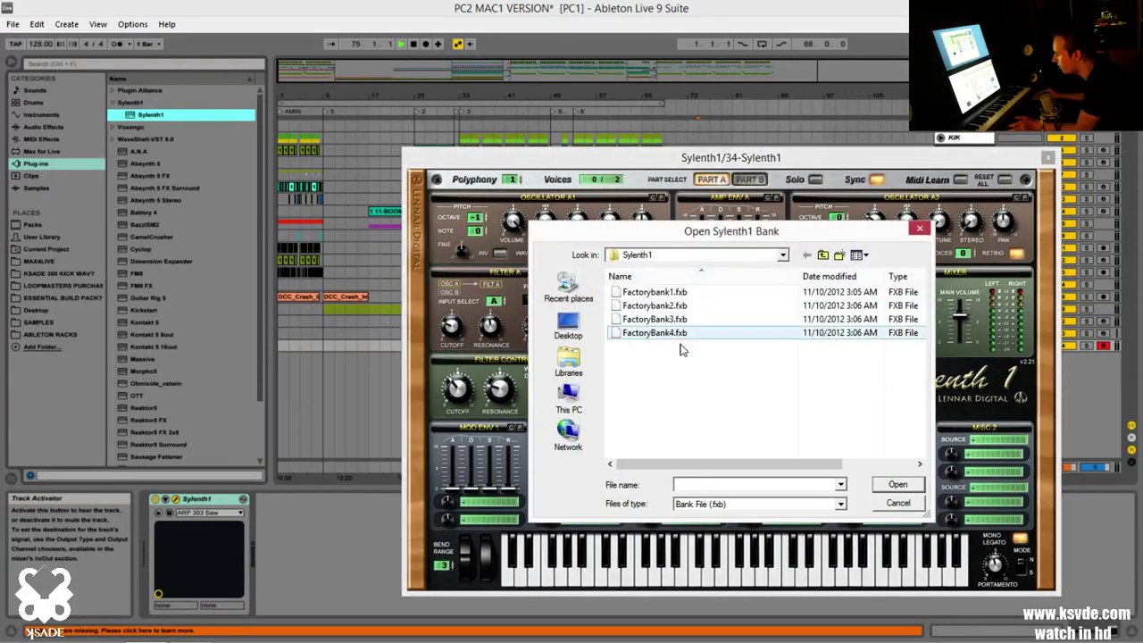
click(574, 402)
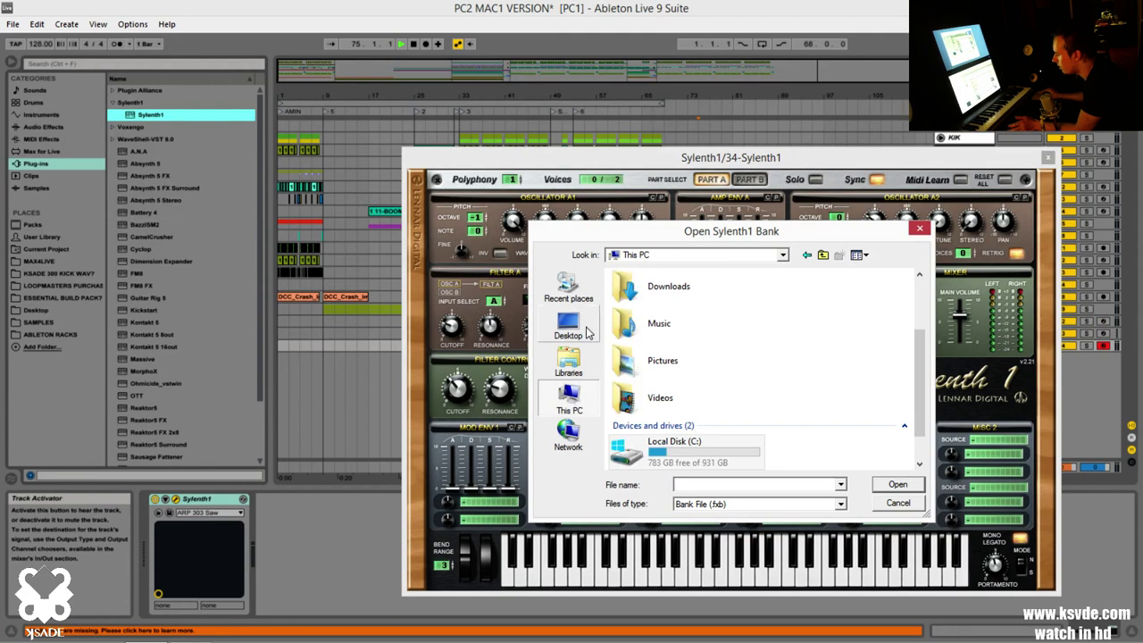
click(576, 333)
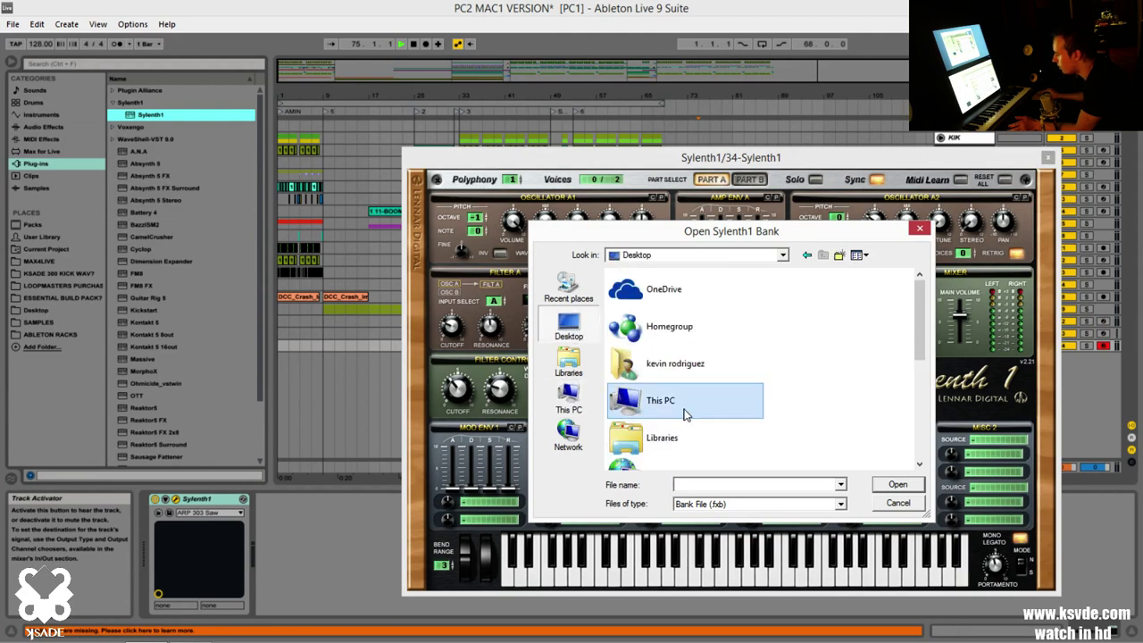
scroll(915, 325, down, 2)
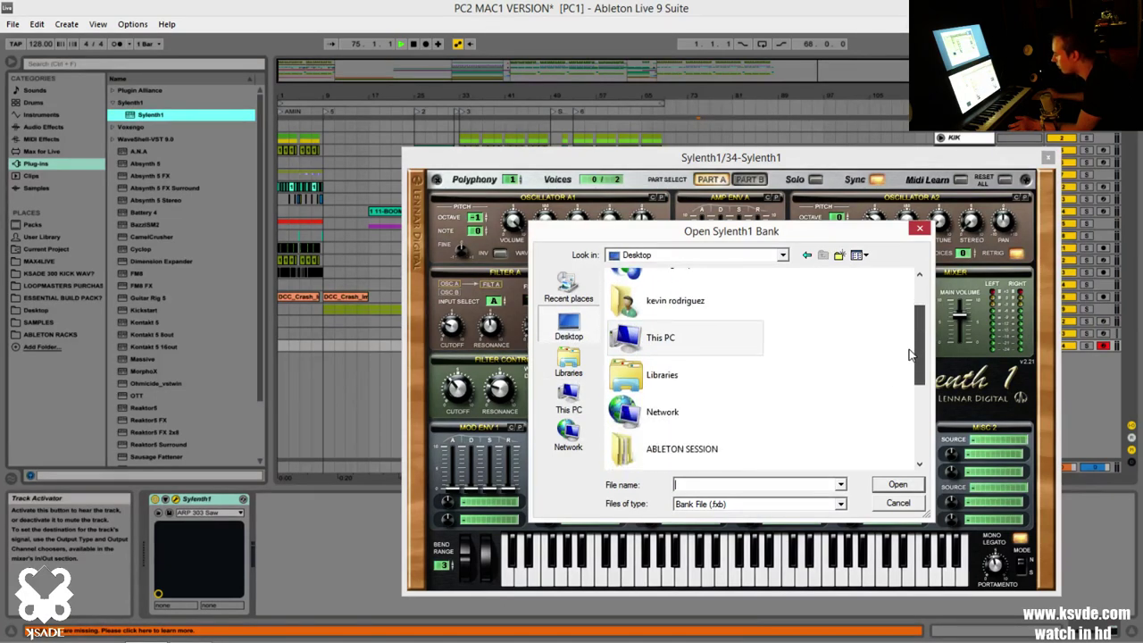
drag(918, 343, 884, 416)
double_click(633, 412)
double_click(661, 352)
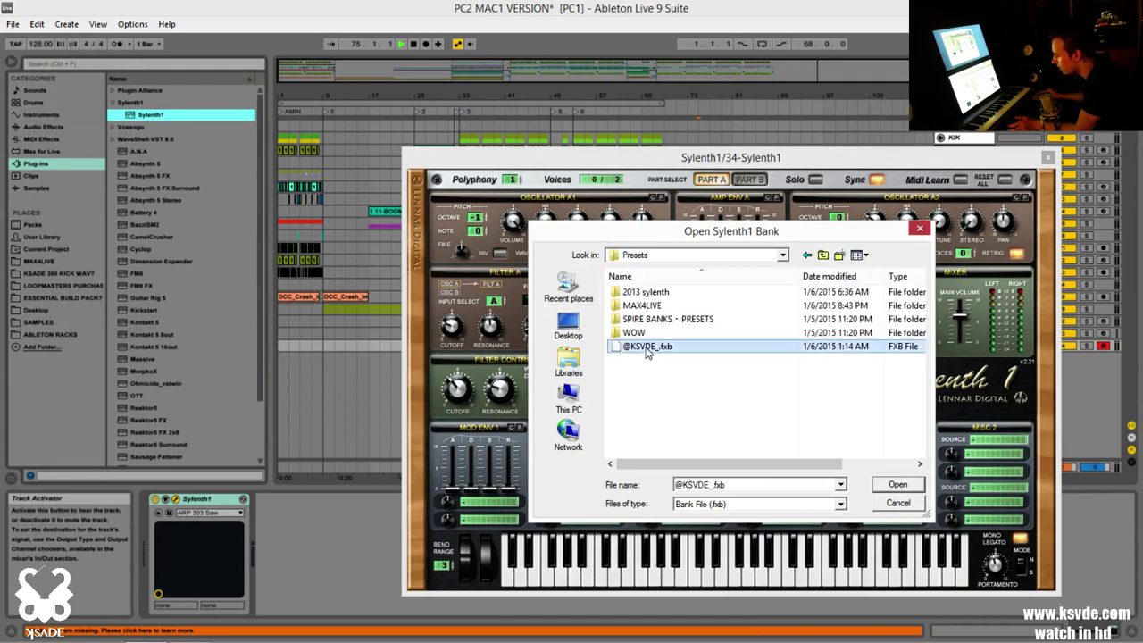
- Pick preset 051: SUP SAWZ from the bank and close the Sylenth1 window
click(714, 291)
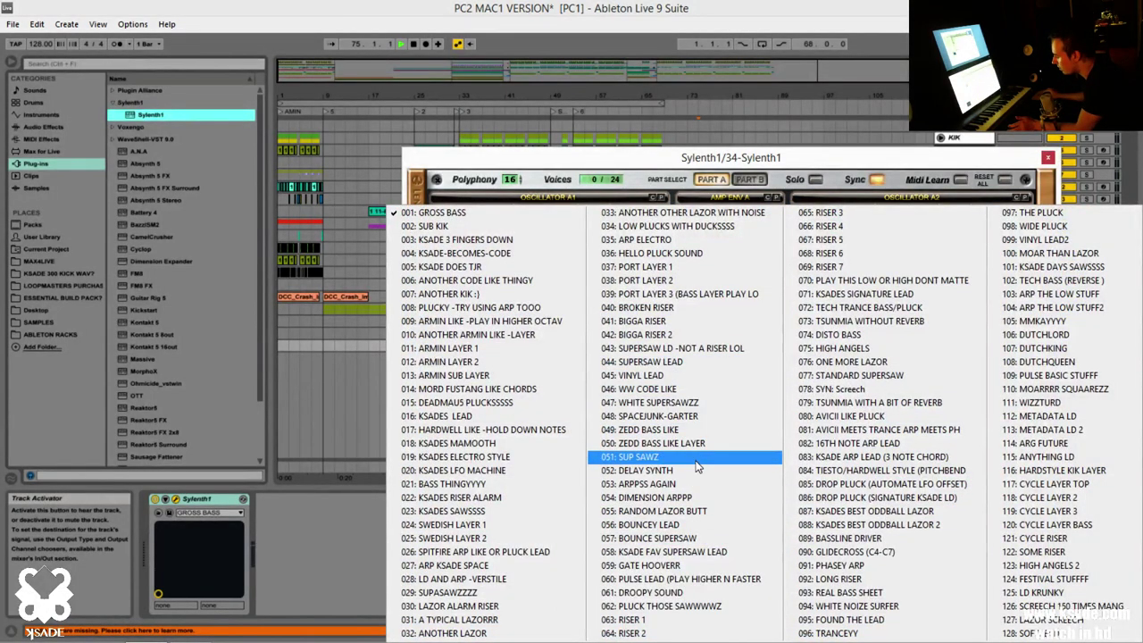
click(678, 456)
click(1048, 158)
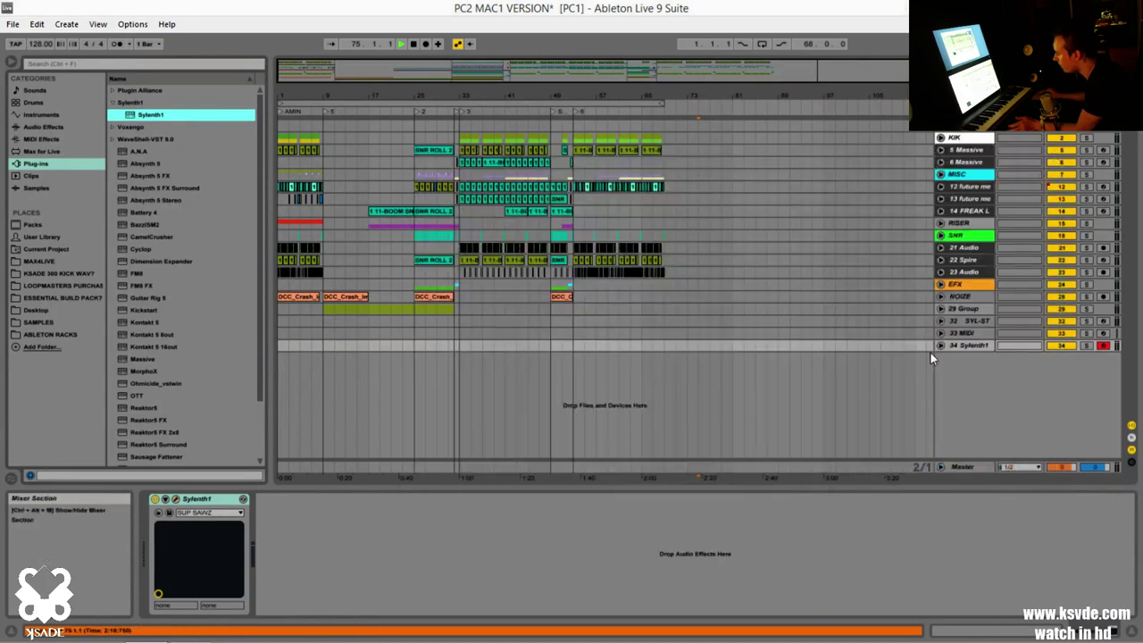
- Group track 34's Sylenth1 into an Instrument Rack with Ctrl+G and show its chain list
click(212, 499)
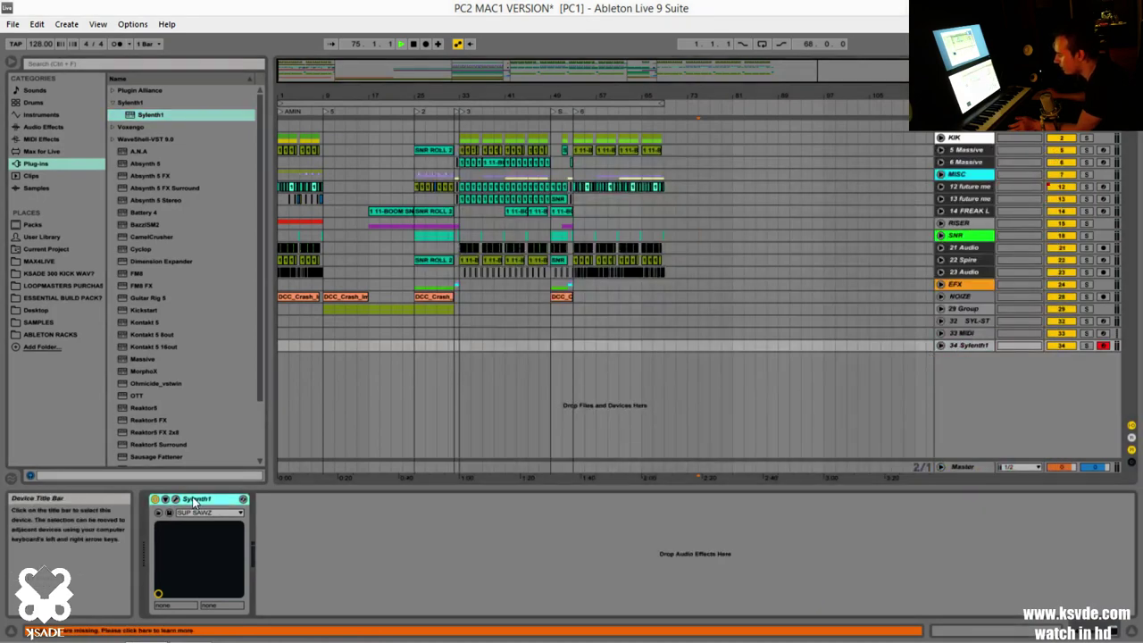
key(ctrl+g)
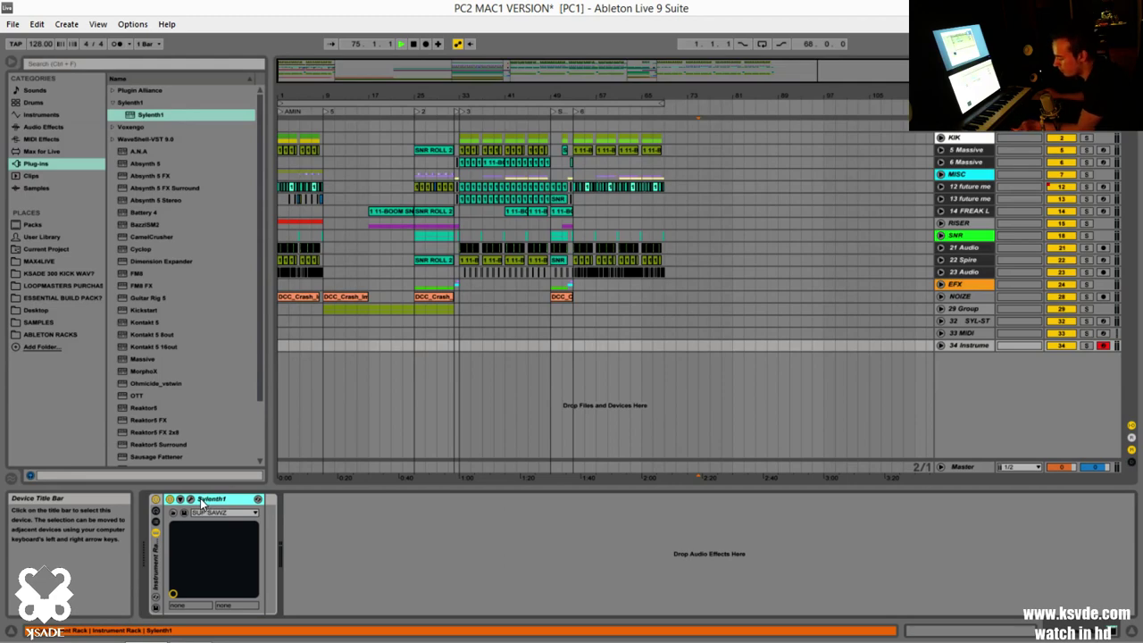
click(155, 527)
click(154, 527)
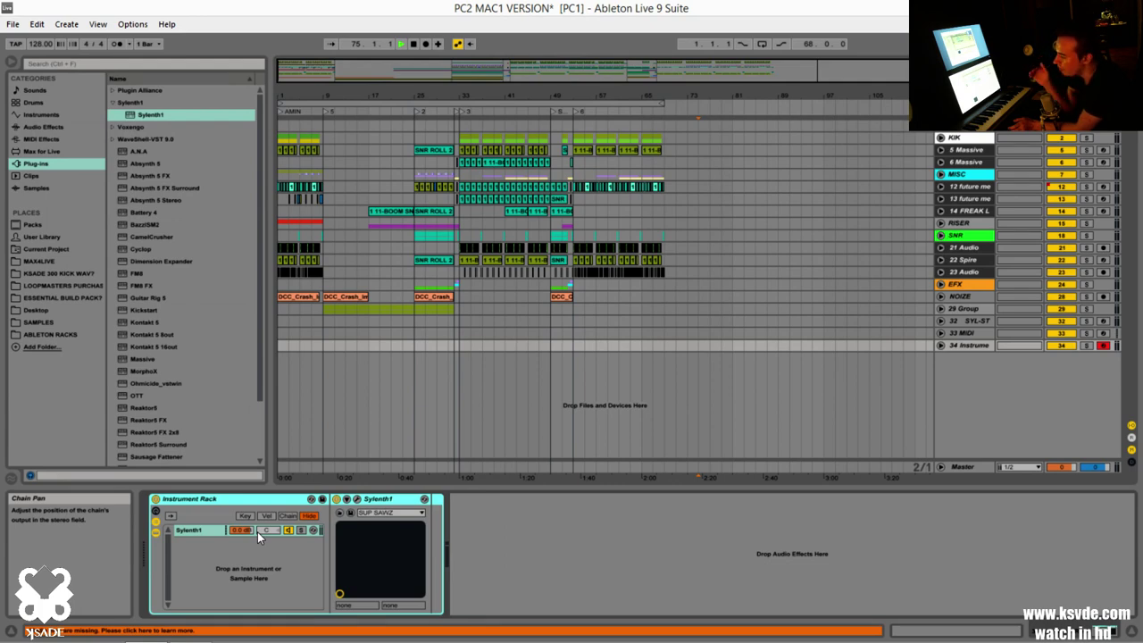
click(973, 331)
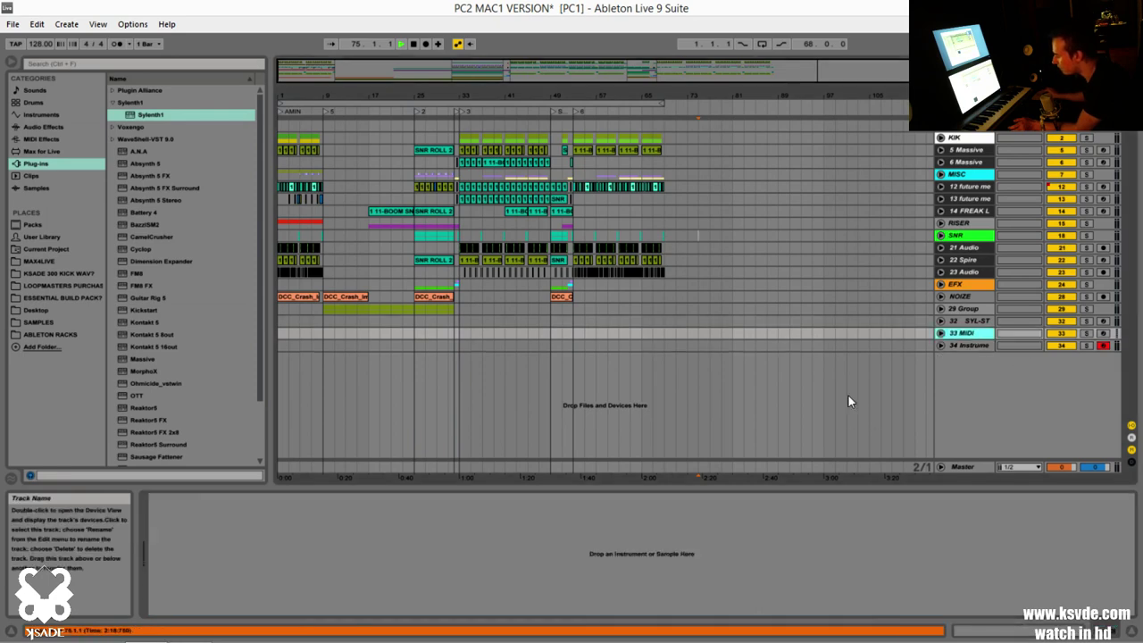
- Show SYL-STACK's devices, close plugin windows and select the top chain's Pitch device
click(964, 318)
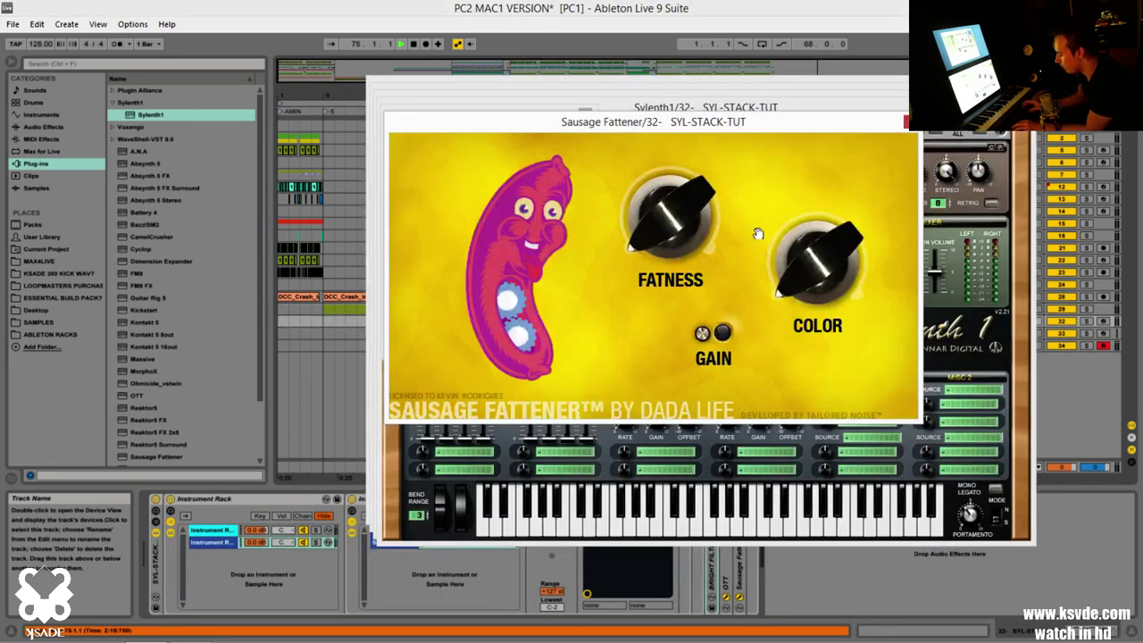
key(ctrl+alt+p)
click(393, 532)
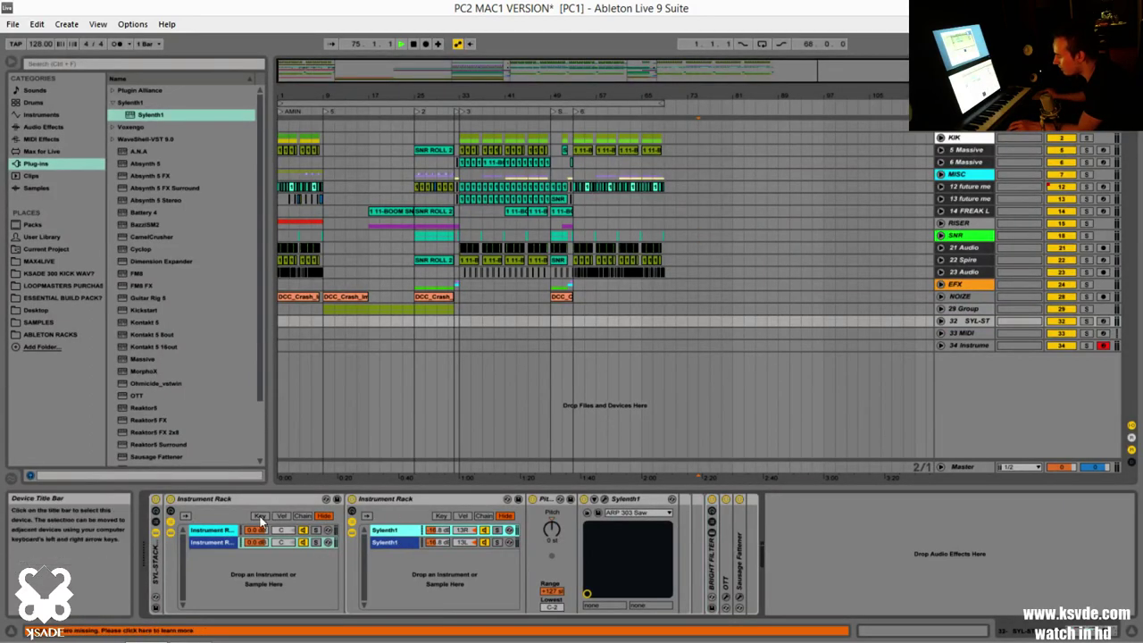
click(214, 532)
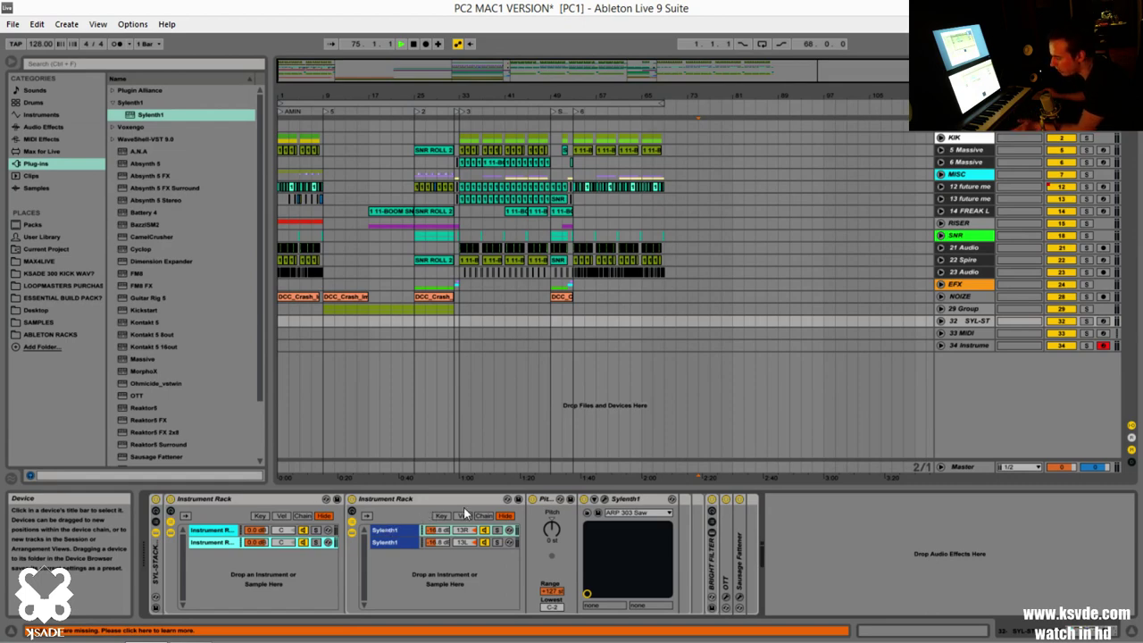
click(544, 500)
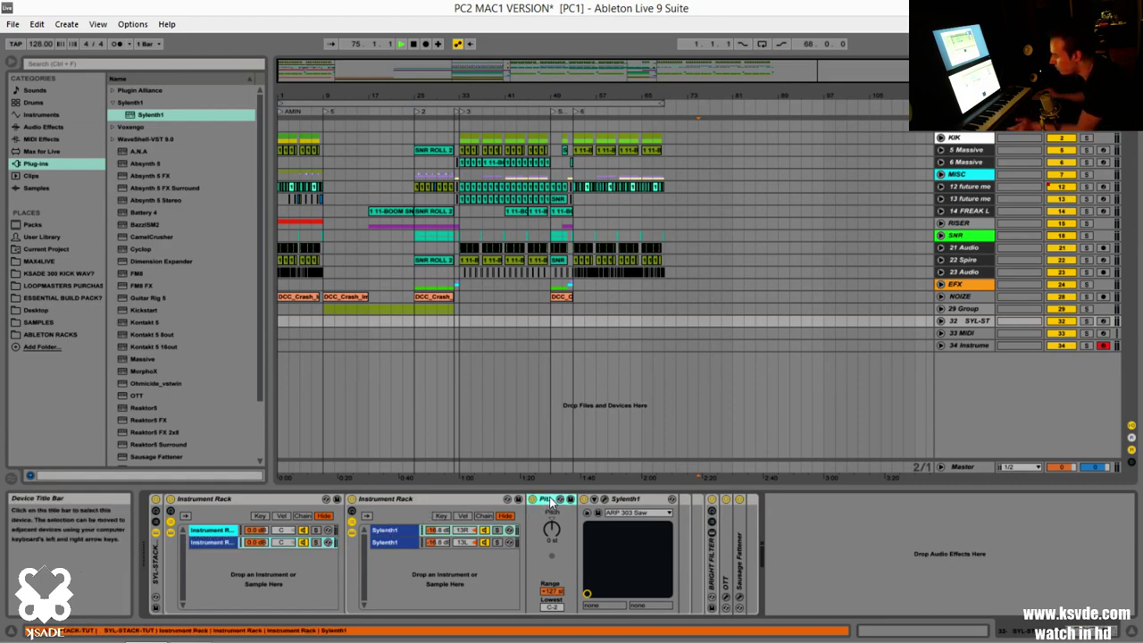
- Browse MIDI Effects, compare the Sylenth1 chains' pitch (0 st vs -12 st), then return to track 34
click(42, 139)
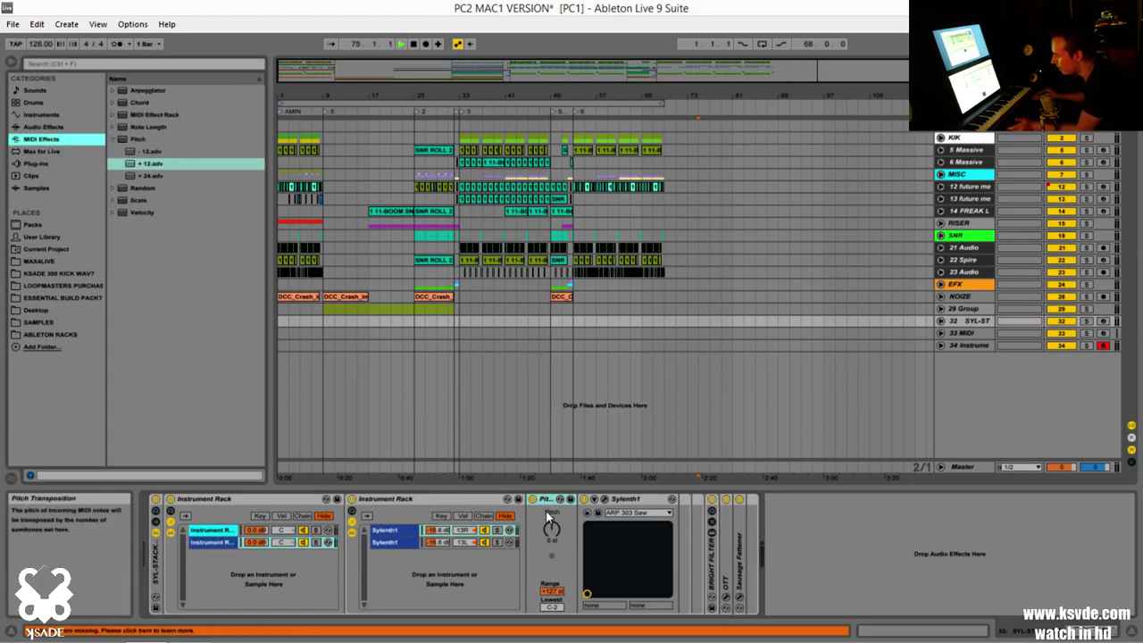
click(387, 542)
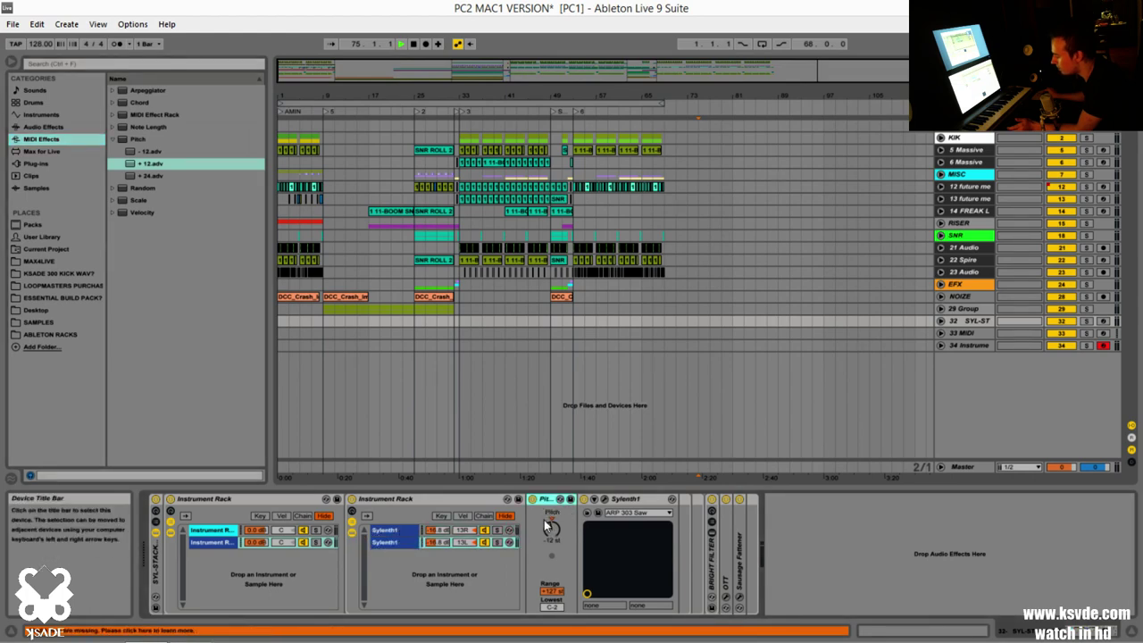
click(400, 541)
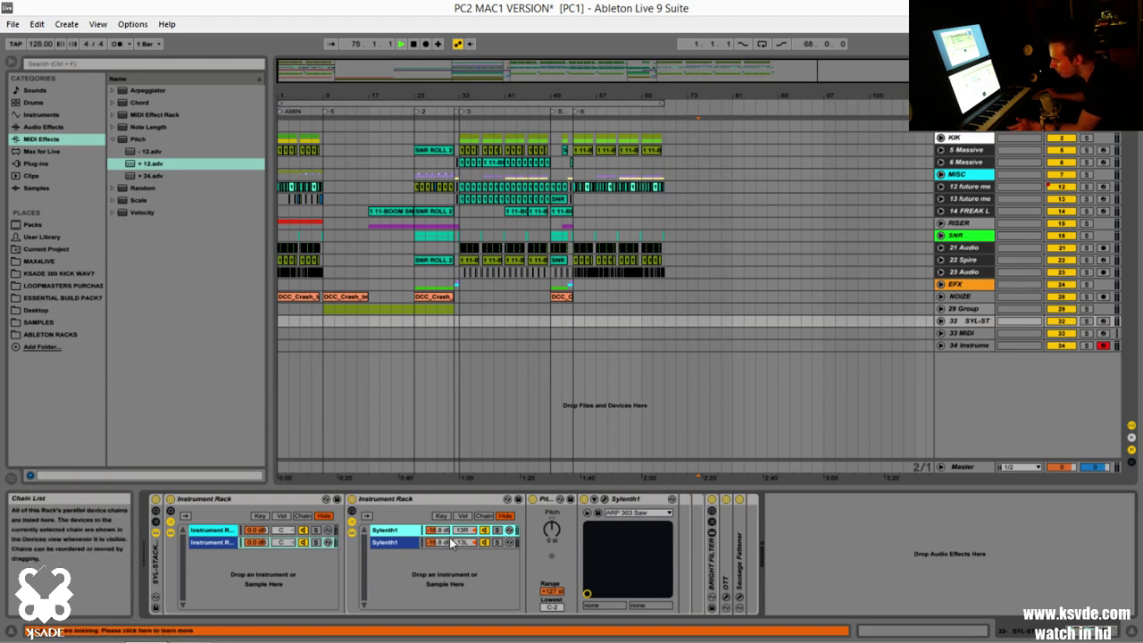
click(382, 541)
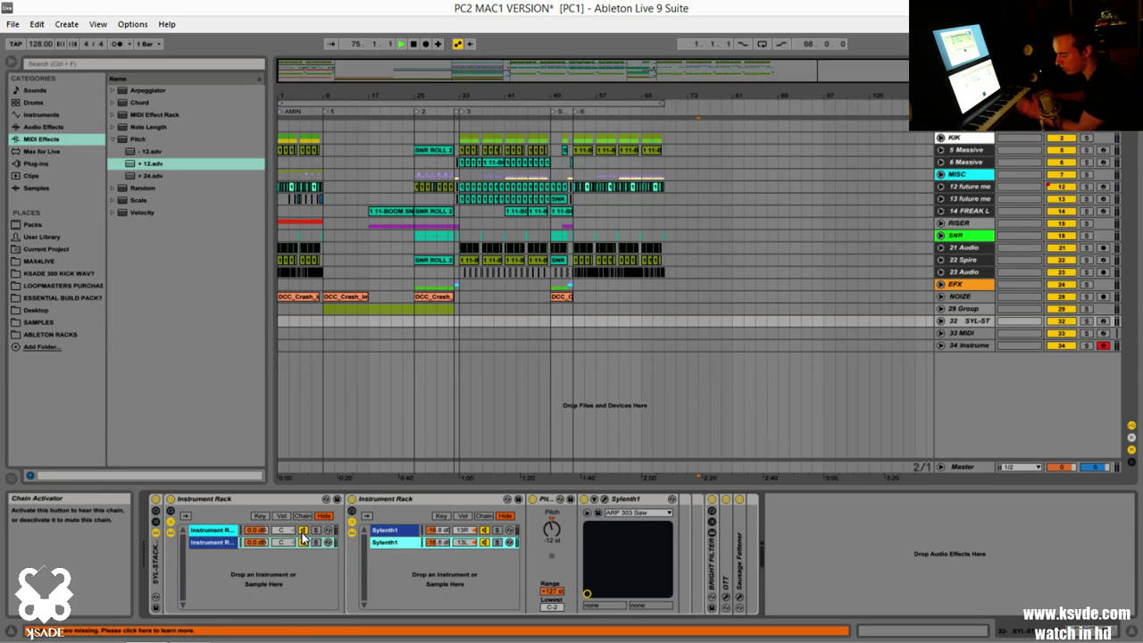
click(975, 343)
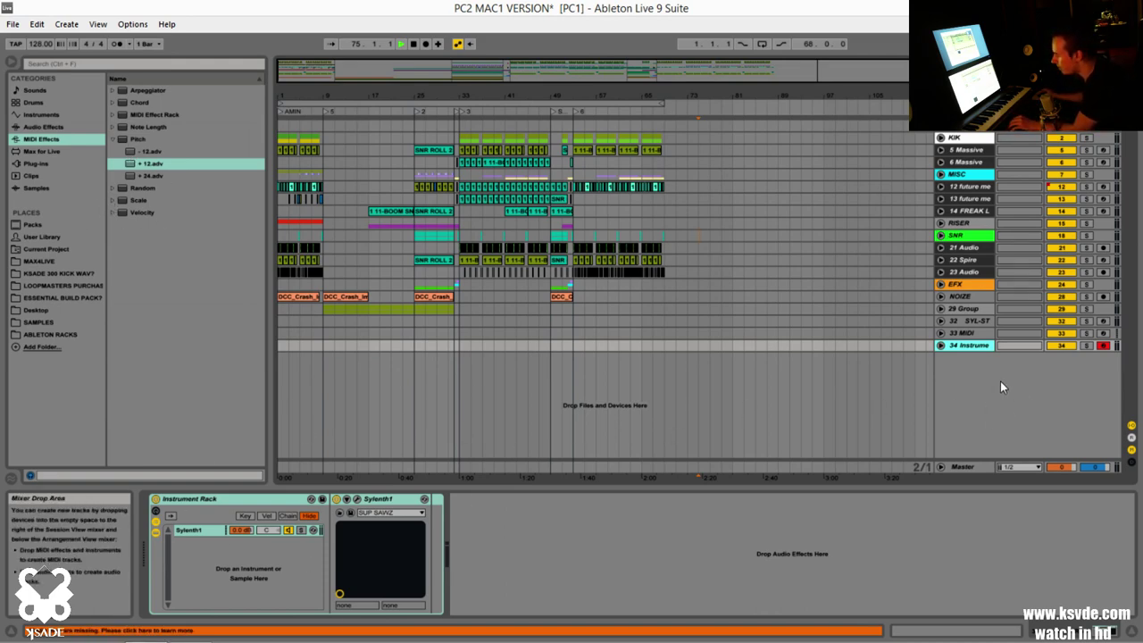
- Add EQ Eight after Sylenth1, then load the Mildly Aggressive compressor preset
click(379, 502)
click(41, 127)
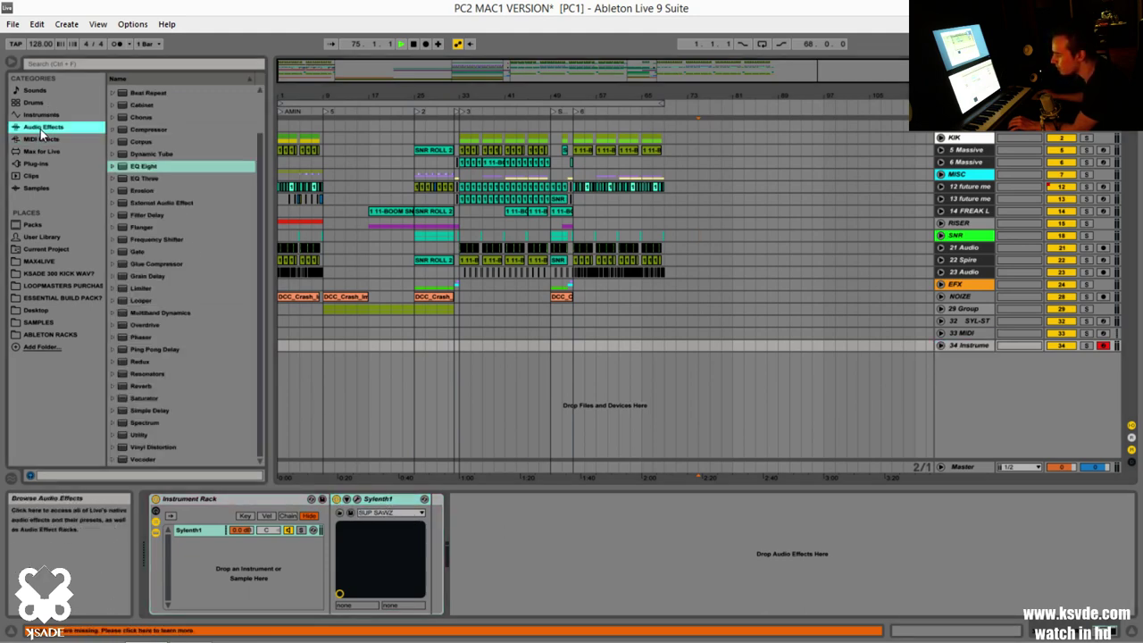
drag(129, 166, 429, 515)
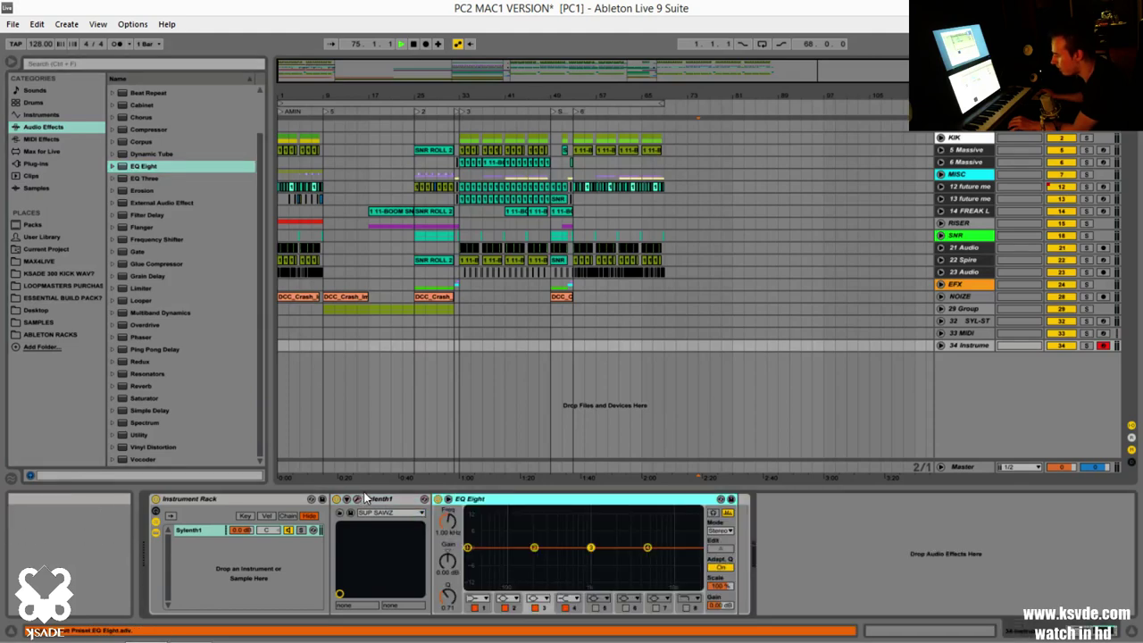
click(143, 130)
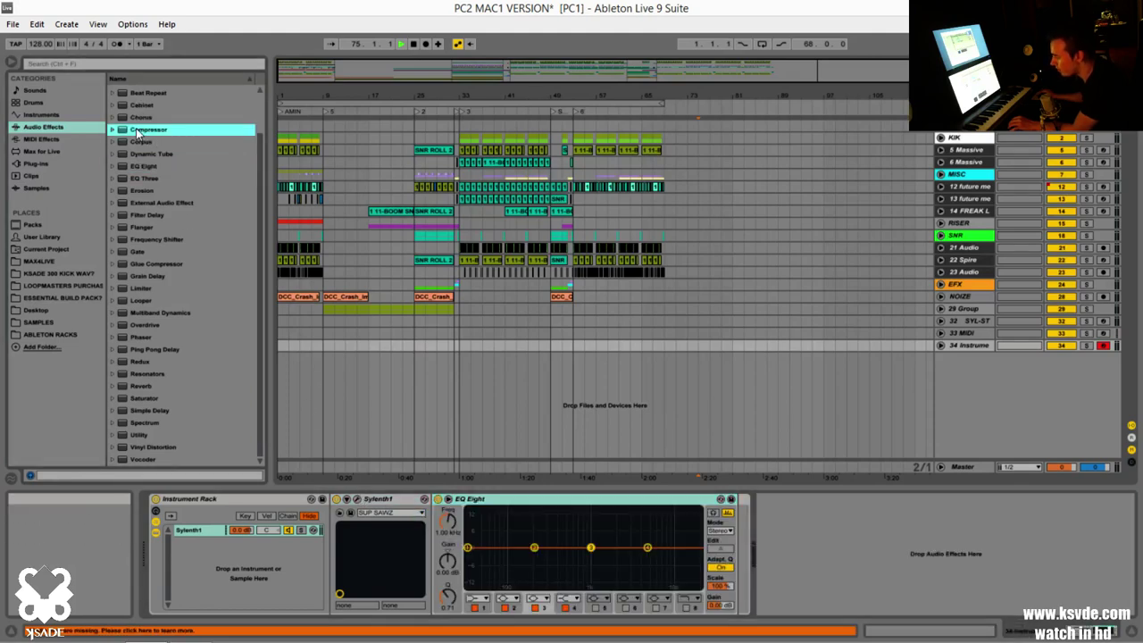
double_click(135, 128)
click(192, 241)
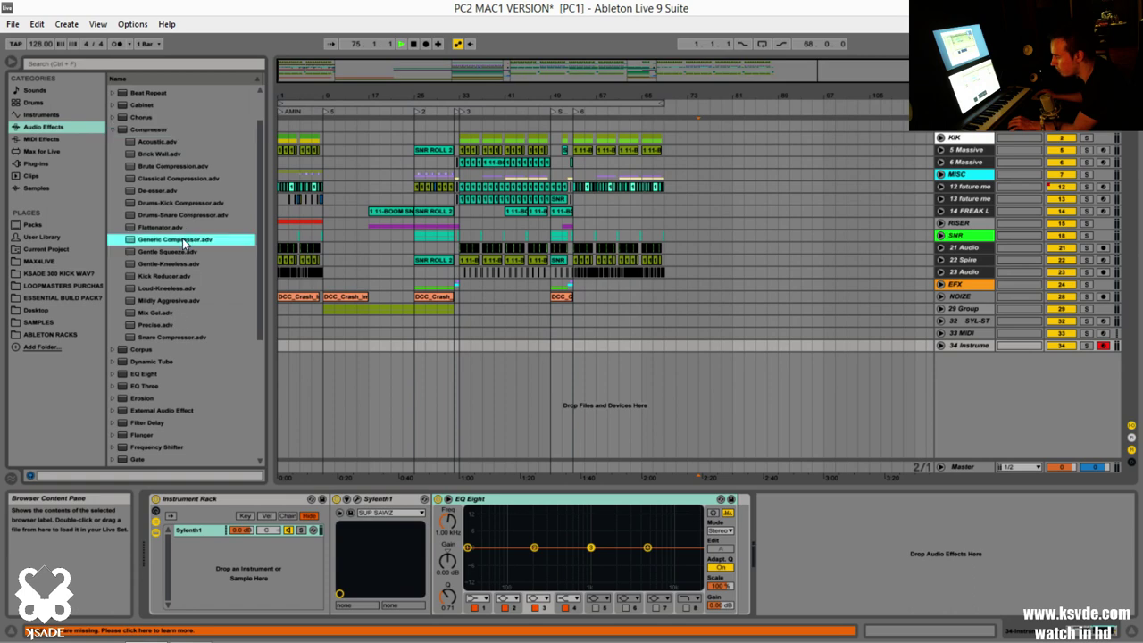
click(166, 301)
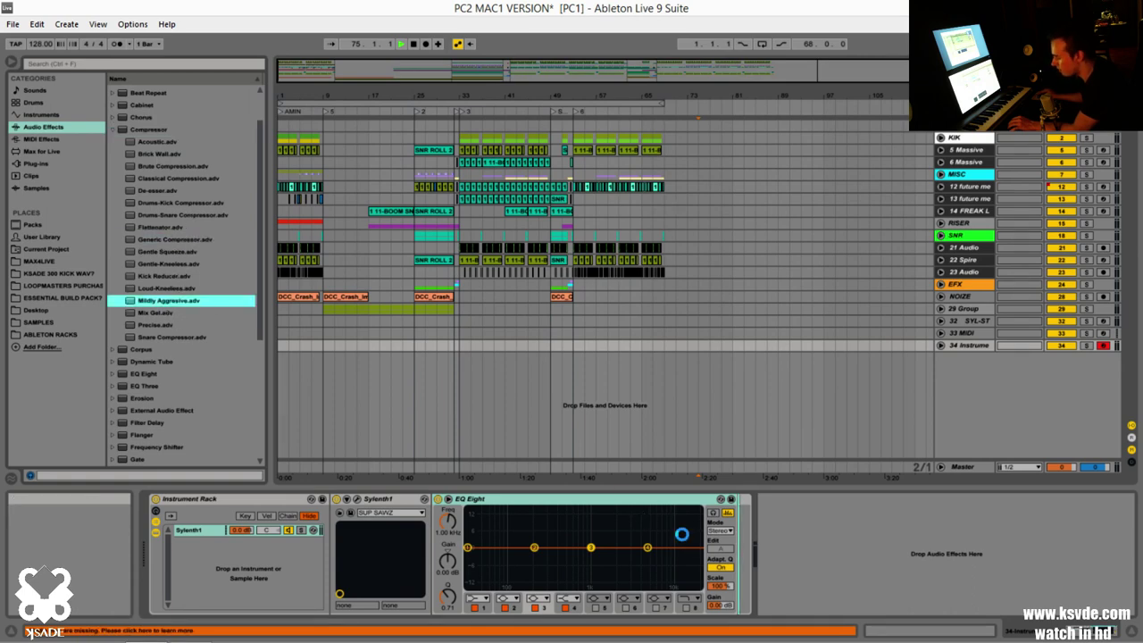
- Give EQ Eight a 57.9 Hz low cut and a 5.83 dB dip at 984 Hz
click(478, 598)
click(476, 566)
mouse_move(468, 557)
mouse_down()
mouse_move(504, 558)
mouse_move(489, 559)
mouse_up()
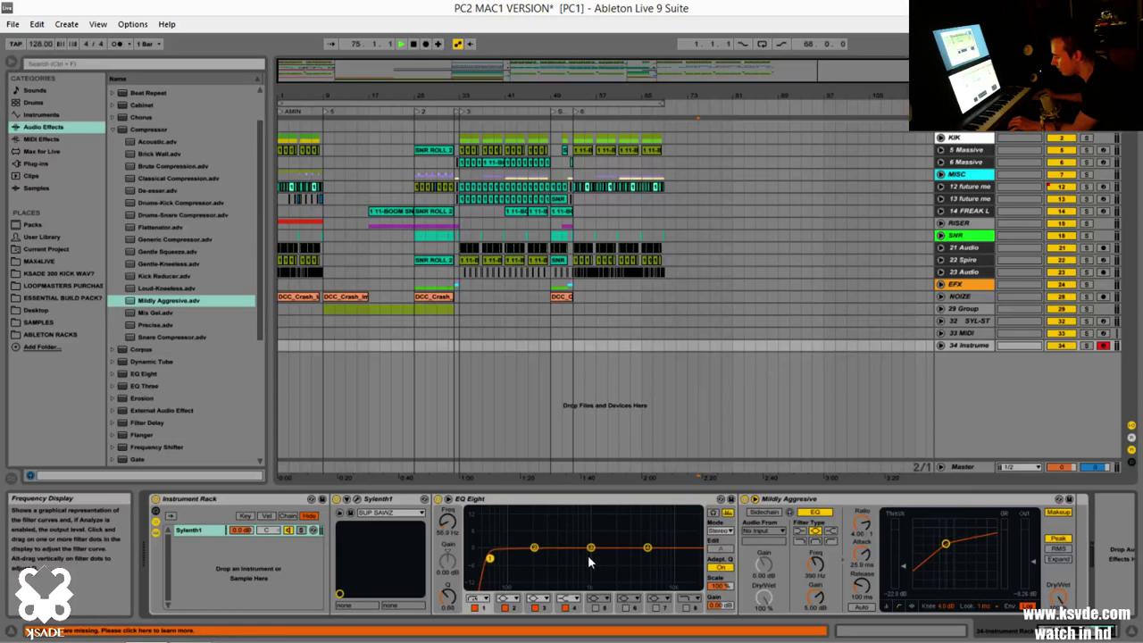
drag(592, 548, 590, 563)
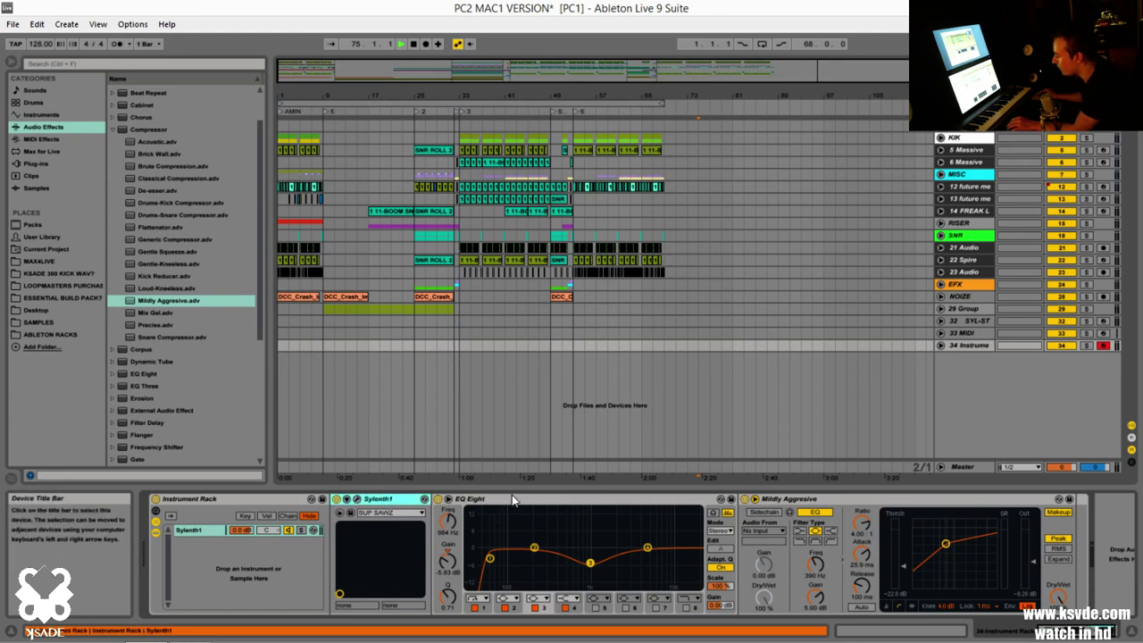
click(1000, 501)
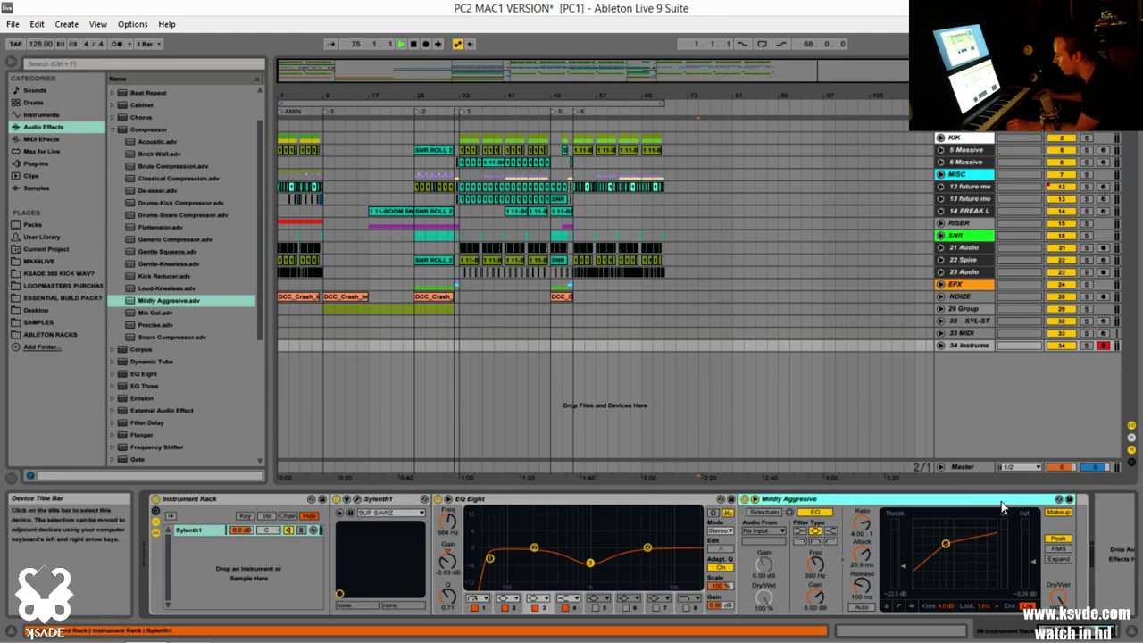
click(386, 499)
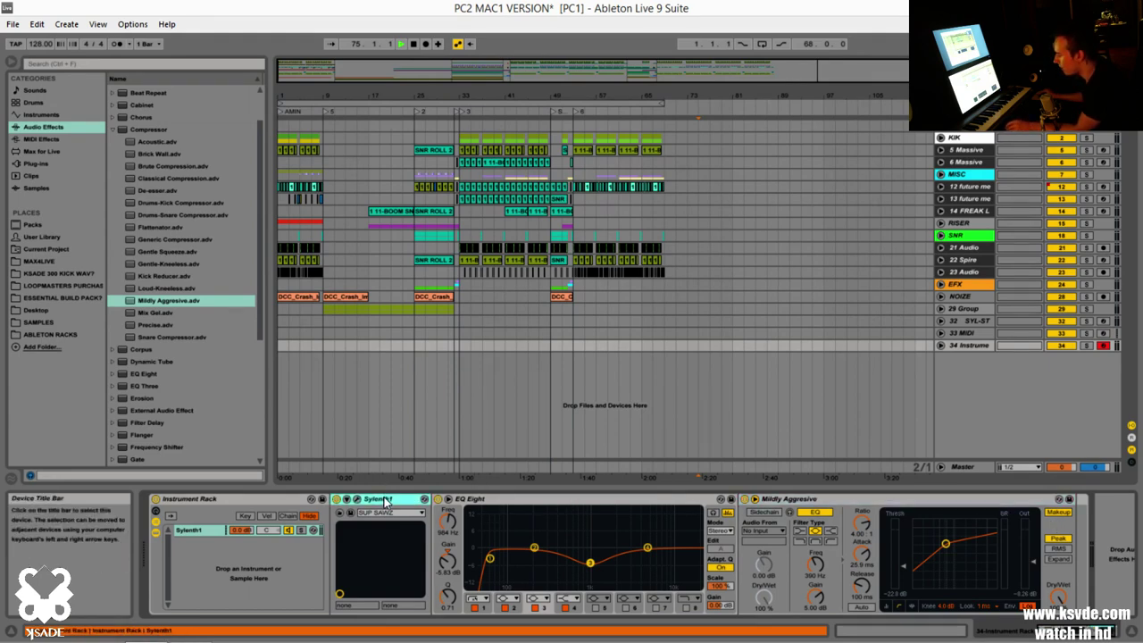
shift+click(866, 493)
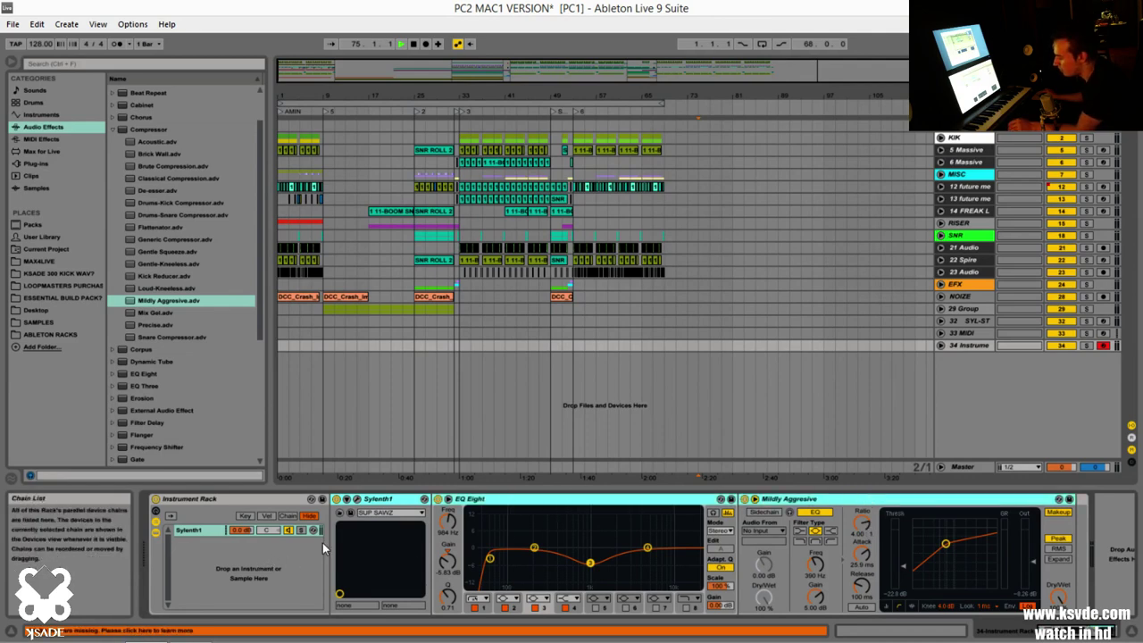
- Recolour the Sylenth1 chain and set Sylenth1 to Mono Legato, portamento 4.81, Slide mode
right_click(201, 528)
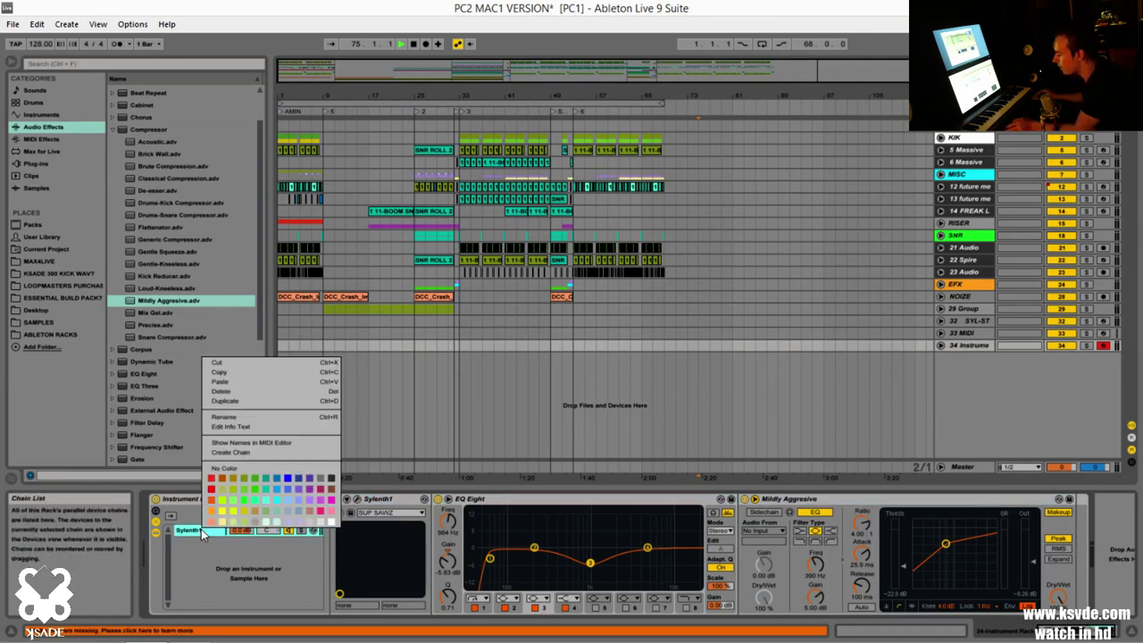
click(328, 529)
click(362, 499)
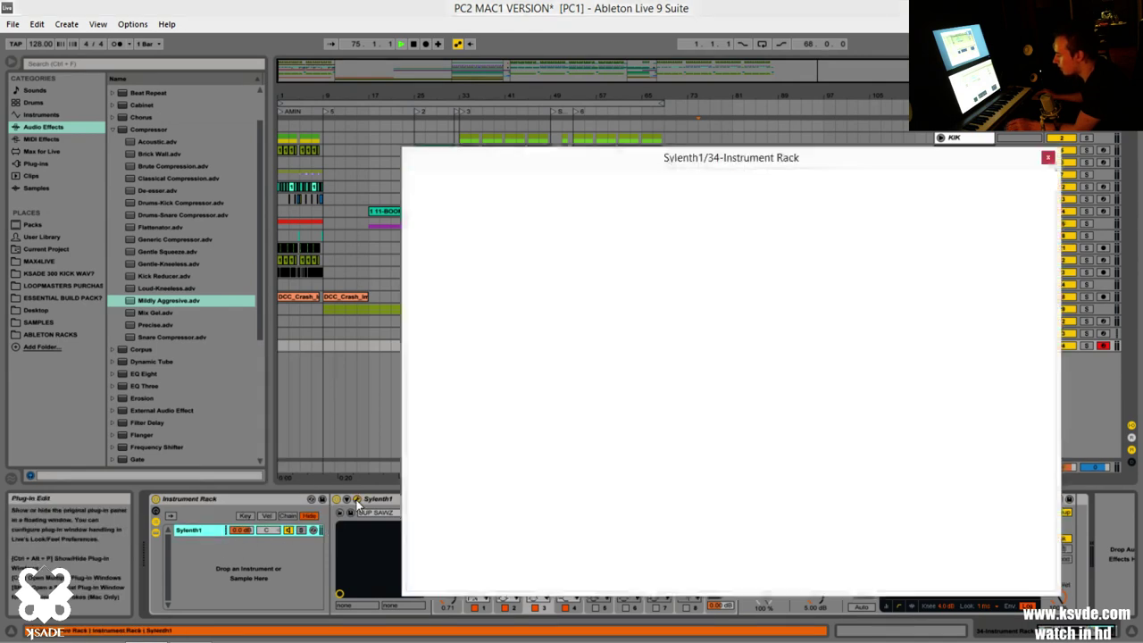
click(1020, 539)
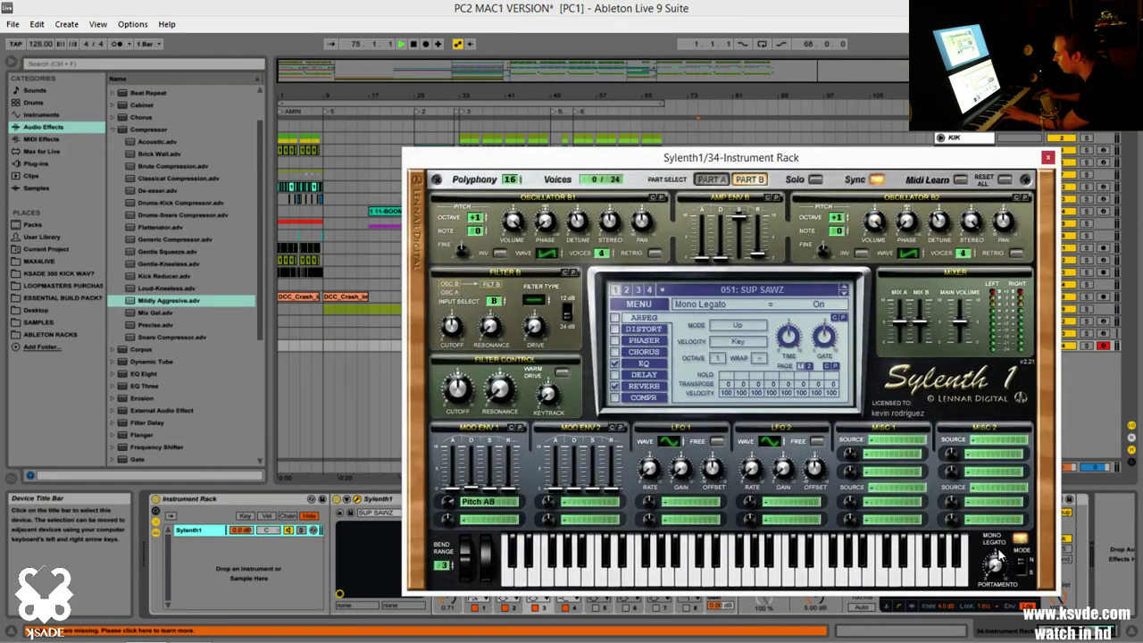
drag(998, 563, 1020, 518)
click(1021, 575)
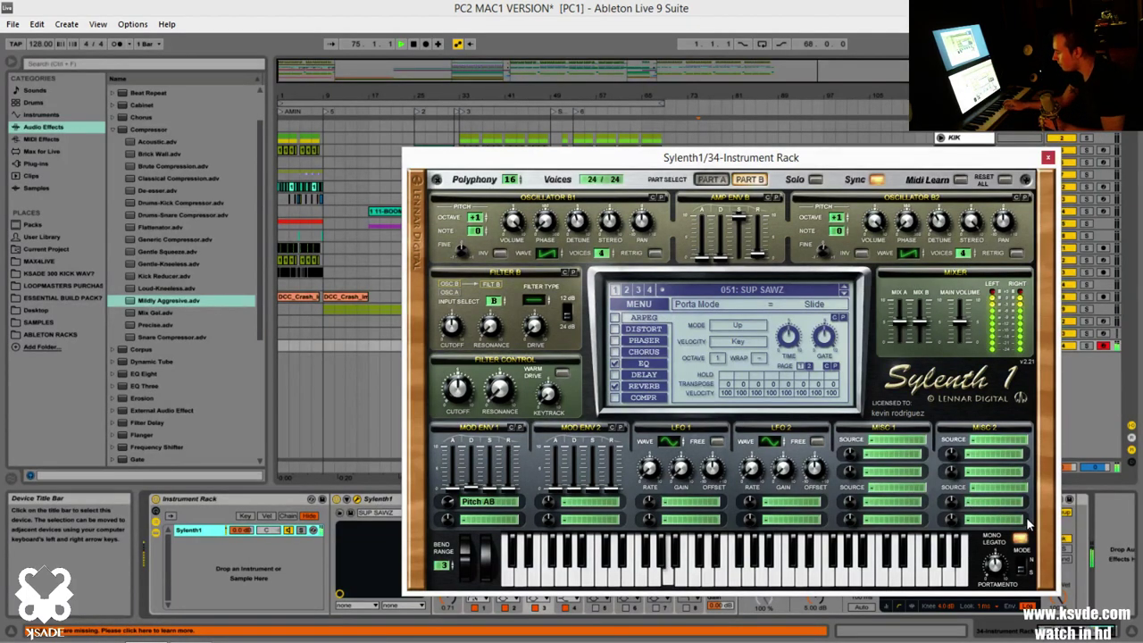
click(1048, 157)
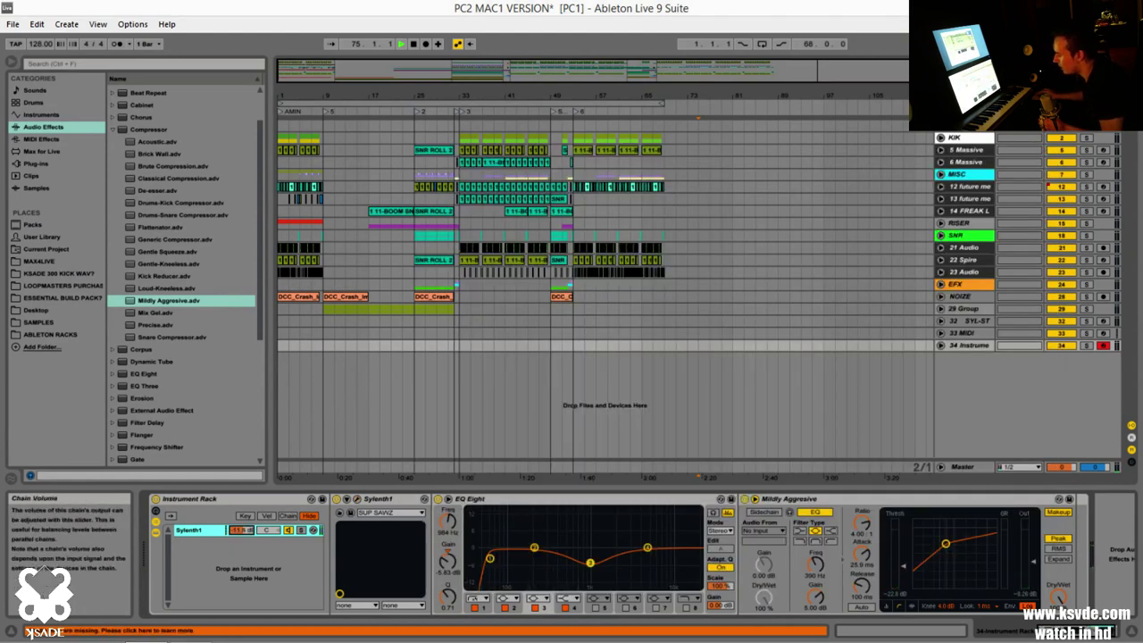
- Unfold and select track 34, then select its Sylenth1 chain for the -18 dB setting
click(940, 345)
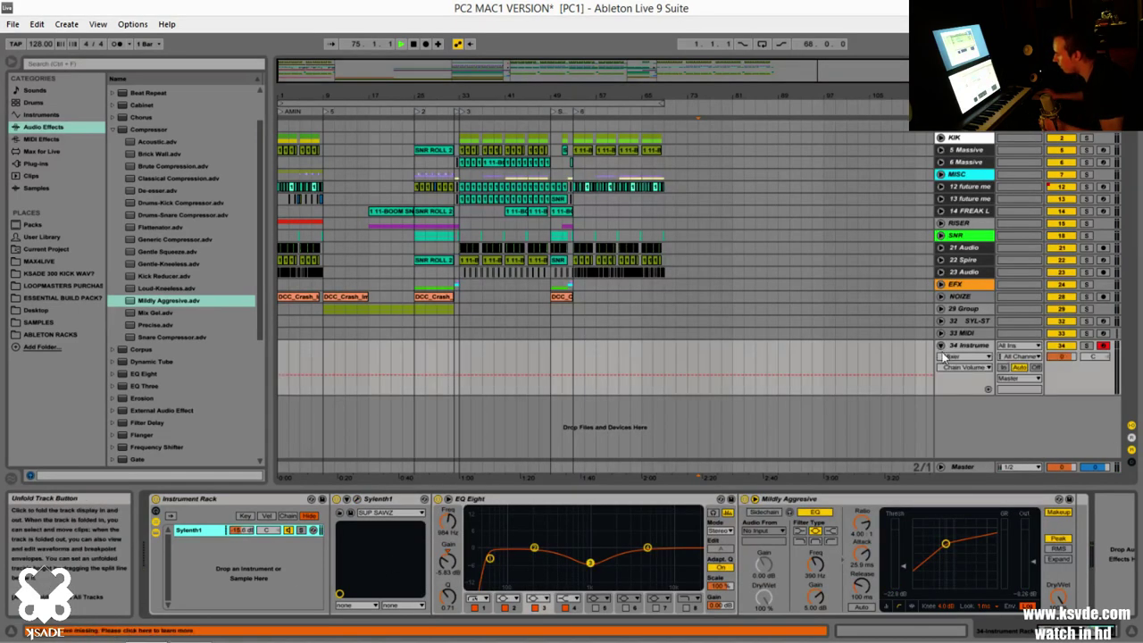
click(980, 346)
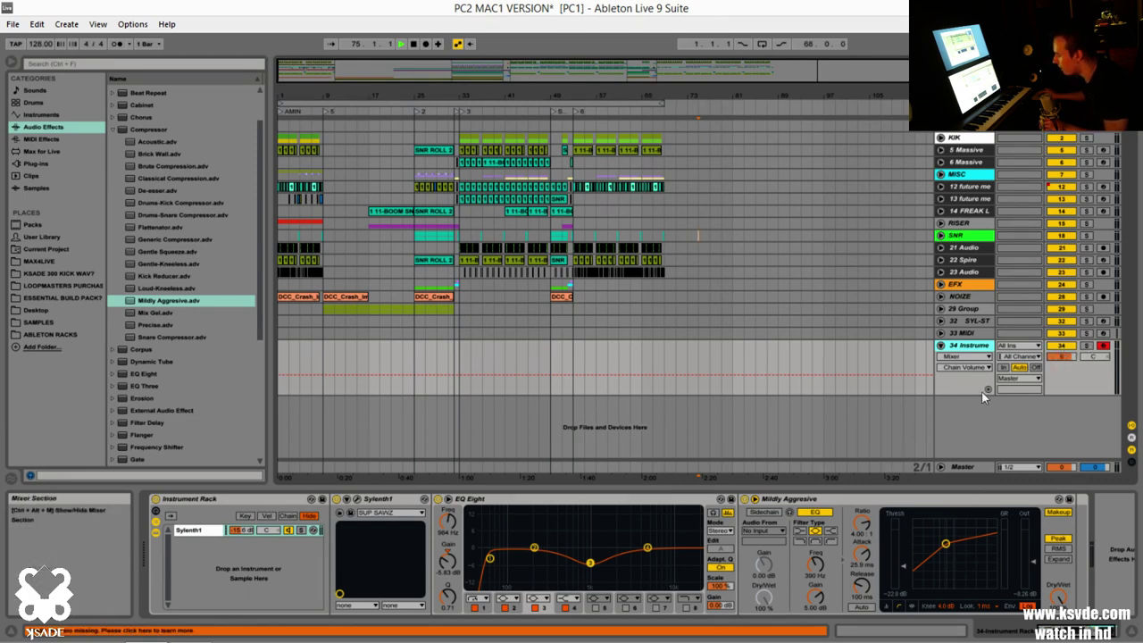
click(246, 534)
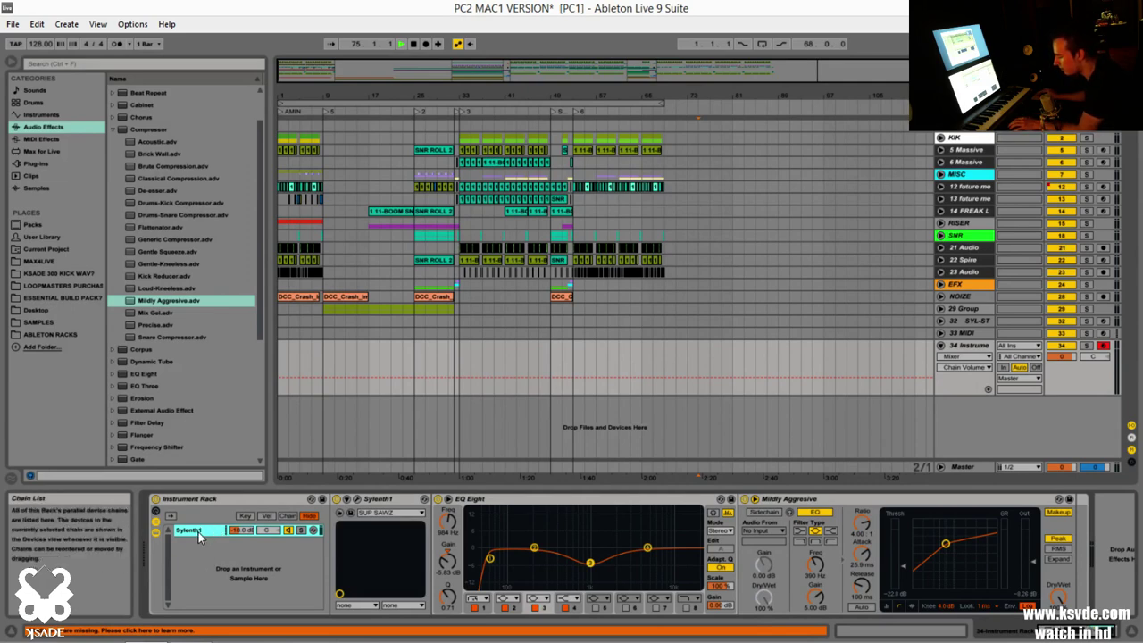
- Duplicate the Sylenth1 chain with Ctrl+D, solo the copy and give it a light colour
key(ctrl+d)
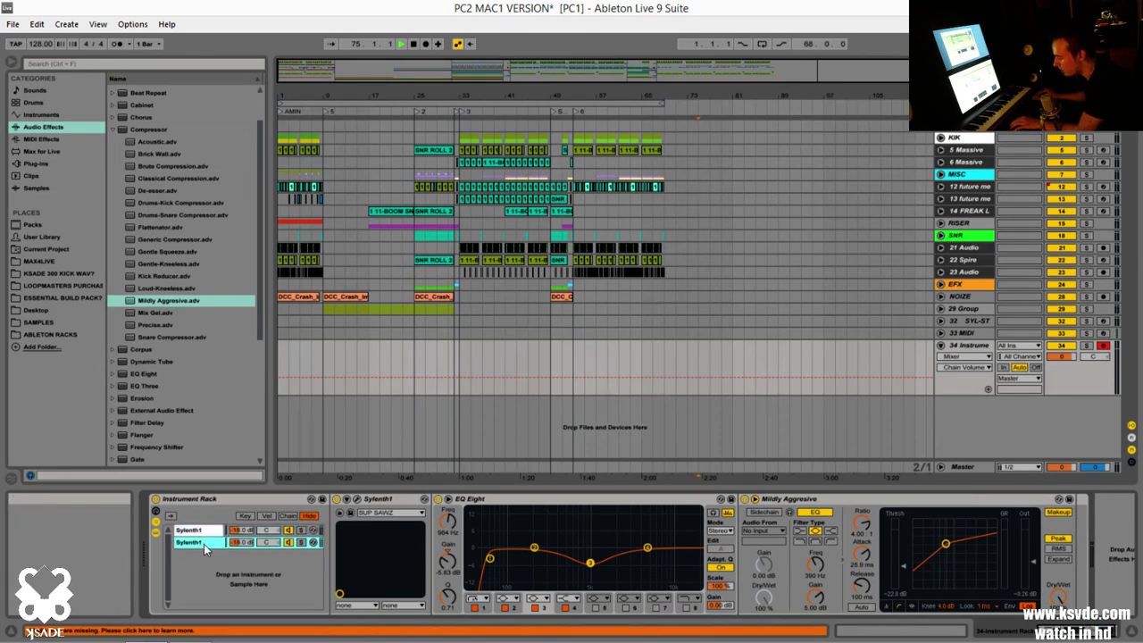
click(300, 542)
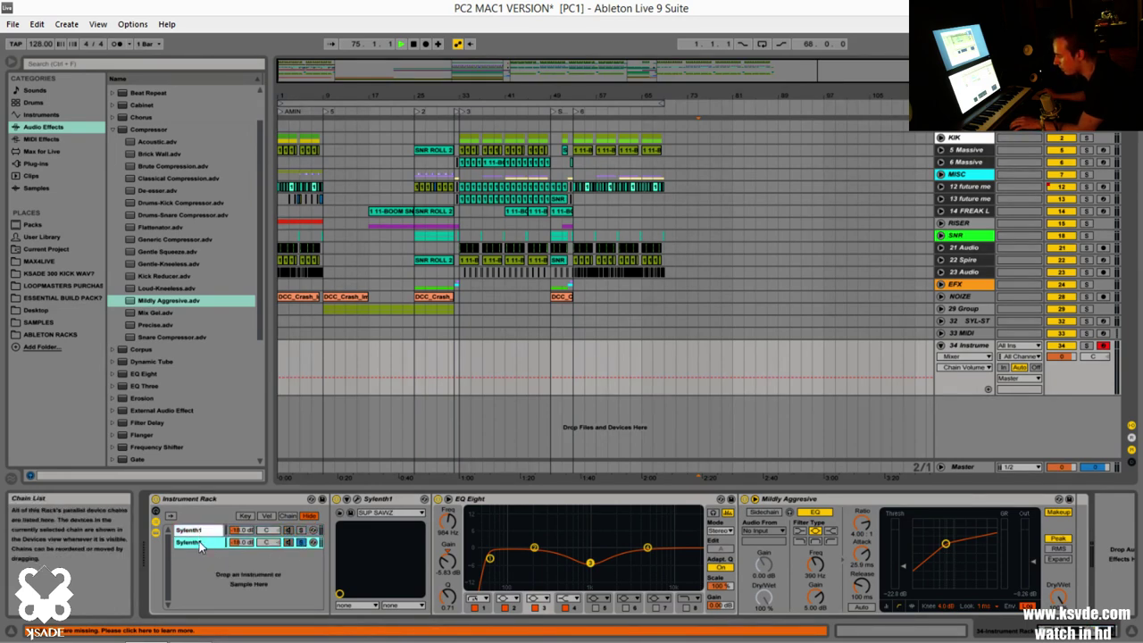
right_click(200, 545)
click(327, 535)
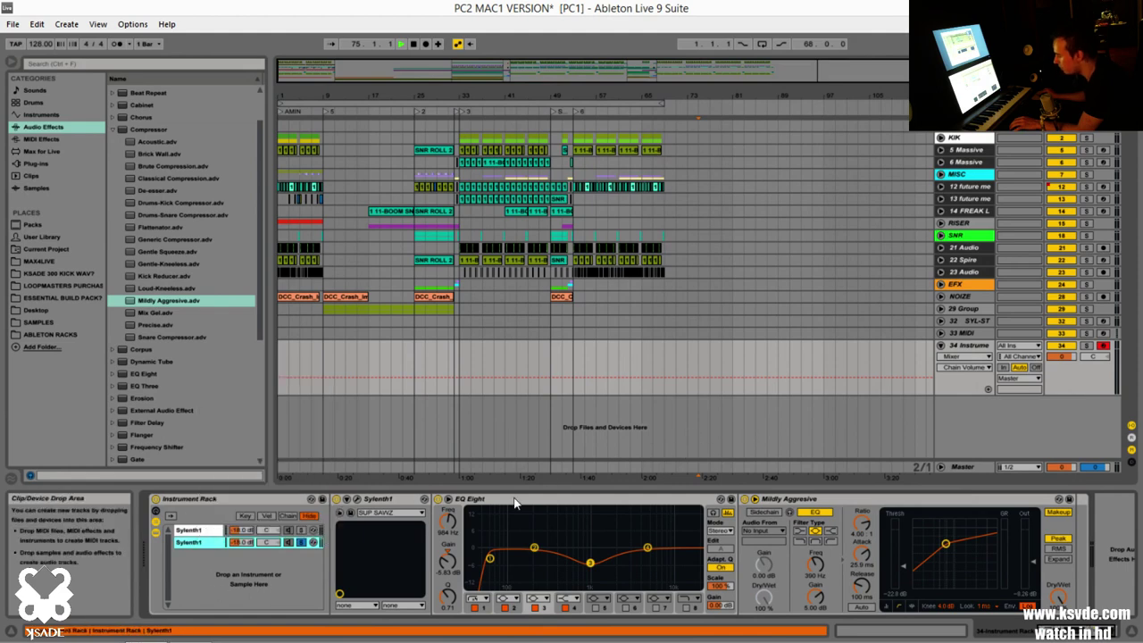
- Inspect the SYL-ST reference track's nested rack of Sylenth1 chains
click(985, 326)
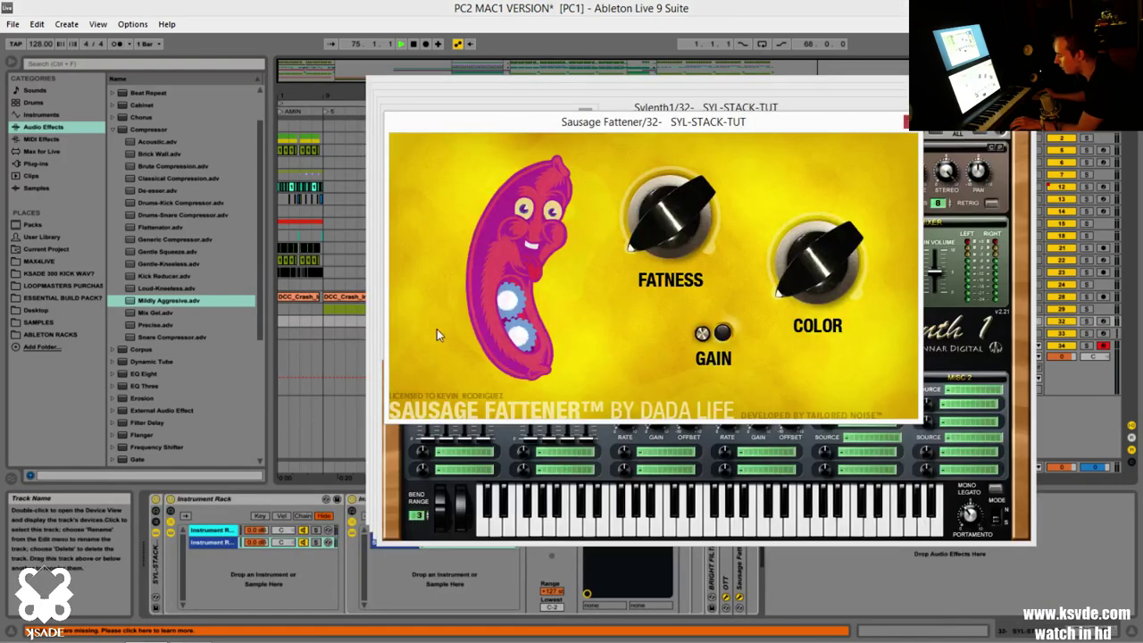
key(ctrl+alt+p)
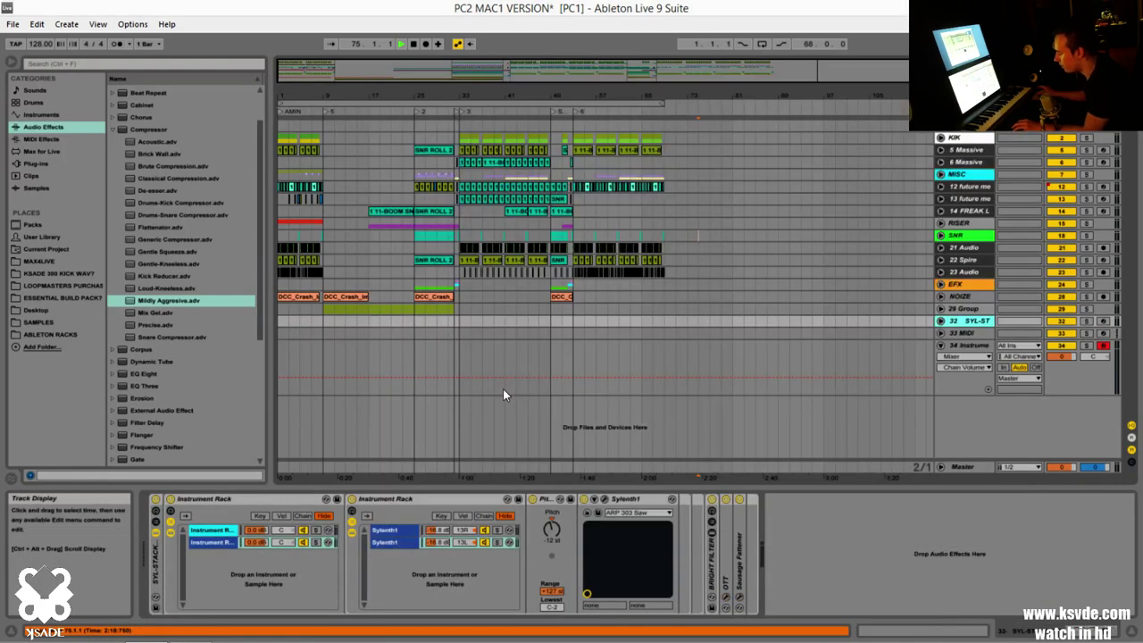
click(205, 534)
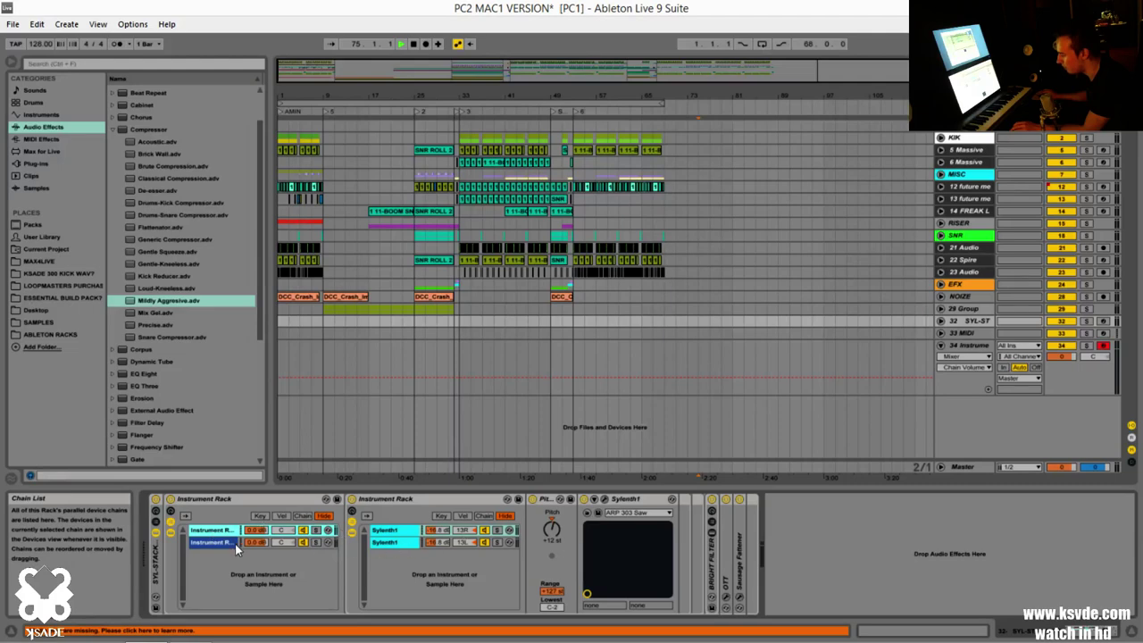
key(Right)
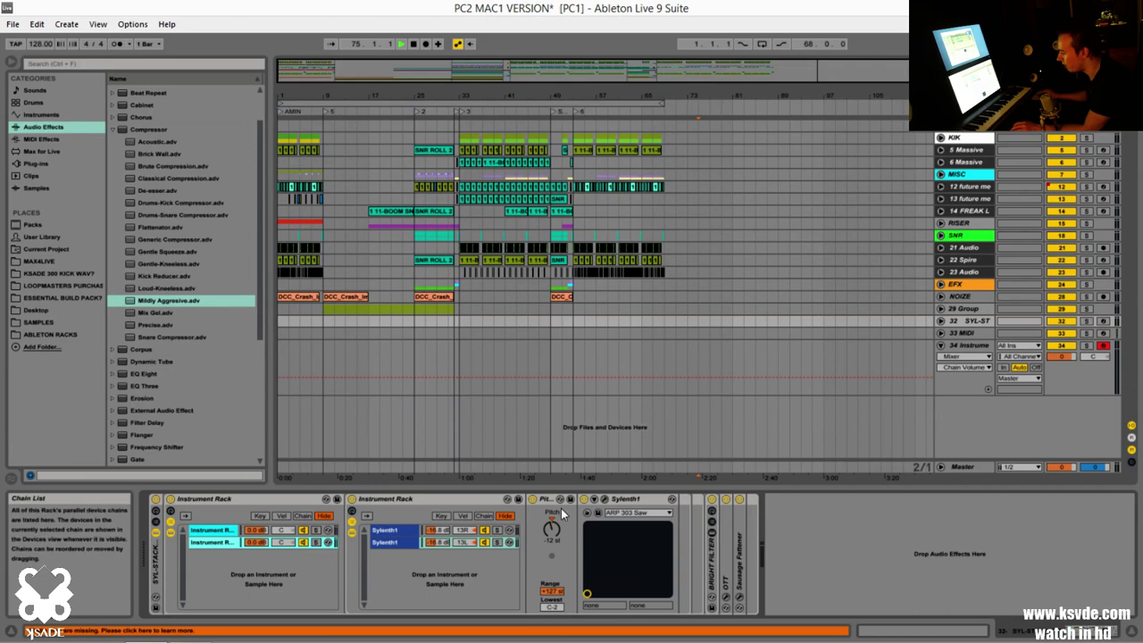
click(394, 532)
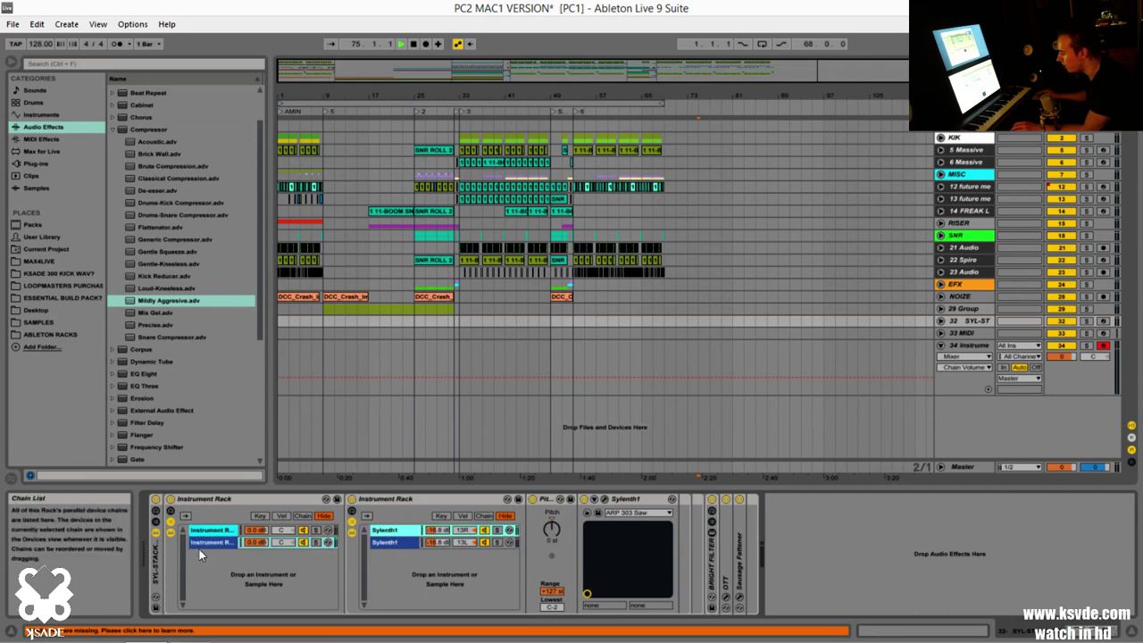
- Pan the second Sylenth1 chain to 13L and return to track 34's devices
click(227, 532)
click(393, 534)
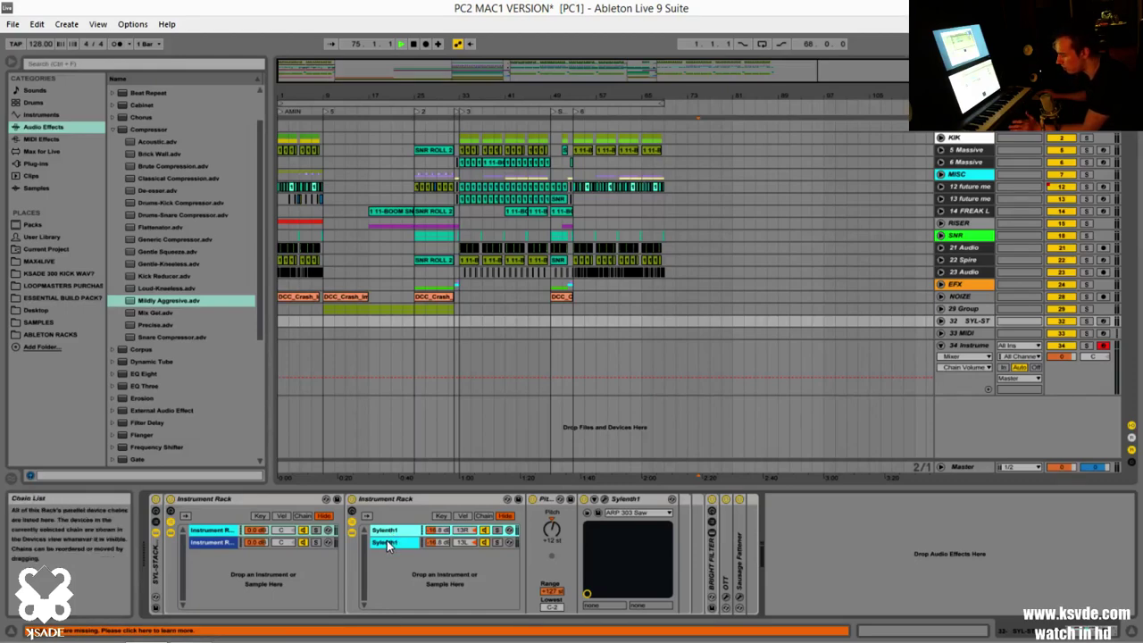
click(215, 541)
drag(466, 546, 696, 523)
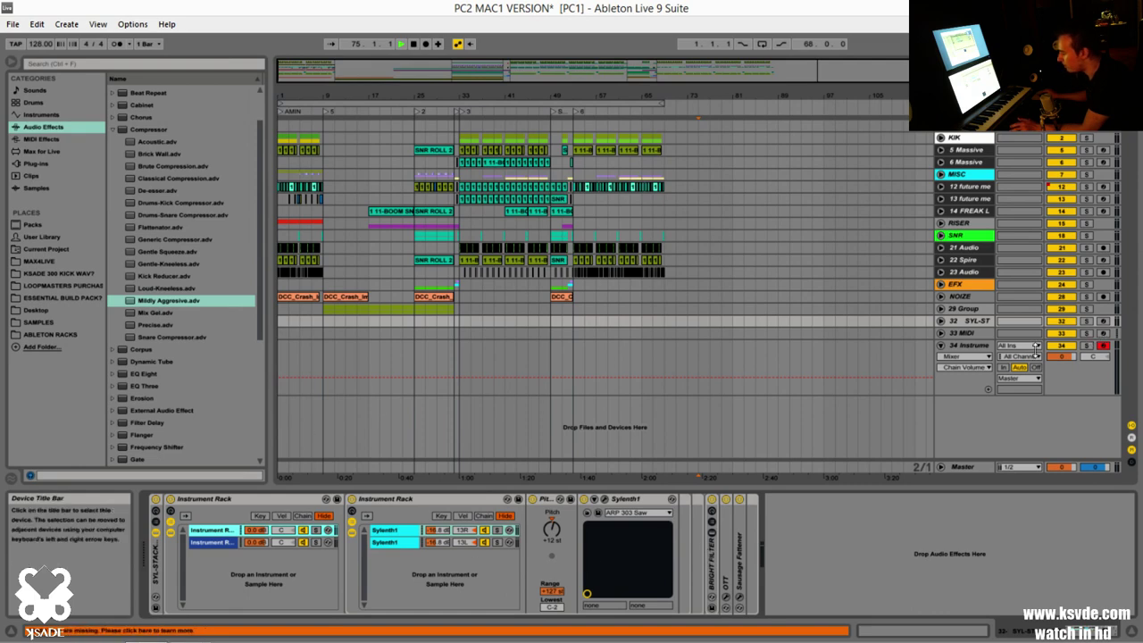
click(973, 346)
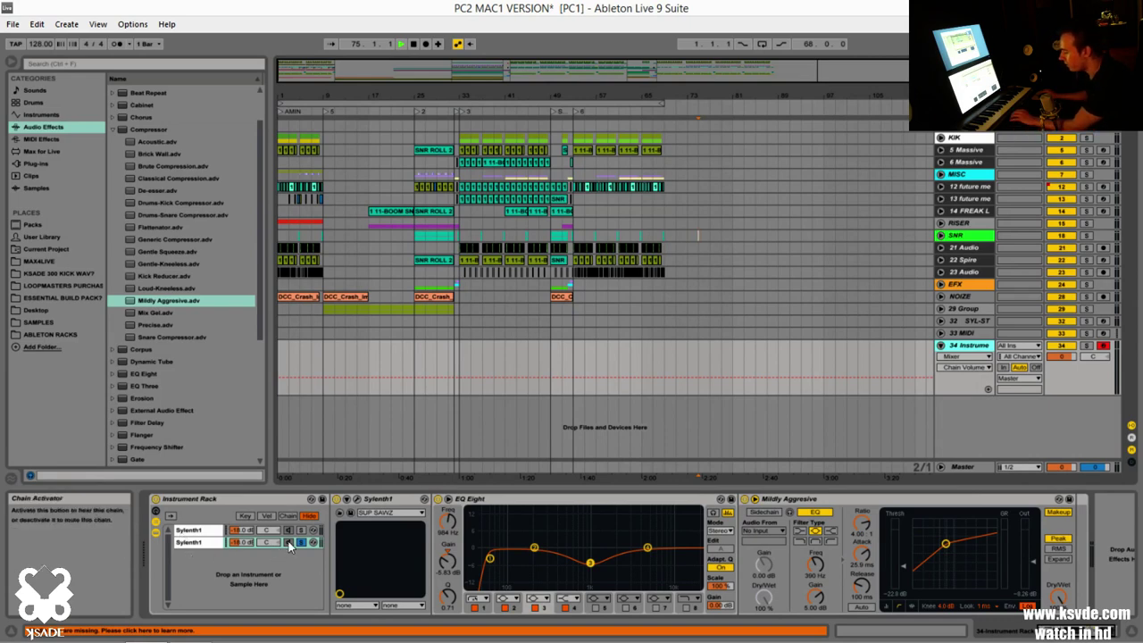
- Try preset 037: PORT LAYER 1, then settle on 005: KSADE DOES TJR and close Sylenth1
click(361, 501)
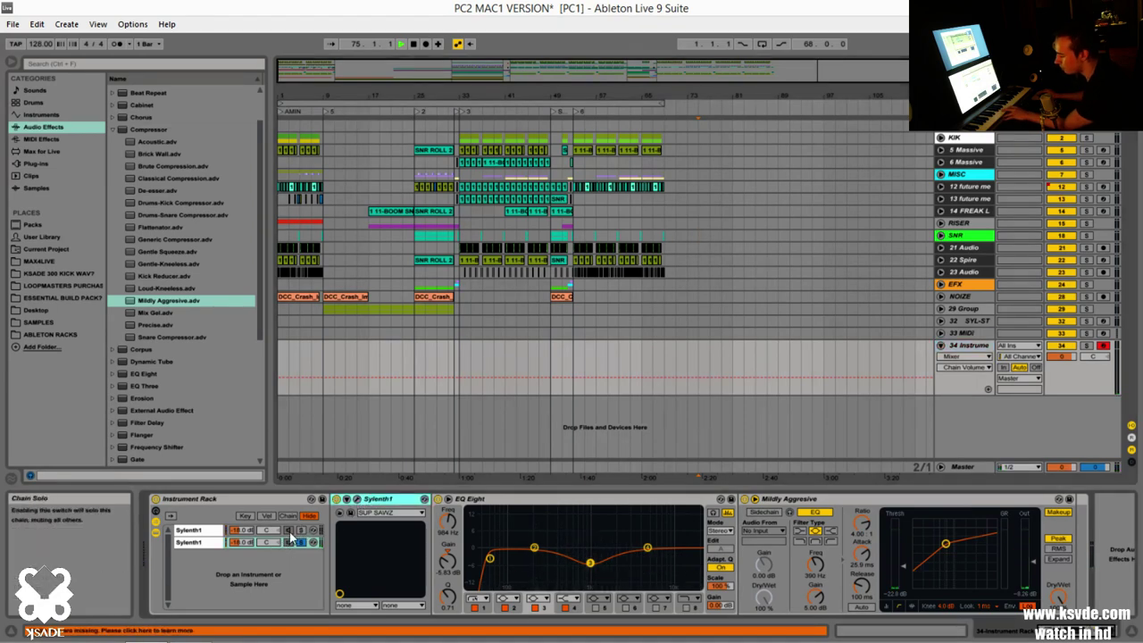
click(357, 498)
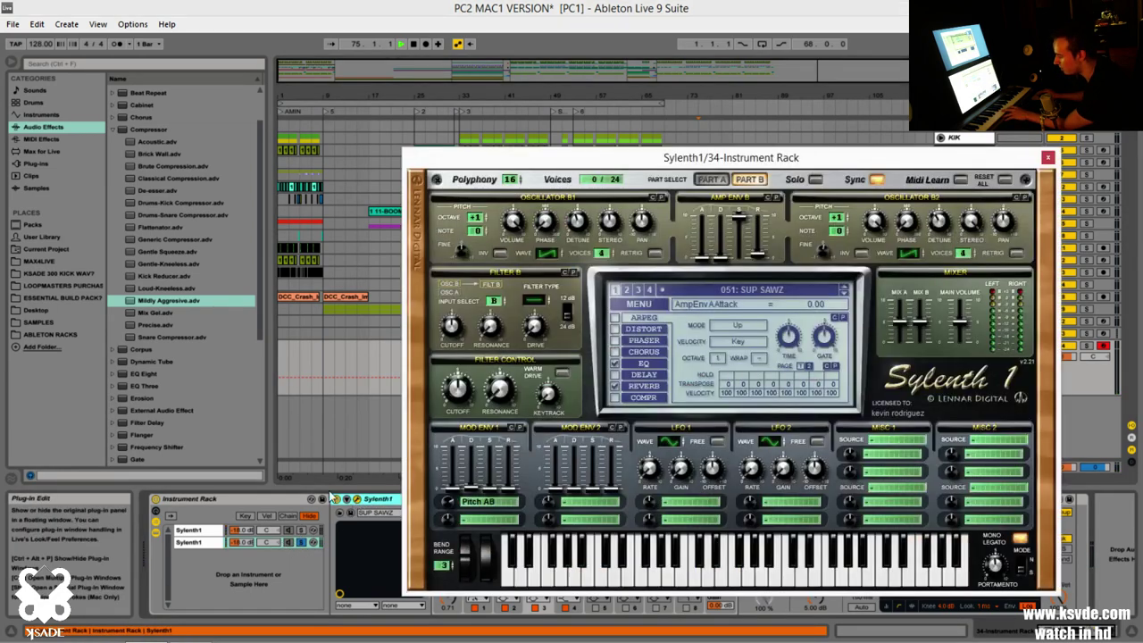
drag(693, 162, 479, 157)
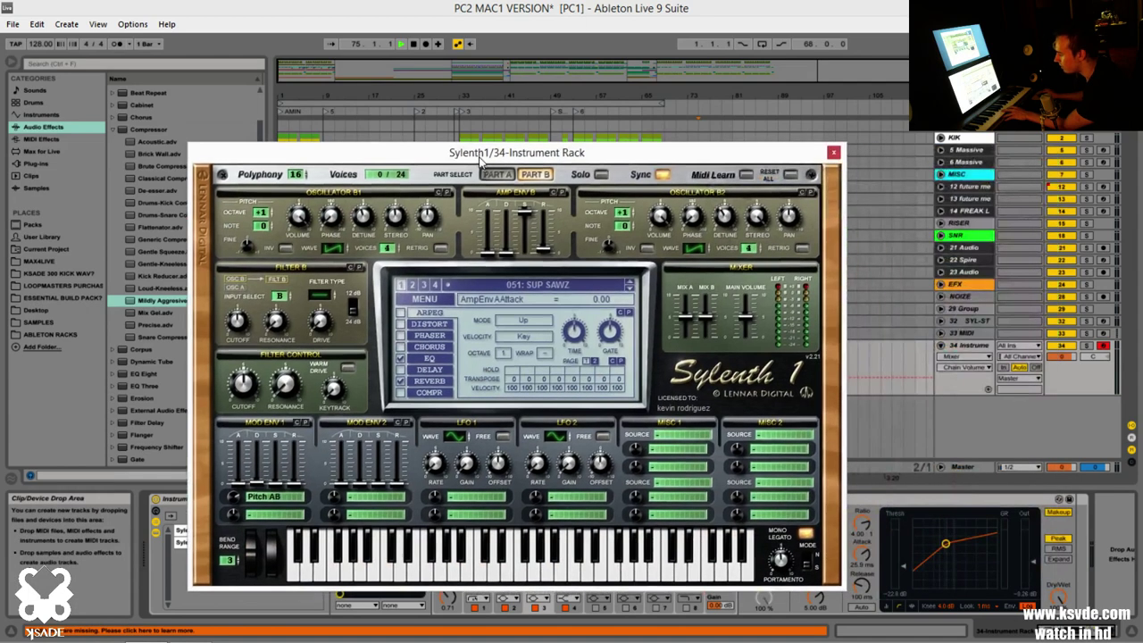
click(539, 286)
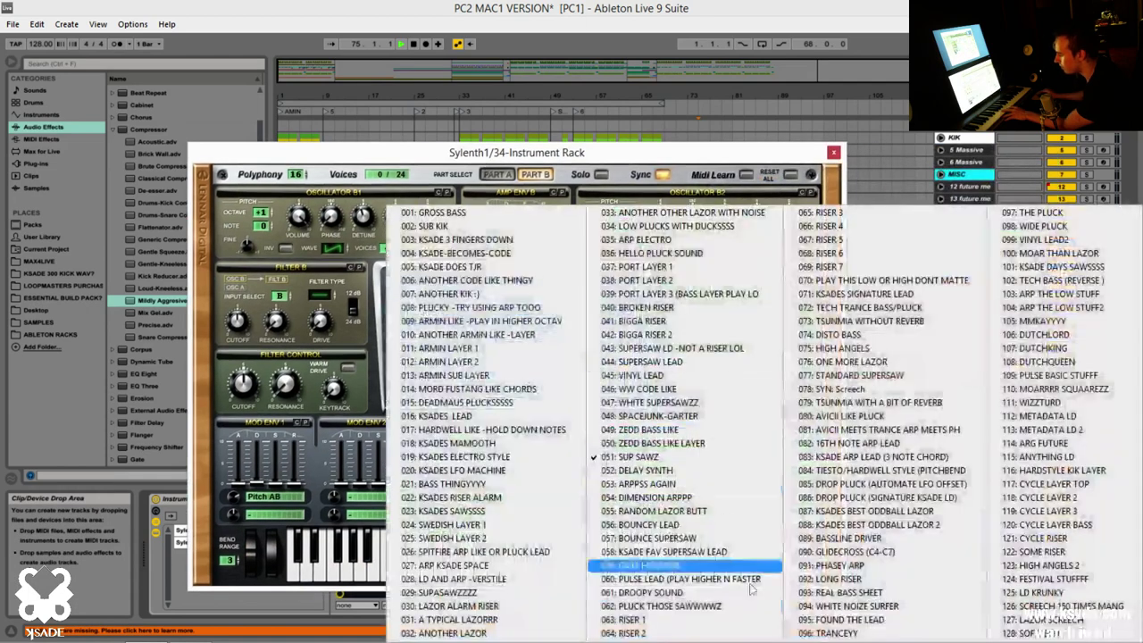
click(711, 270)
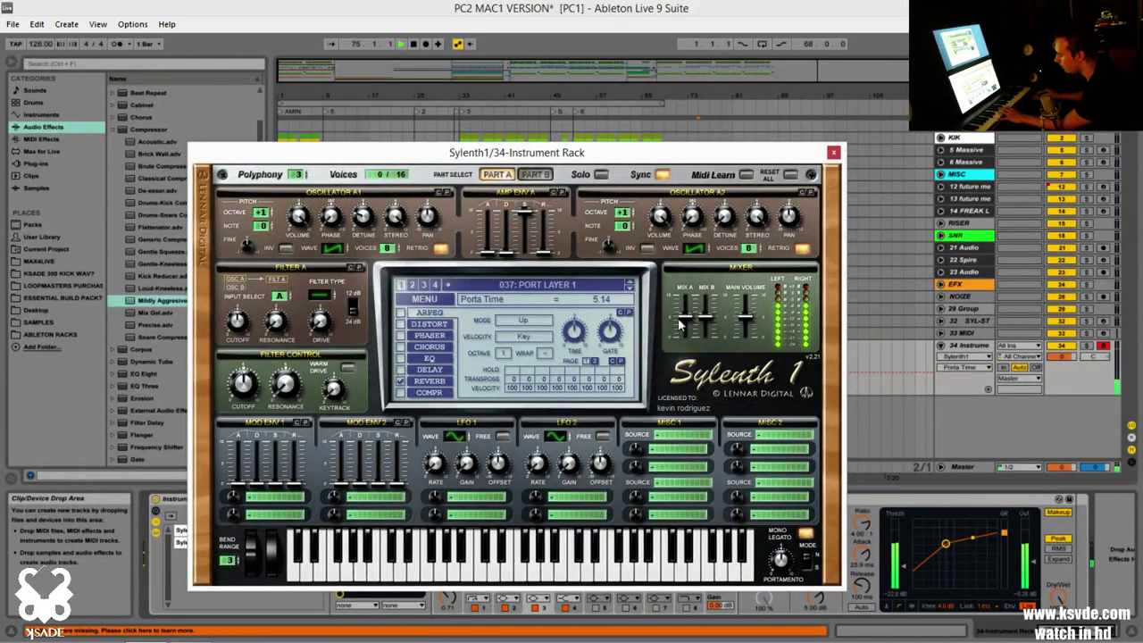
click(553, 284)
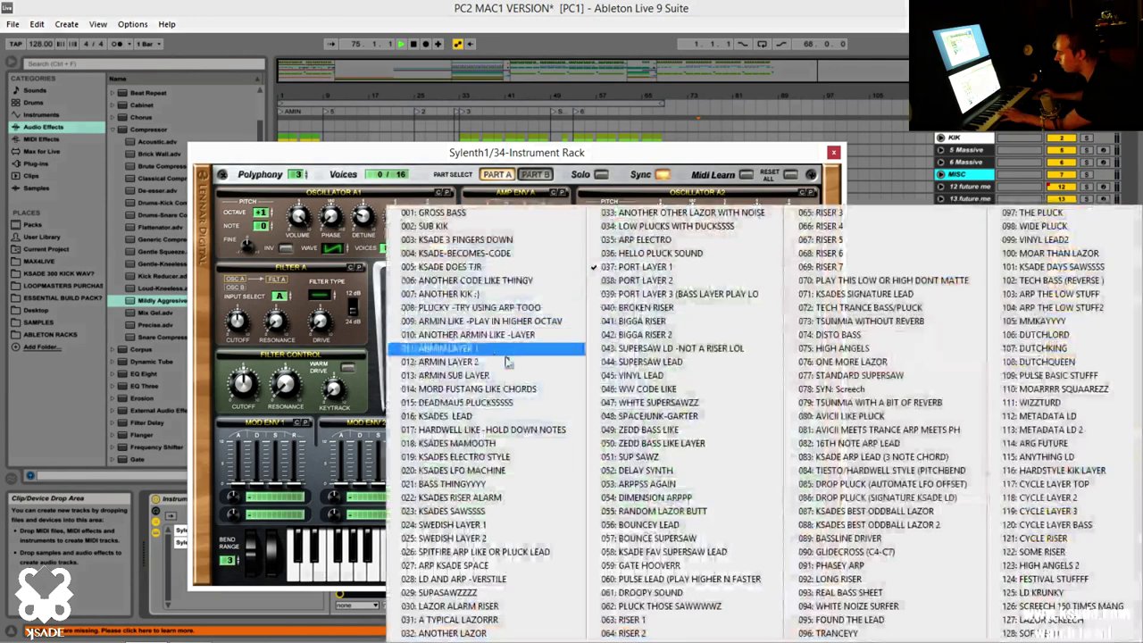
click(522, 267)
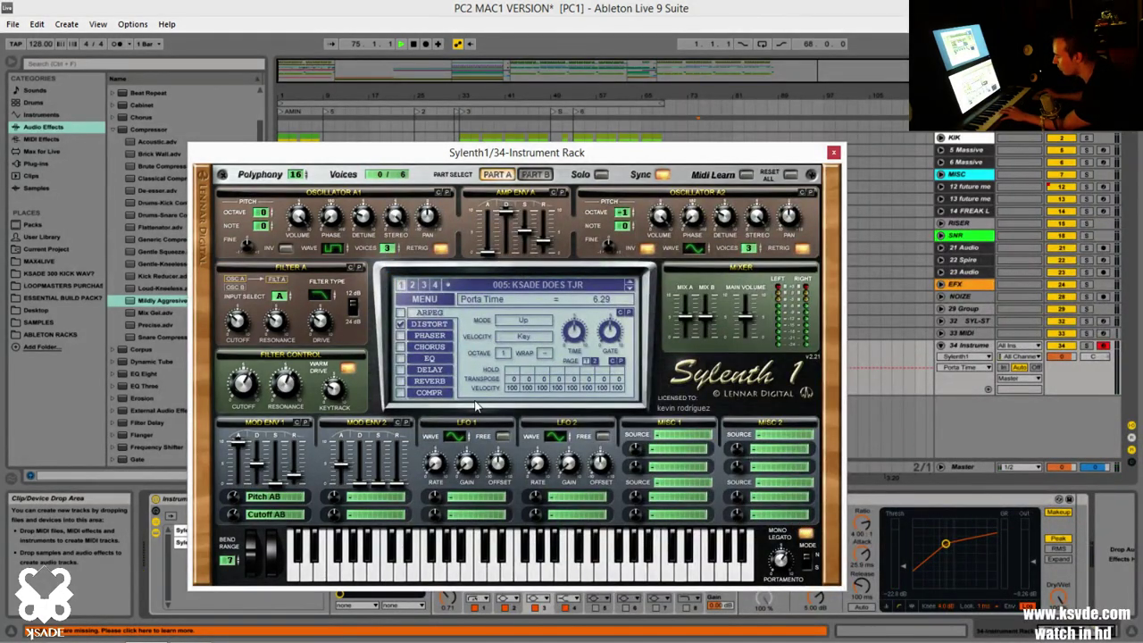
click(833, 151)
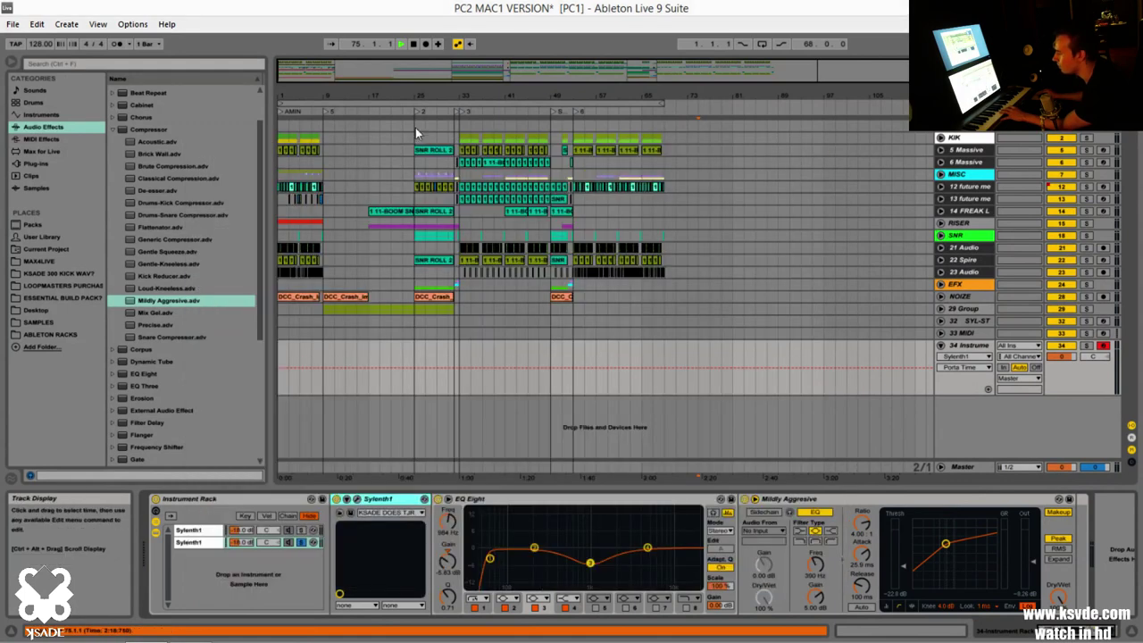
- Insert the +24 Pitch MIDI effect before the second layer's Sylenth1 and open the synth
click(44, 140)
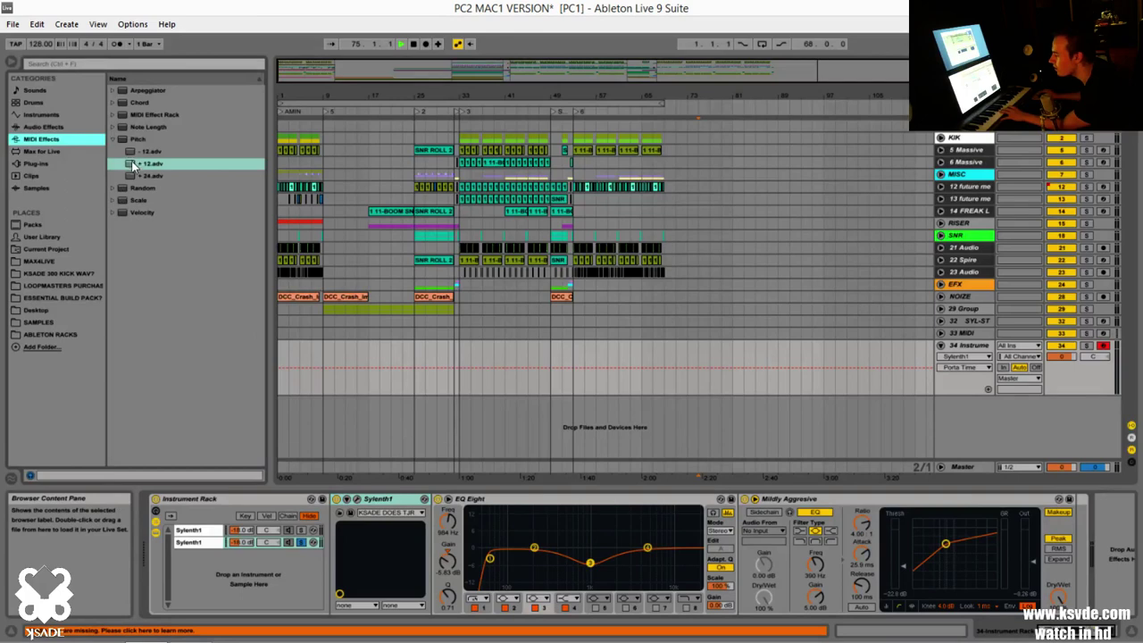
mouse_move(143, 175)
mouse_down()
mouse_move(350, 419)
mouse_move(365, 538)
mouse_move(413, 546)
mouse_move(351, 536)
mouse_up()
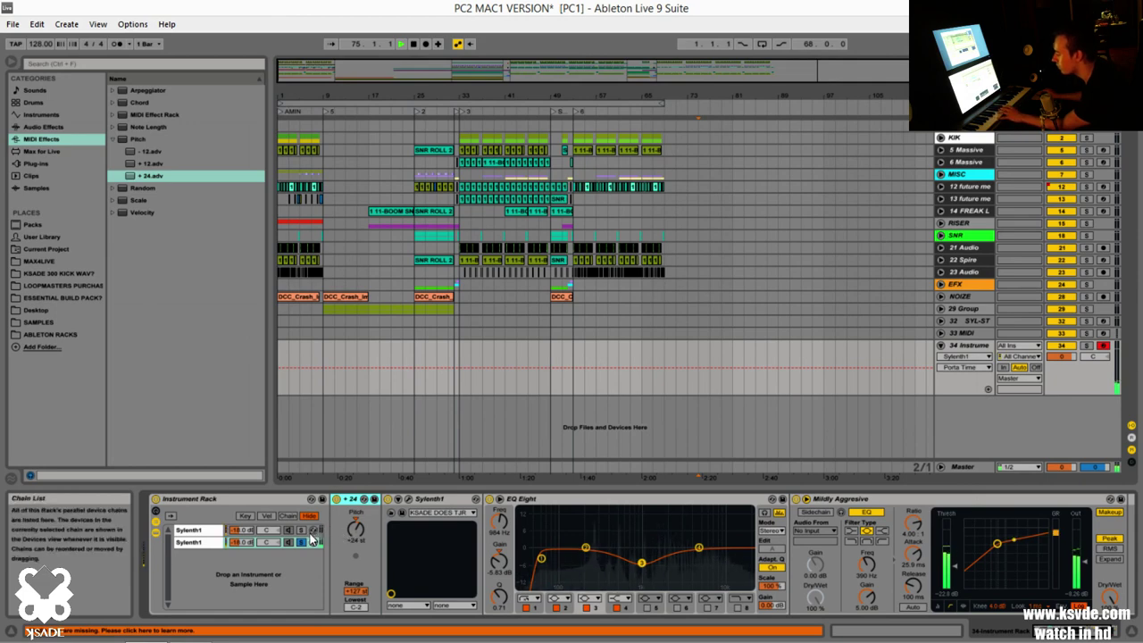
click(399, 499)
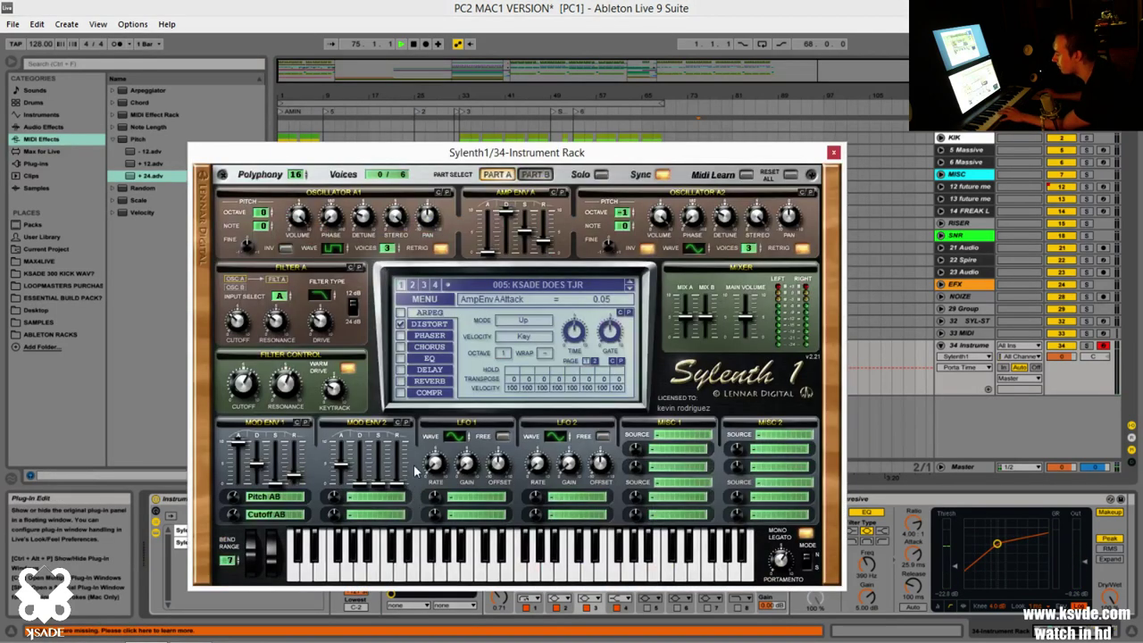
- Set Sylenth1's Porta Mode to Slide with a shorter time, then solo the second layer
click(810, 557)
drag(784, 559, 779, 560)
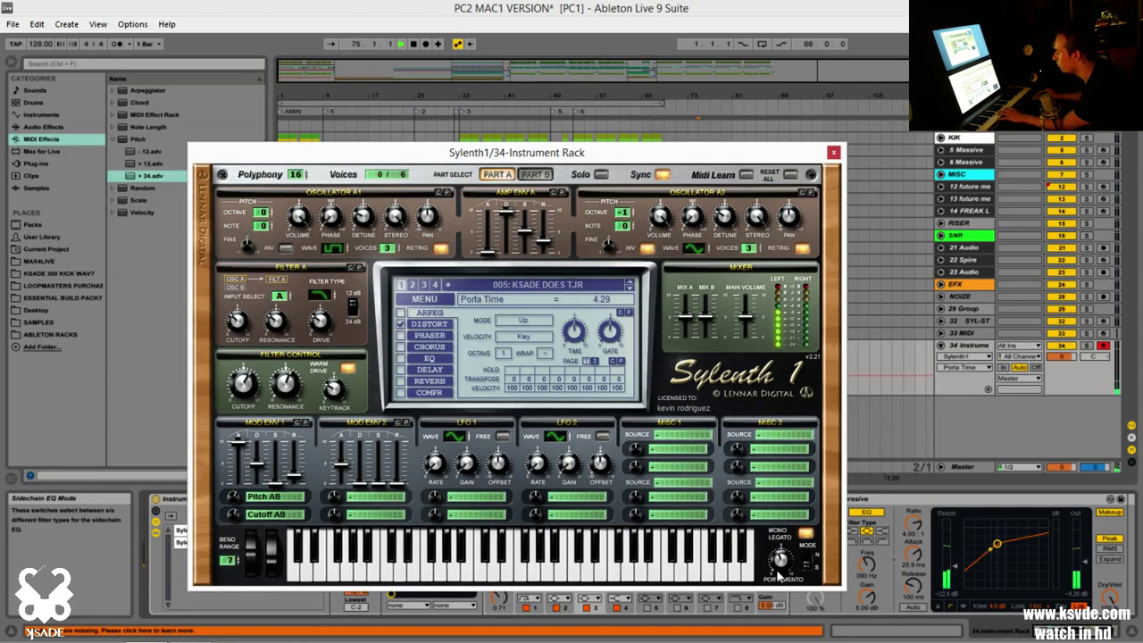
click(833, 152)
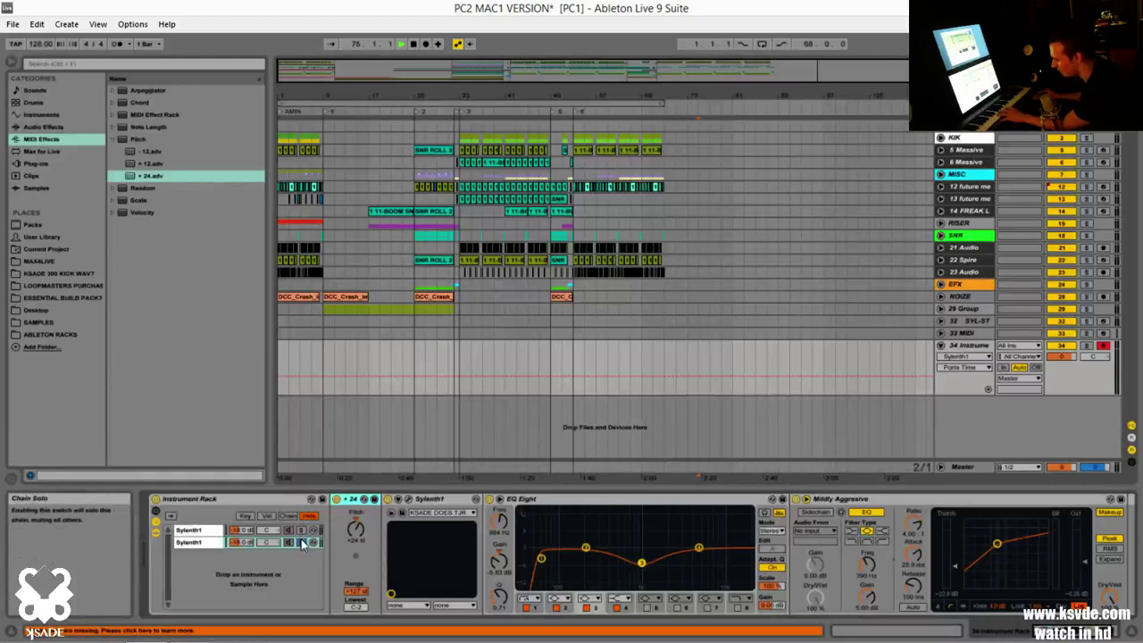
click(302, 542)
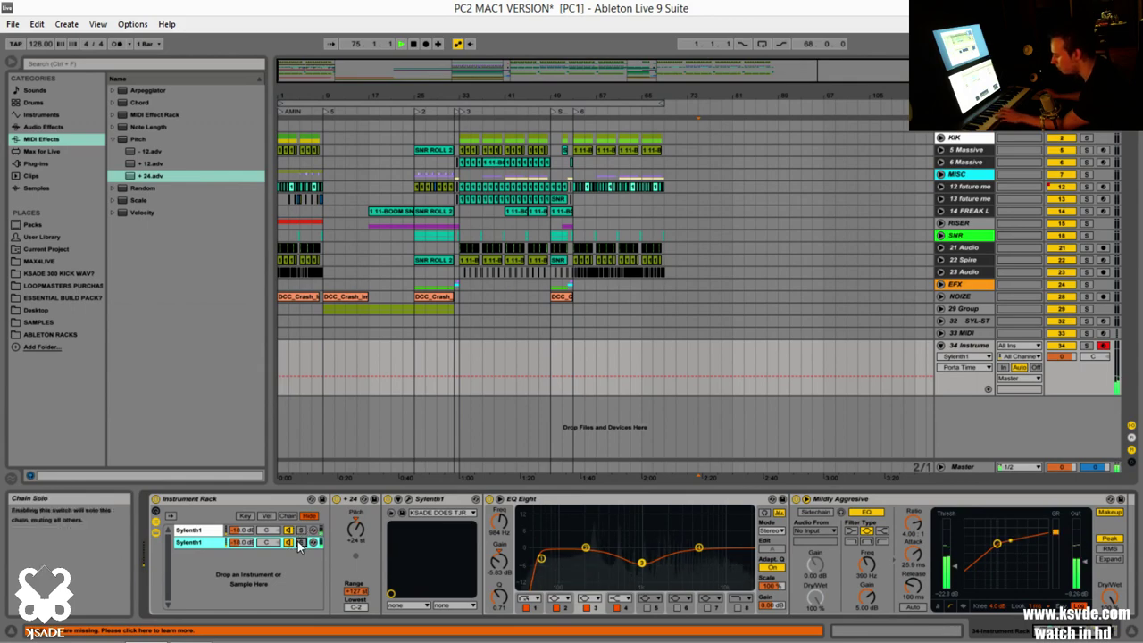
- Load 018: KSADES MAMOOTH with Mono Legato and portamento raised to 5.95
click(391, 512)
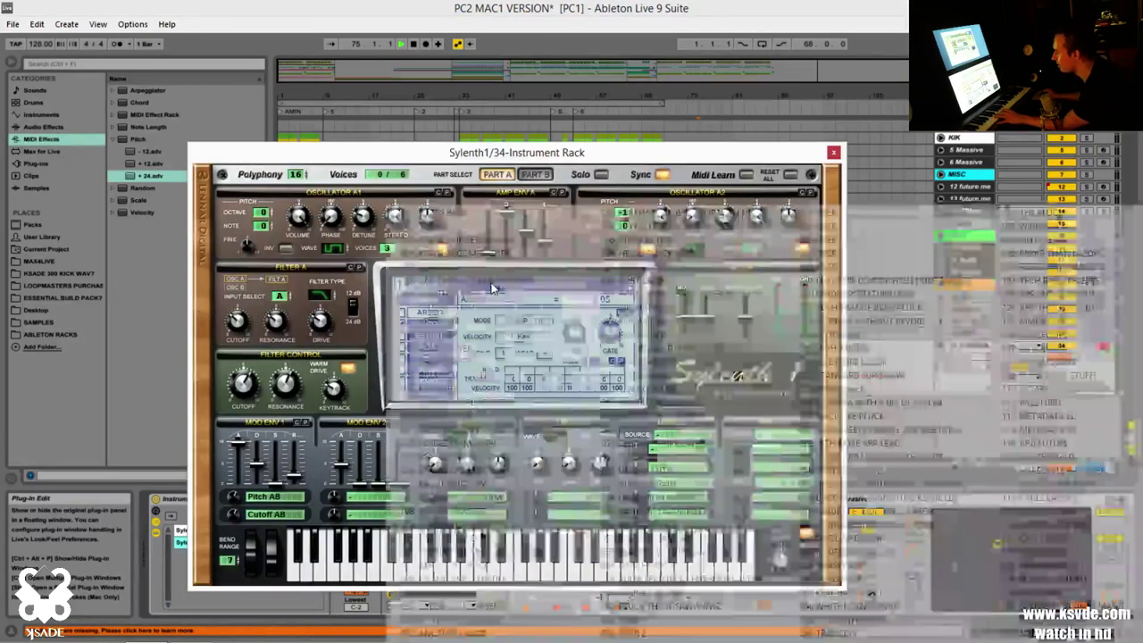
click(492, 288)
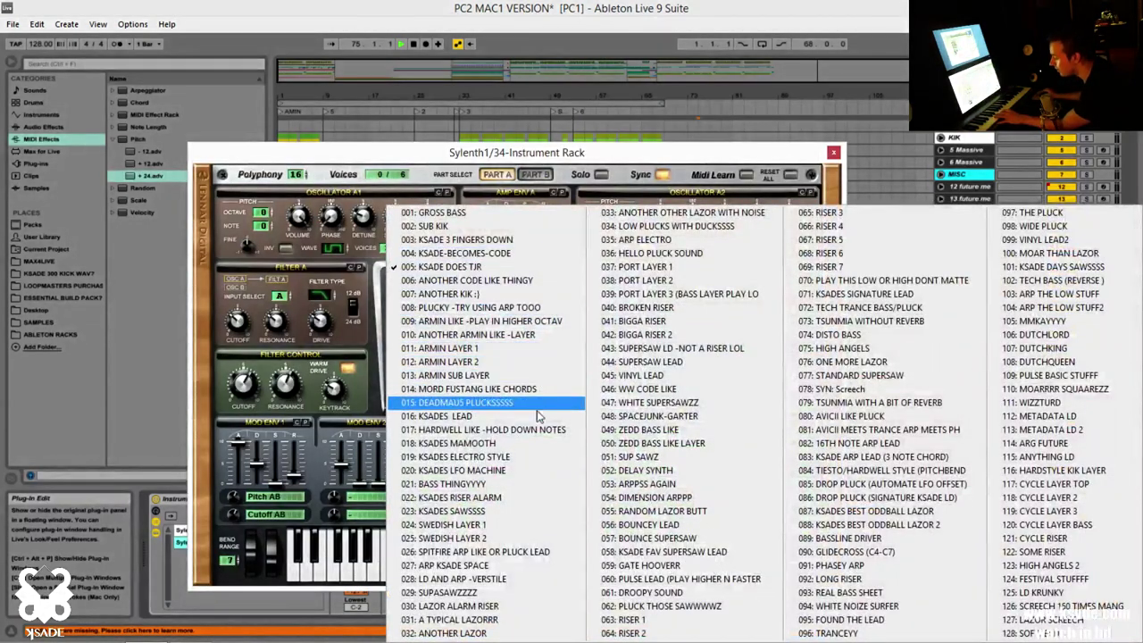
click(523, 443)
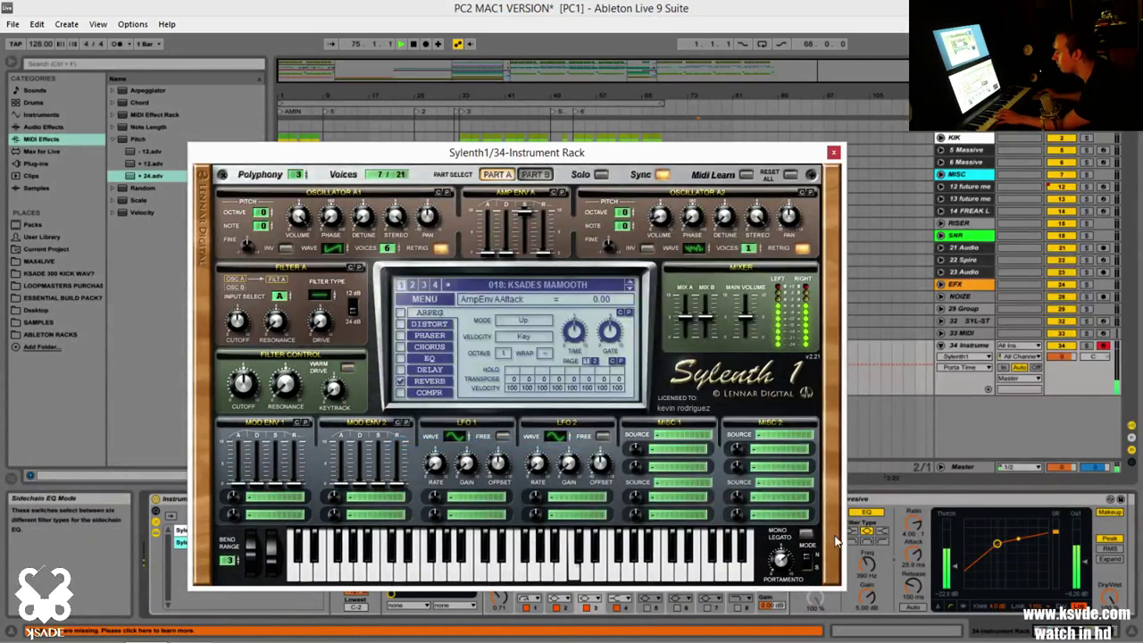
click(804, 534)
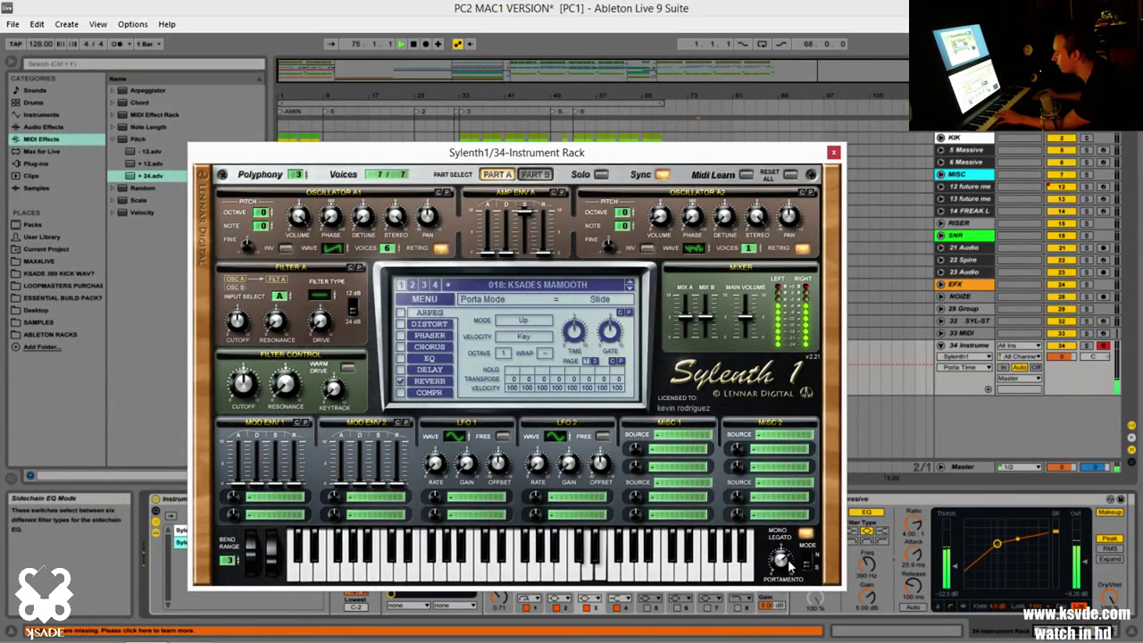
drag(789, 564, 786, 572)
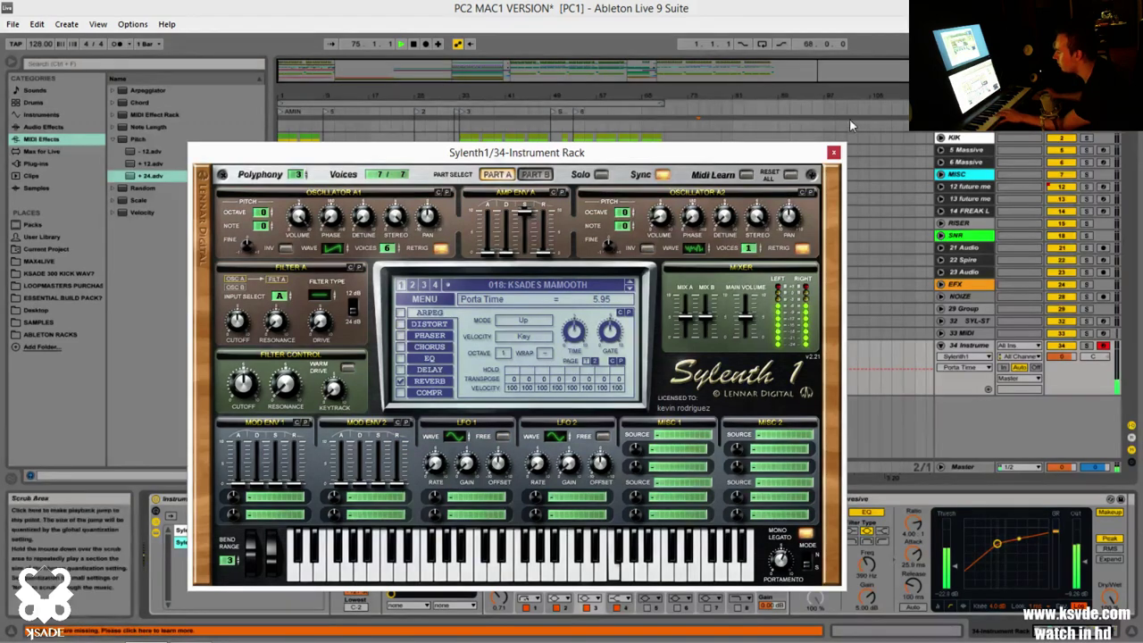
click(833, 151)
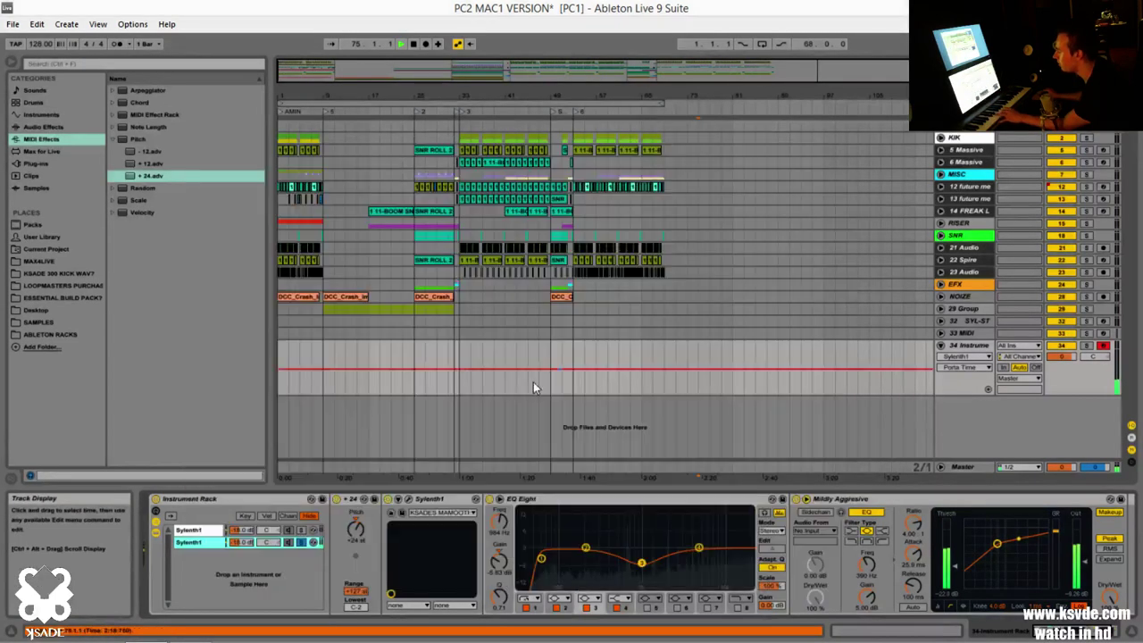
- Duplicate the second Sylenth1 chain with Ctrl+D, then pan chain two 37L and chain three 23R
click(309, 532)
click(193, 542)
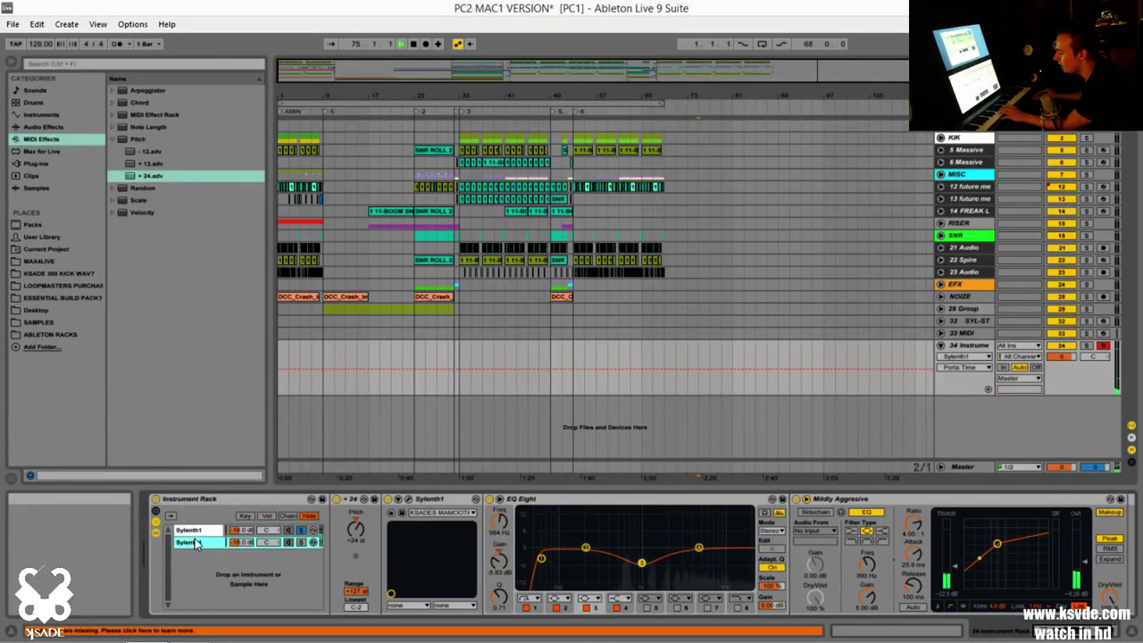
key(ctrl+d)
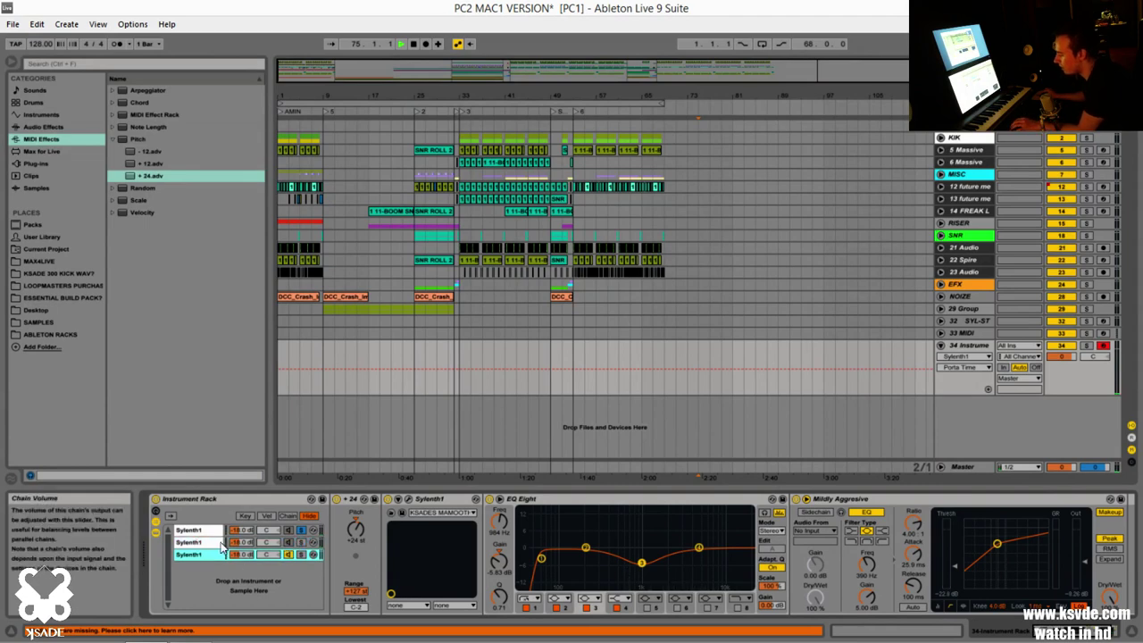
click(298, 554)
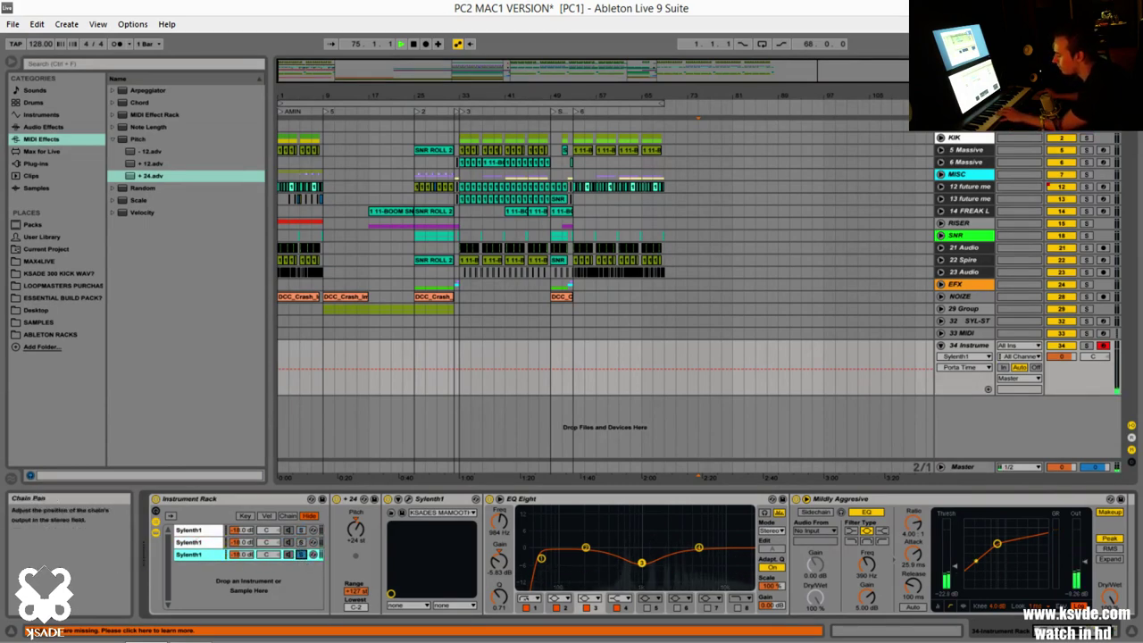
drag(265, 554, 265, 534)
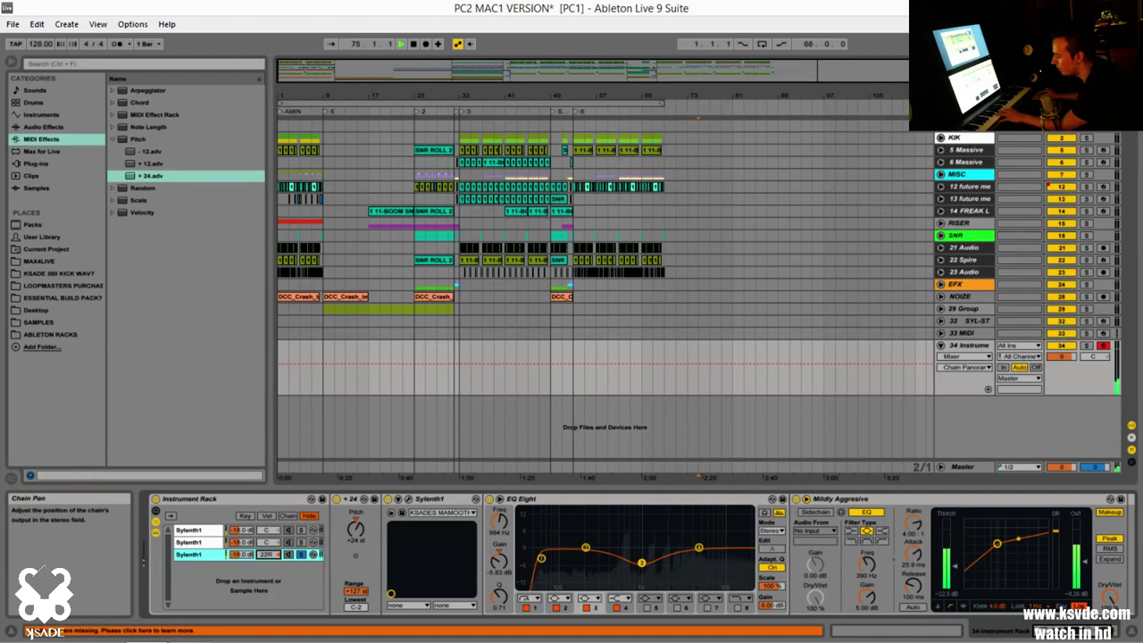
click(268, 542)
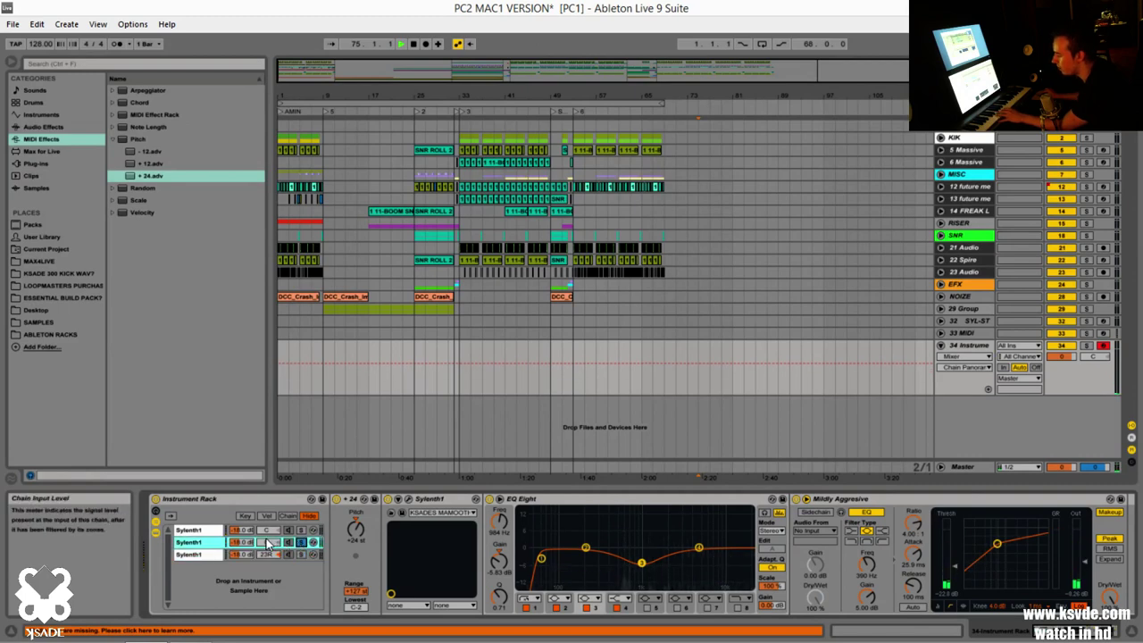
mouse_move(268, 543)
mouse_down()
mouse_move(268, 573)
mouse_move(268, 545)
mouse_up()
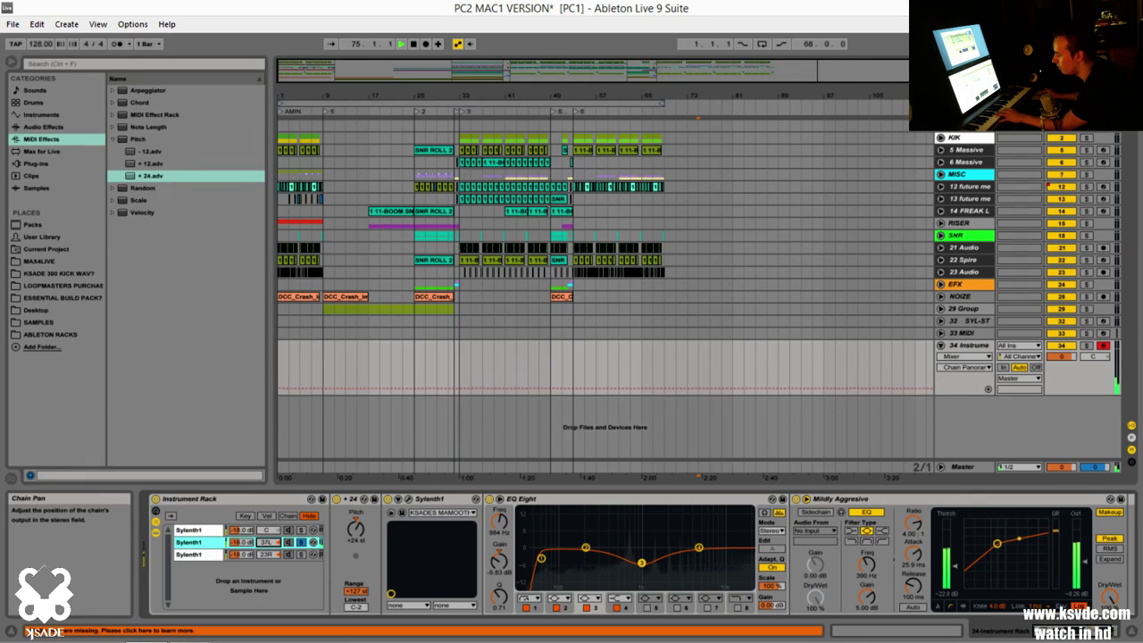
click(301, 555)
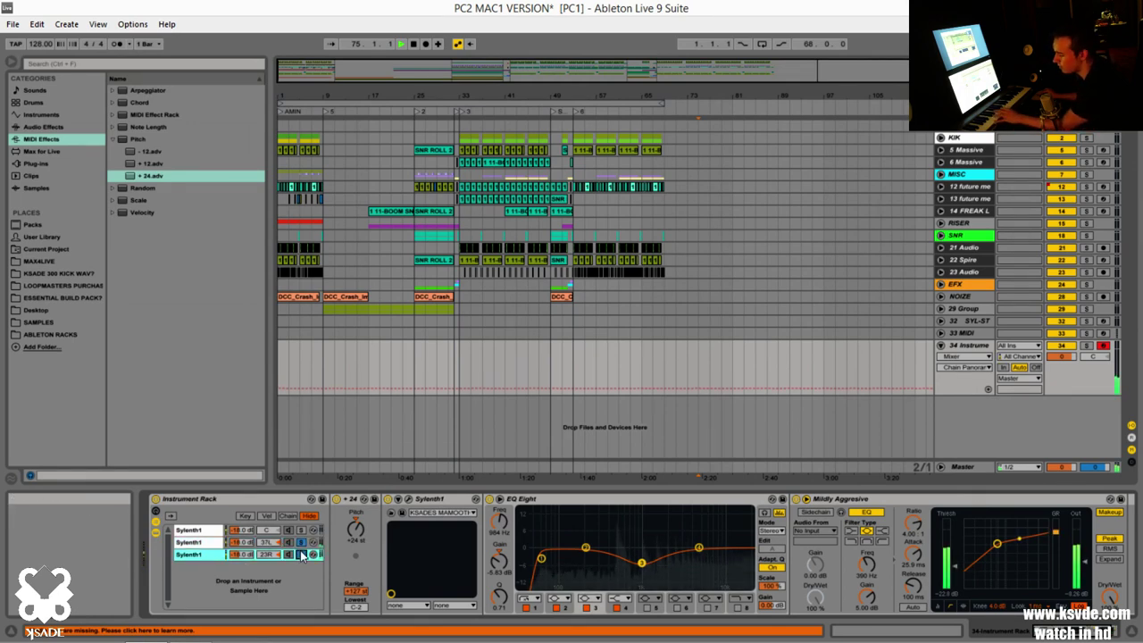
click(302, 530)
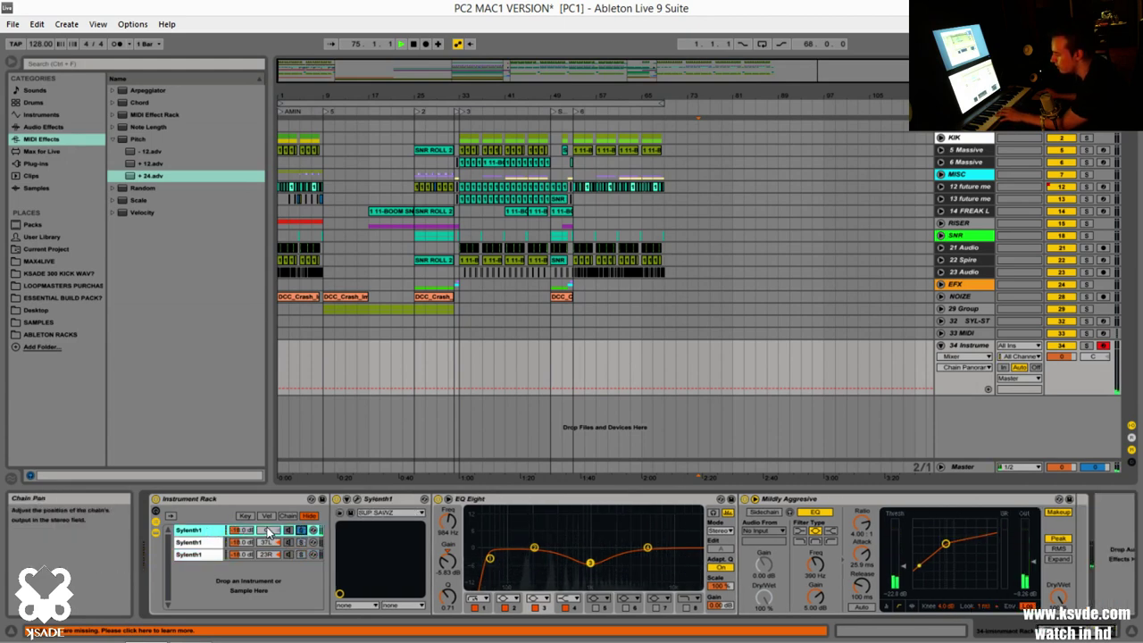
- Add the Utility audio effect after Mildly Aggressive on the first layer
click(43, 126)
scroll(183, 416, down, 4)
scroll(185, 421, down, 2)
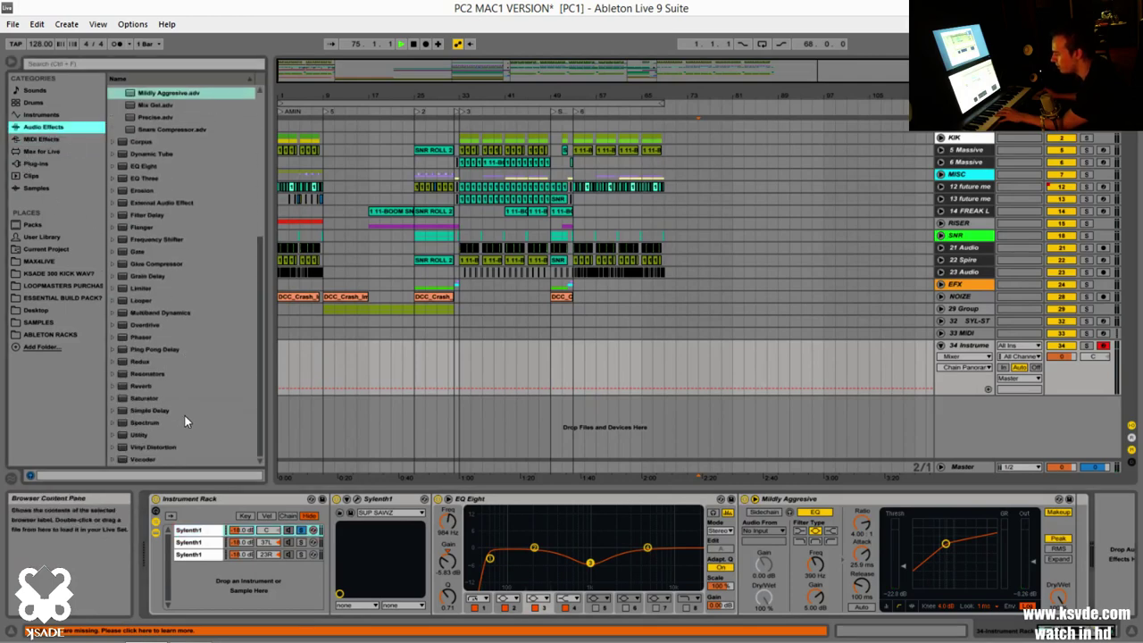
drag(139, 440, 1012, 551)
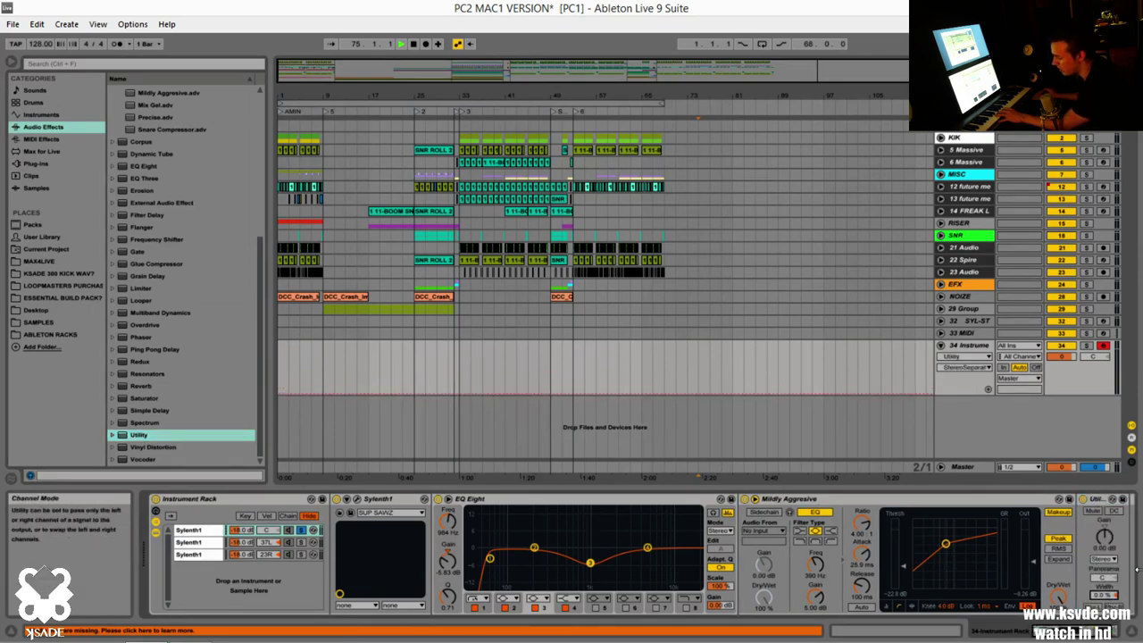
- Raise and solo the first Sylenth1 layer, then show its preset list with 051: SUP SAWZ
click(301, 531)
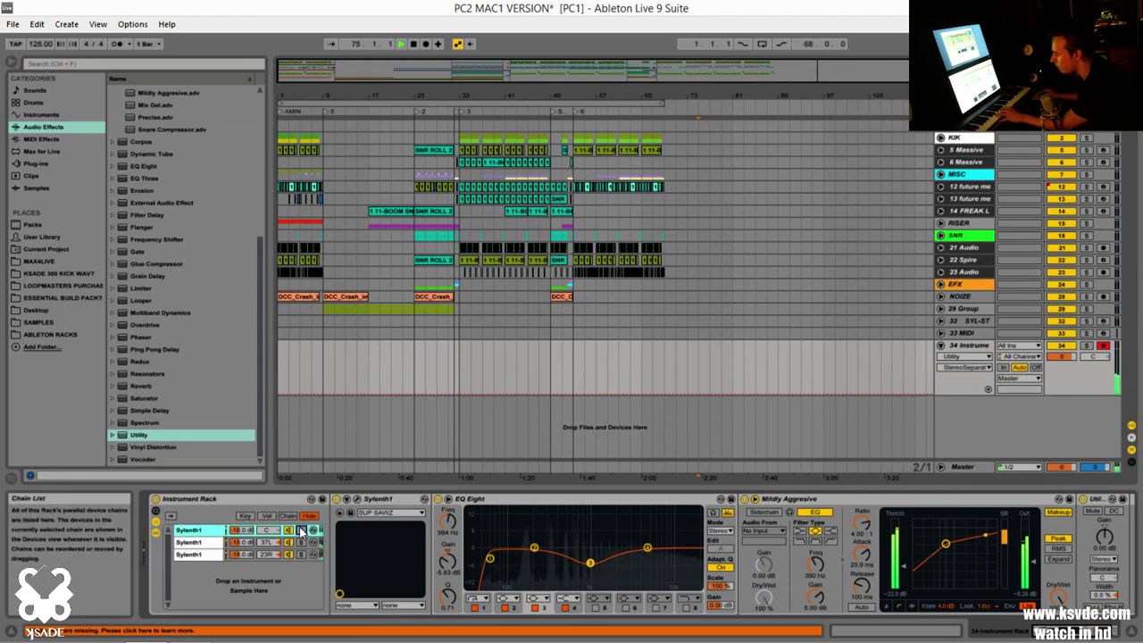
drag(241, 531, 241, 530)
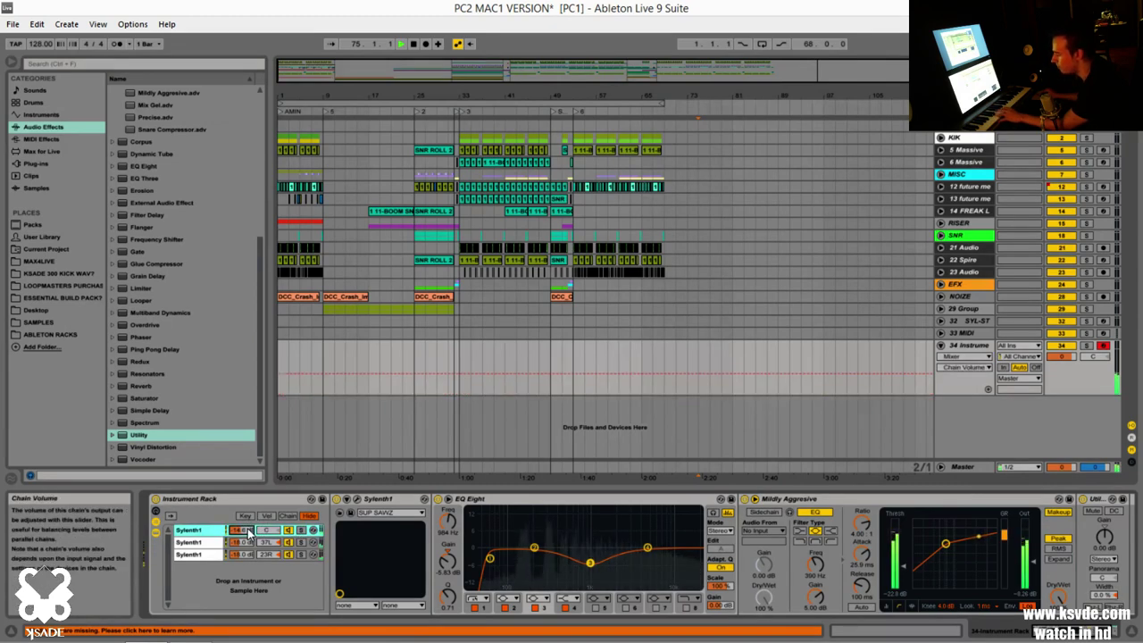
click(301, 530)
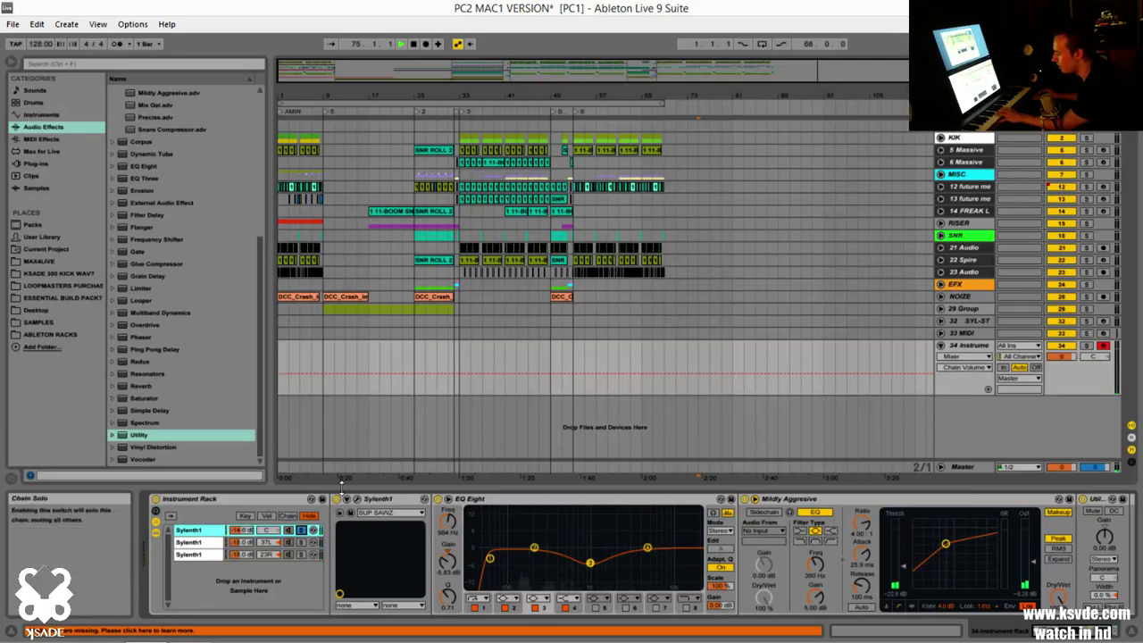
click(356, 498)
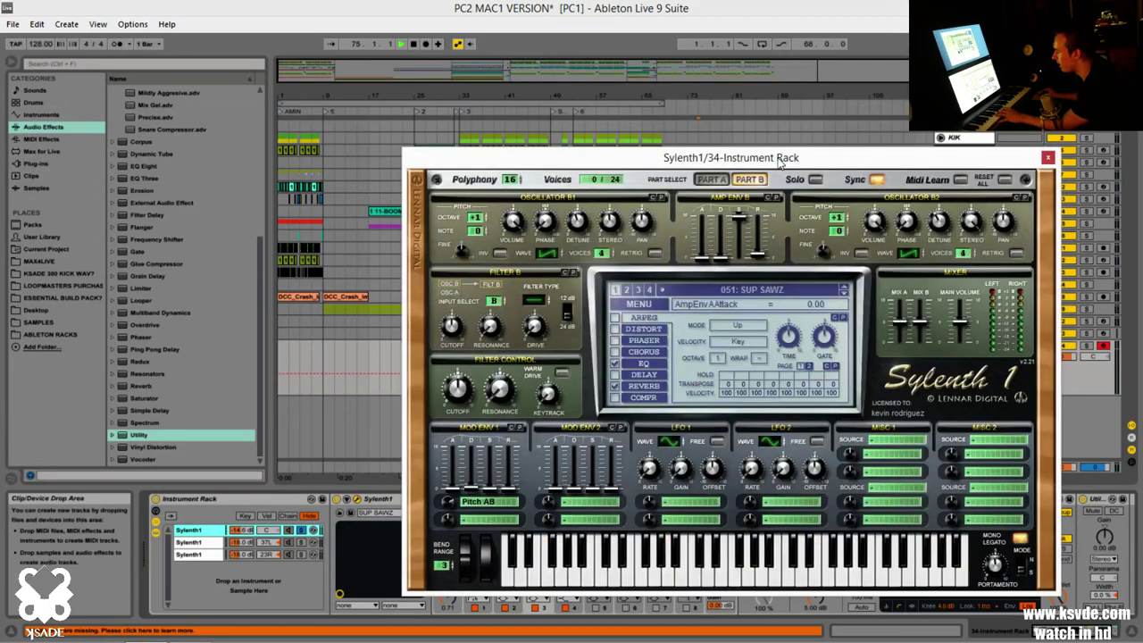
drag(780, 161, 634, 159)
click(650, 286)
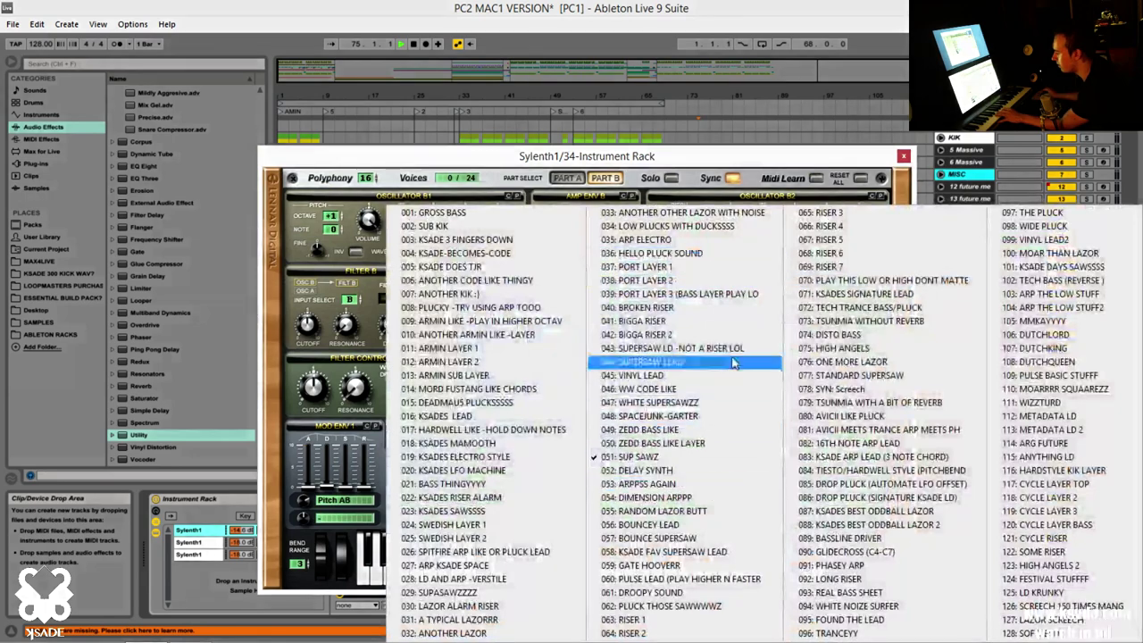
- Load 089: BASSLINE DRIVER, set Slide portamento to 4.57, and close Sylenth1
click(946, 538)
click(852, 562)
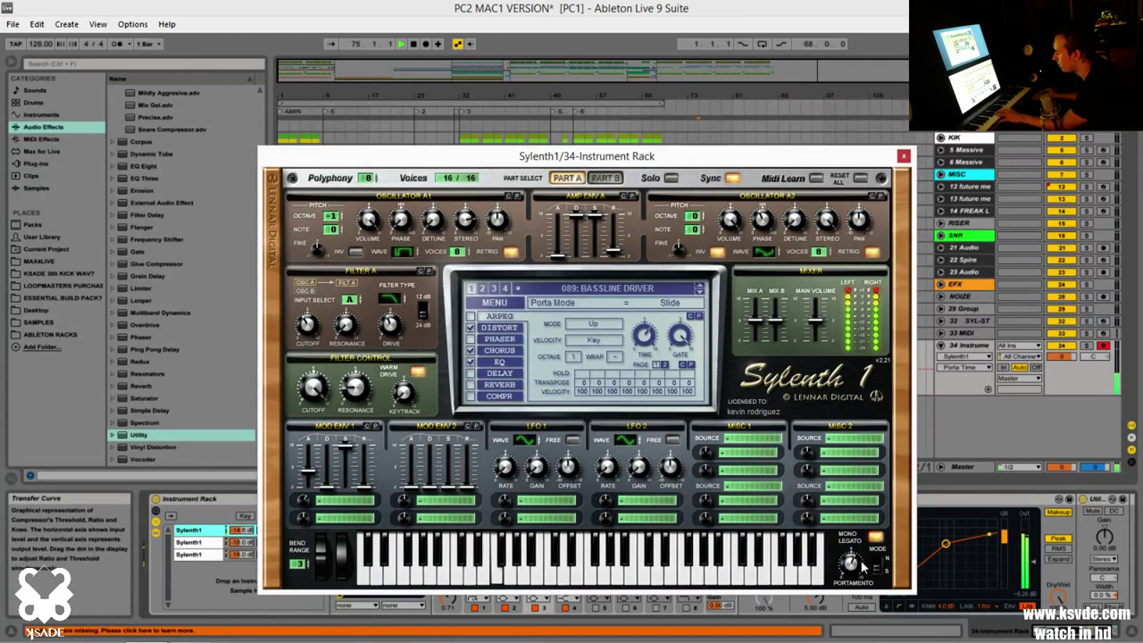
drag(859, 572, 856, 578)
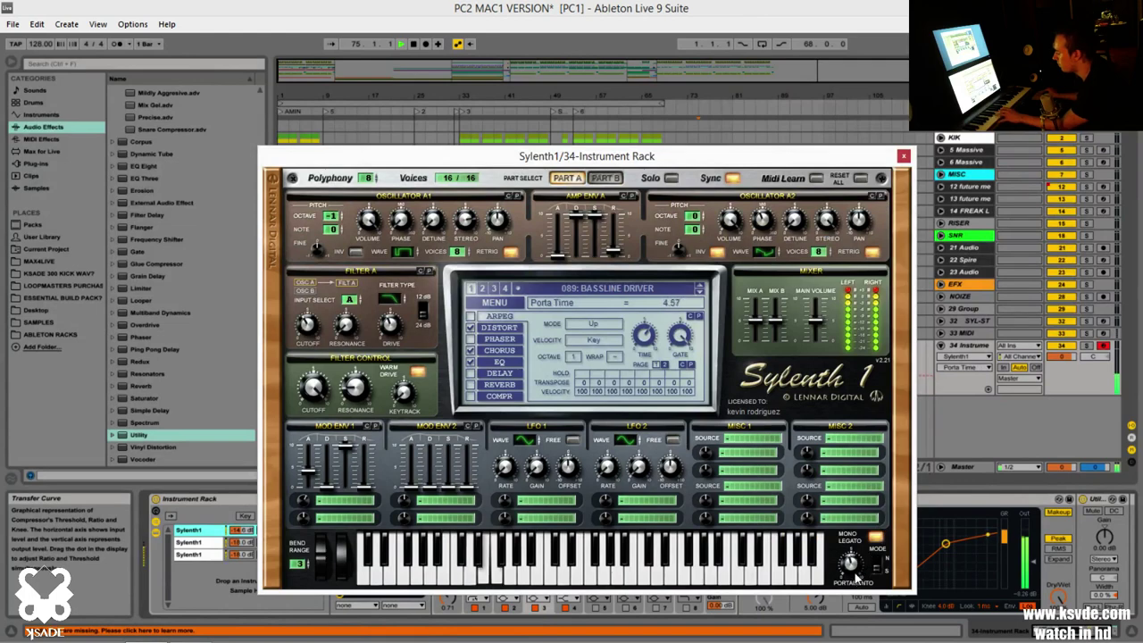
key(ctrl+alt+p)
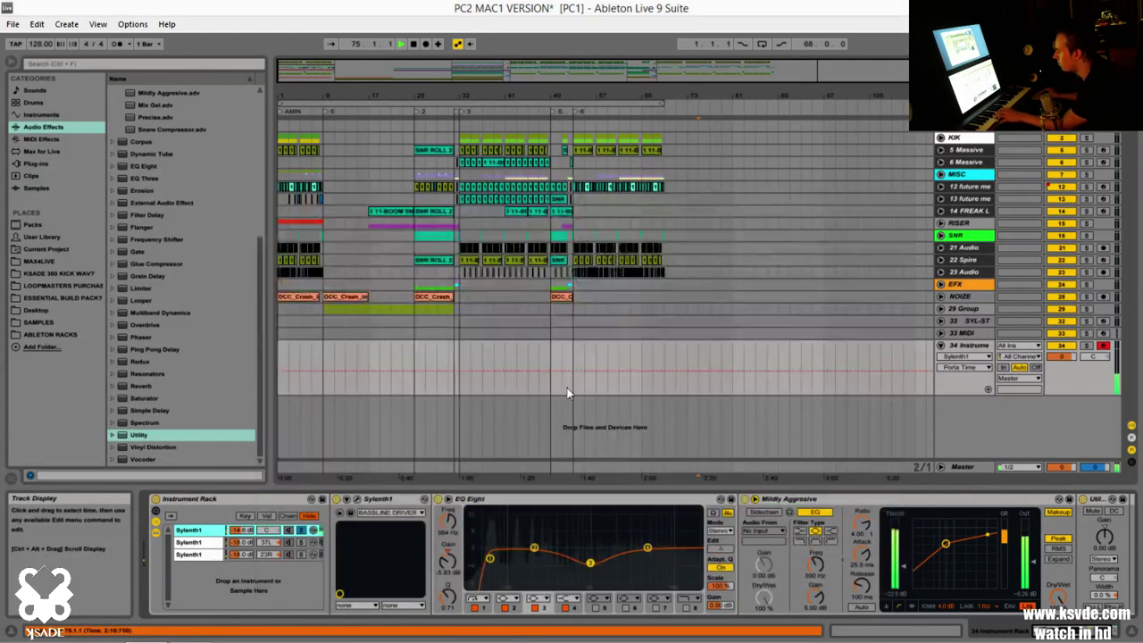
- Lower the first Sylenth1 chain's volume by 1 dB and bring up the third chain's Pitch device
drag(241, 530, 241, 527)
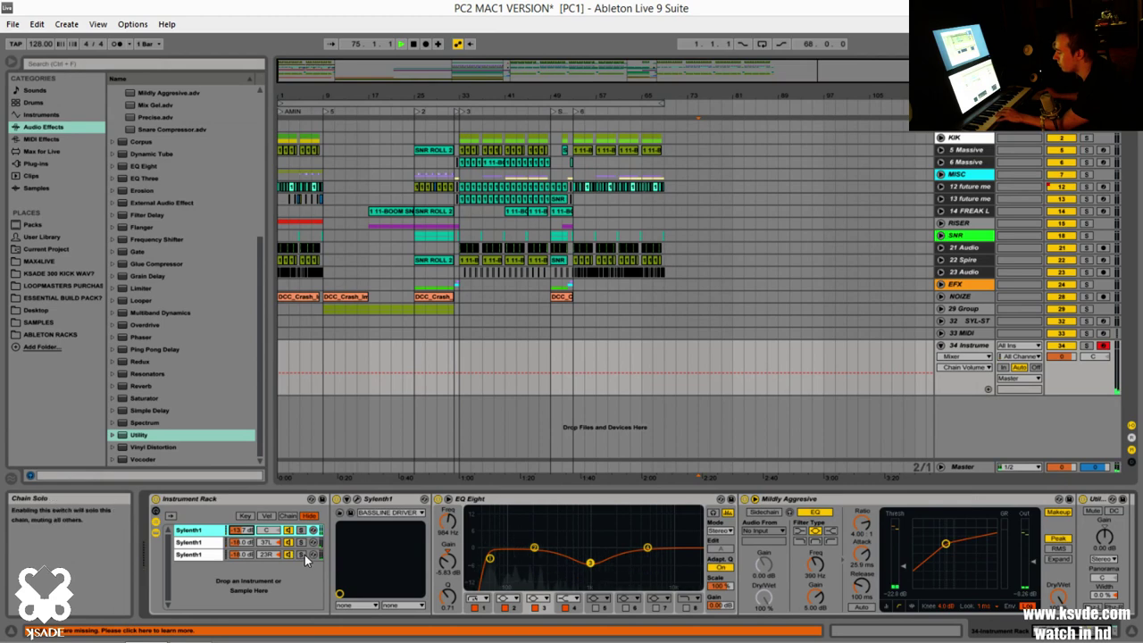
click(201, 554)
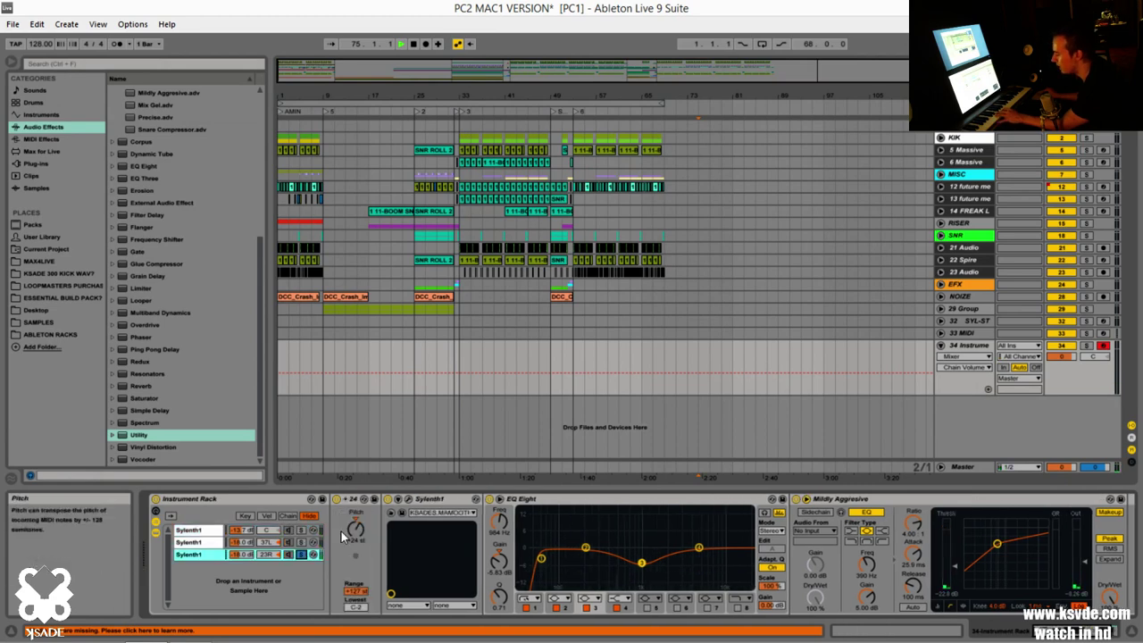
click(352, 501)
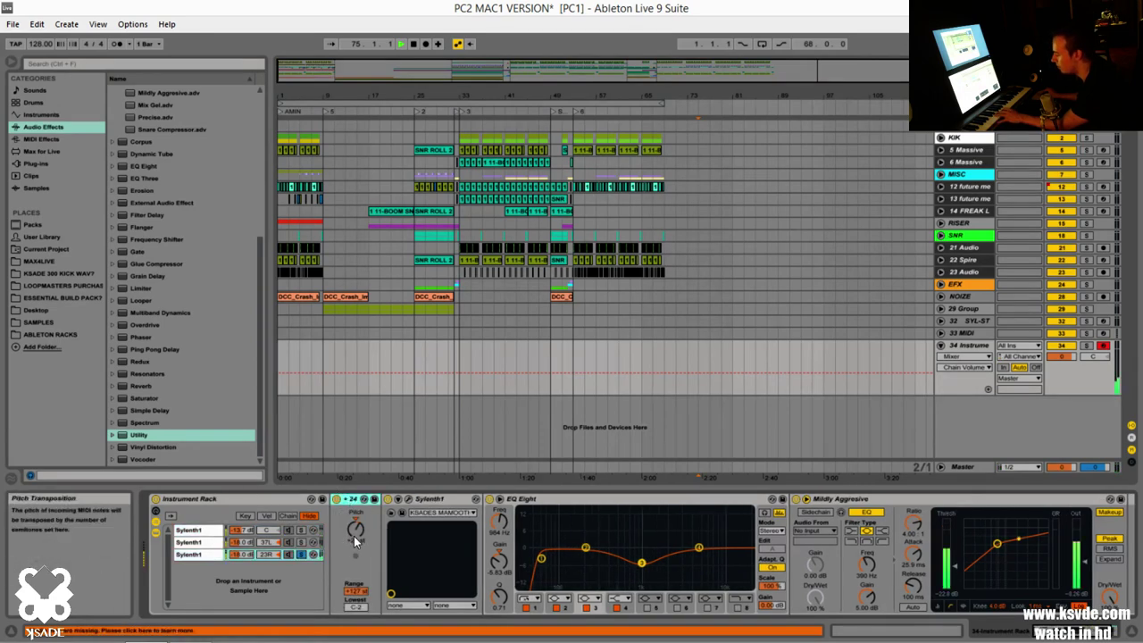
click(357, 525)
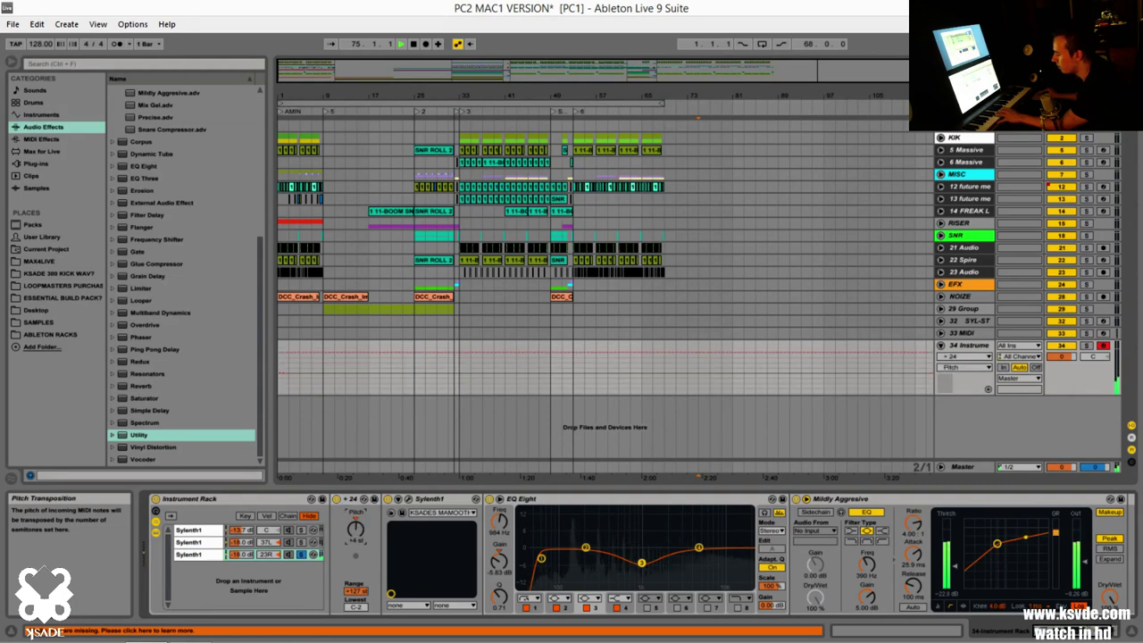
- Transpose the third chain's Pitch device up 12 semitones, then check each chain
click(356, 540)
text(12)
key(Return)
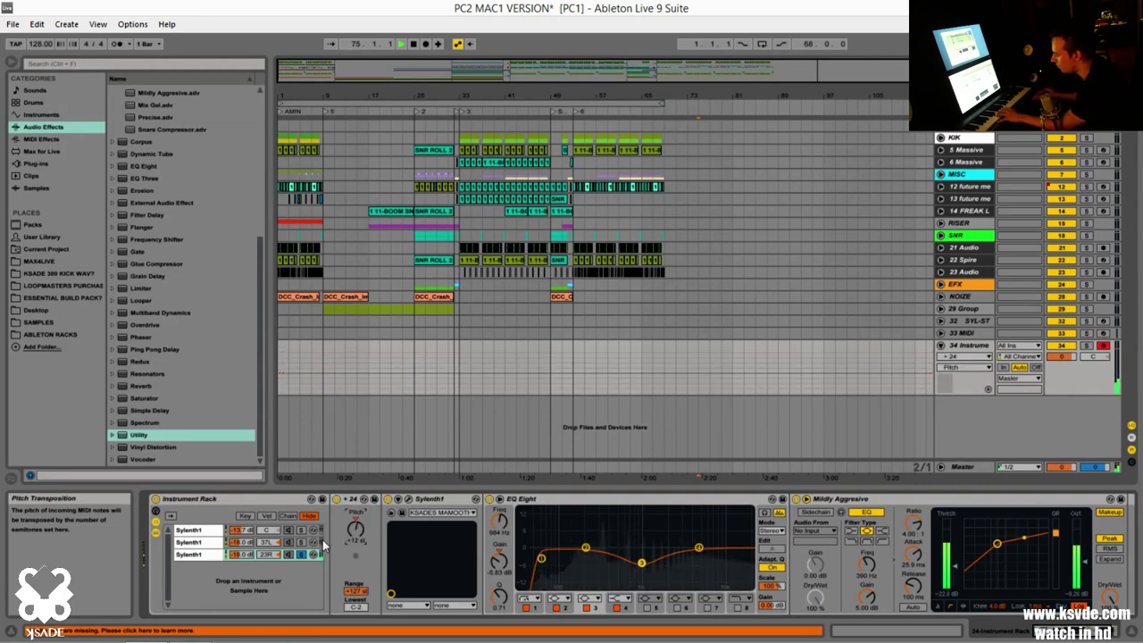
click(305, 543)
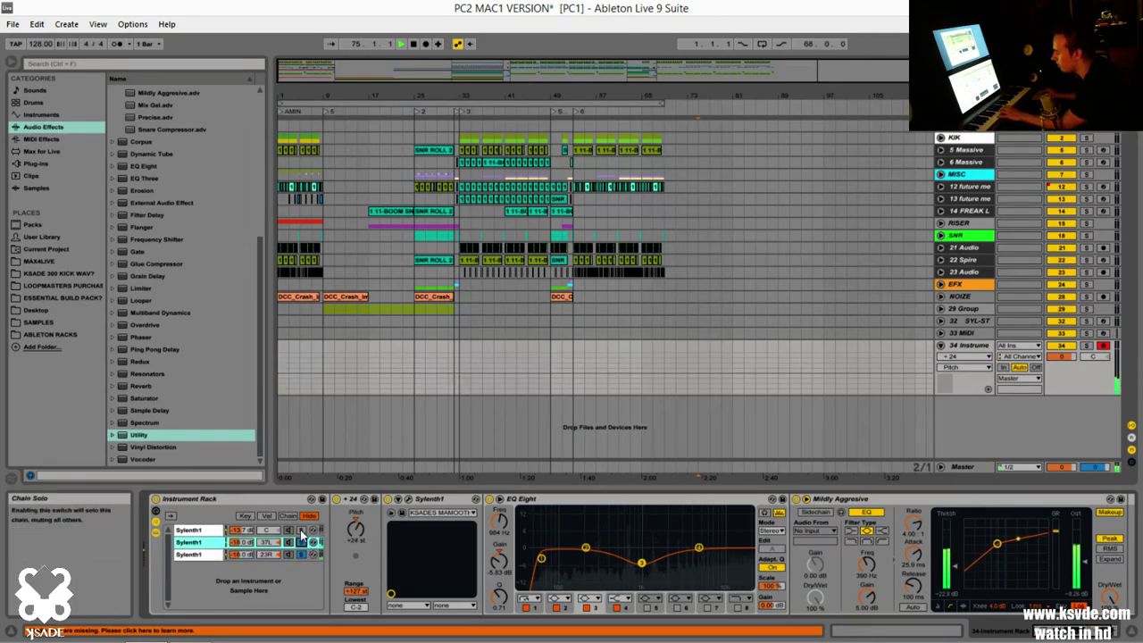
click(301, 530)
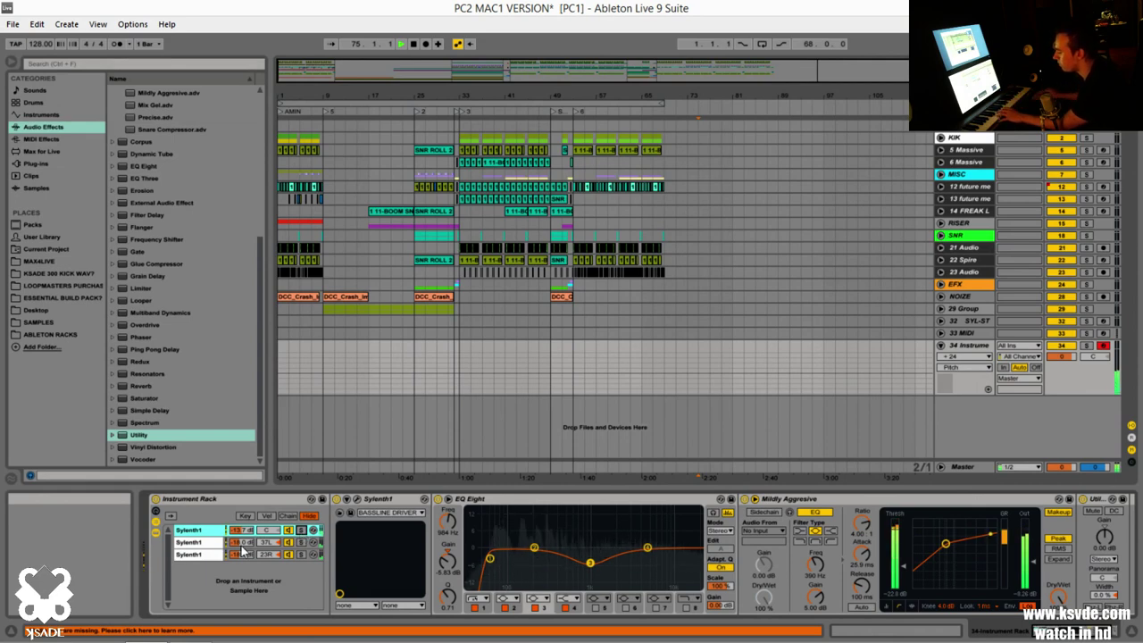
click(301, 554)
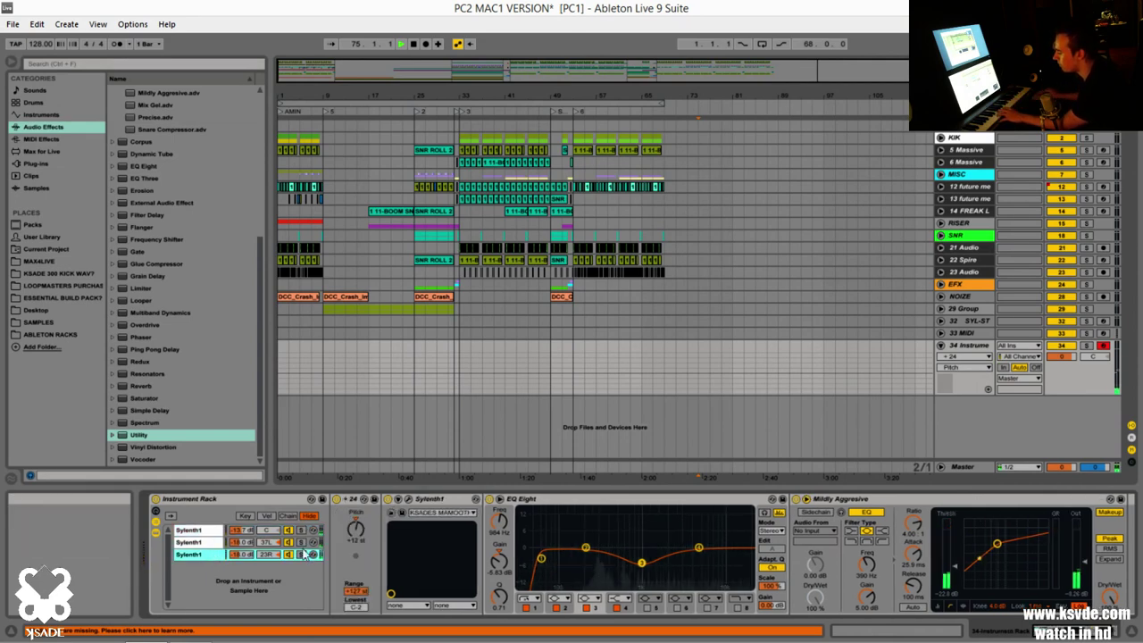
click(358, 540)
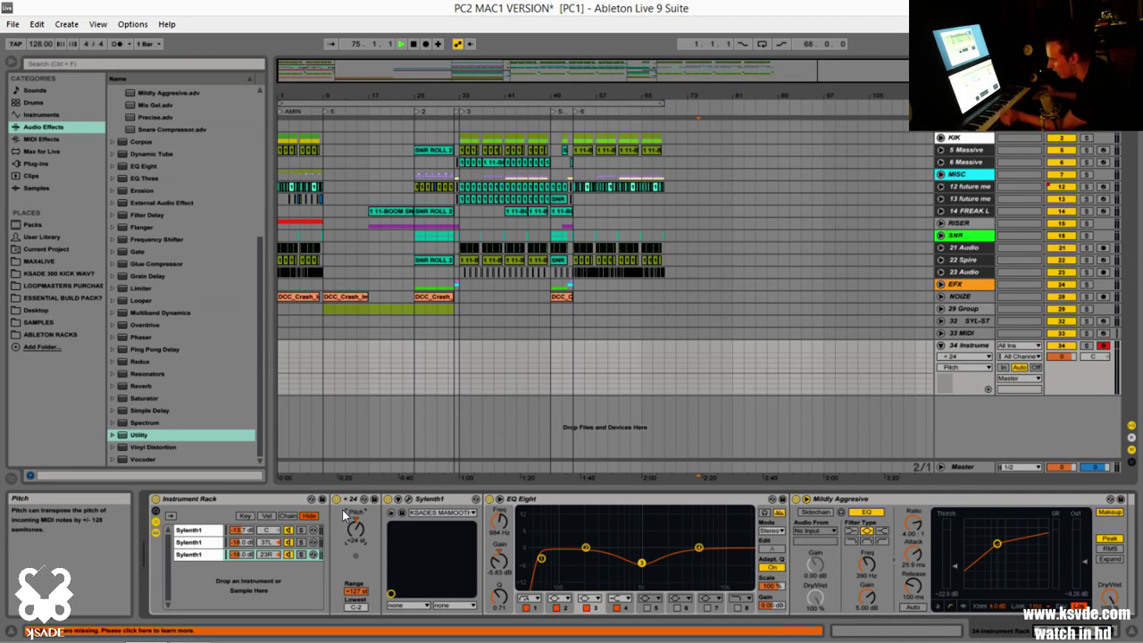
click(959, 347)
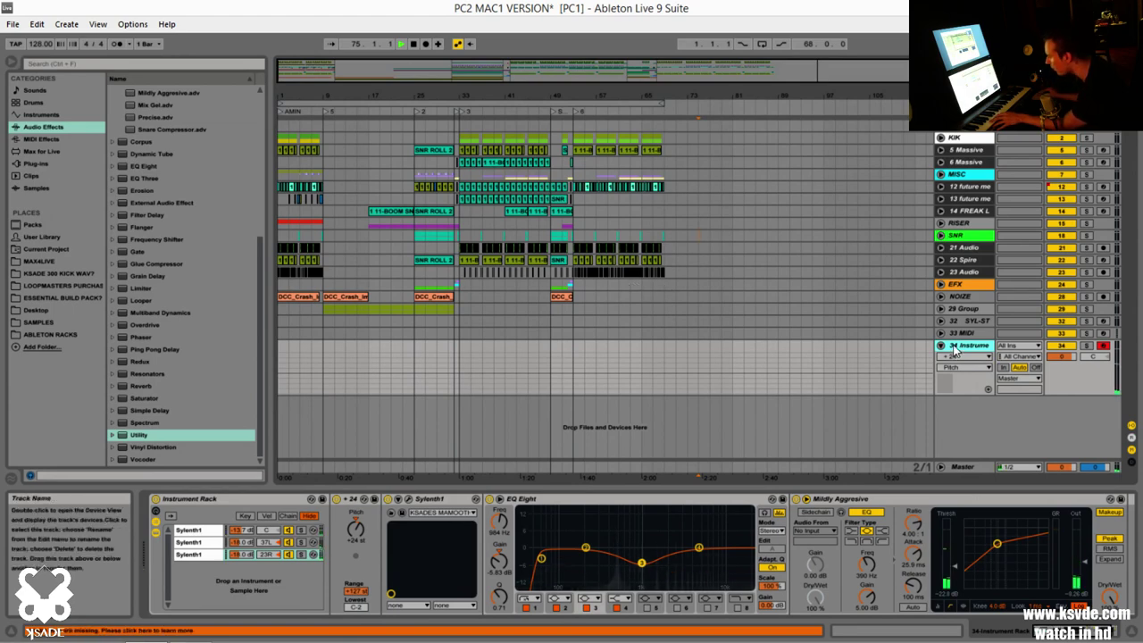
click(225, 498)
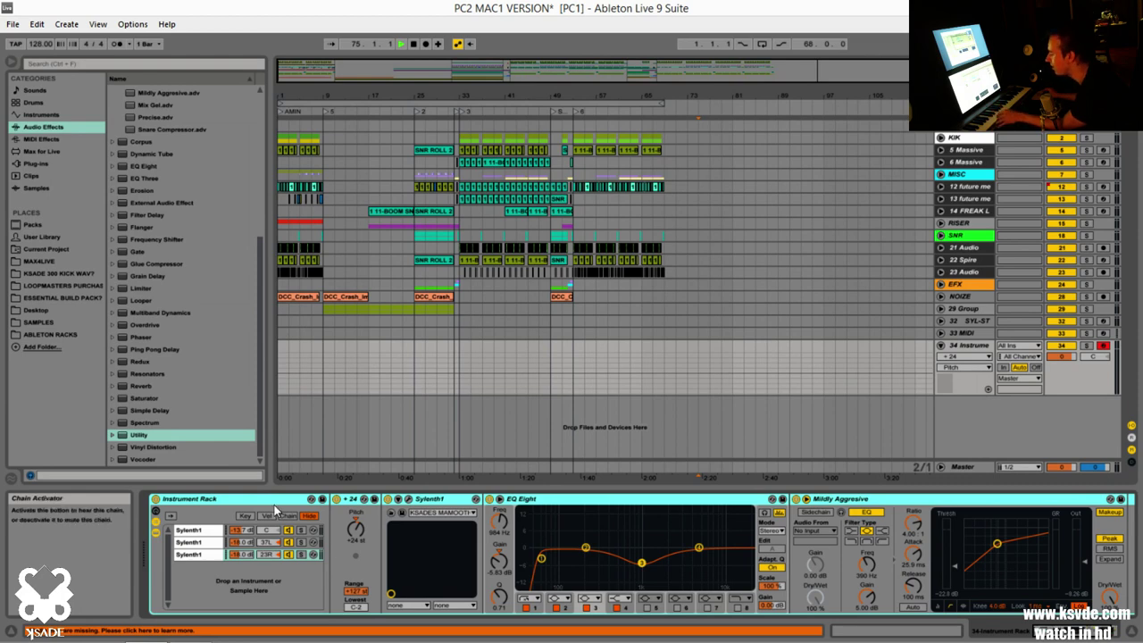
- Group all three Sylenth1 chains into a nested rack with Ctrl+G and begin renaming its chain
click(192, 530)
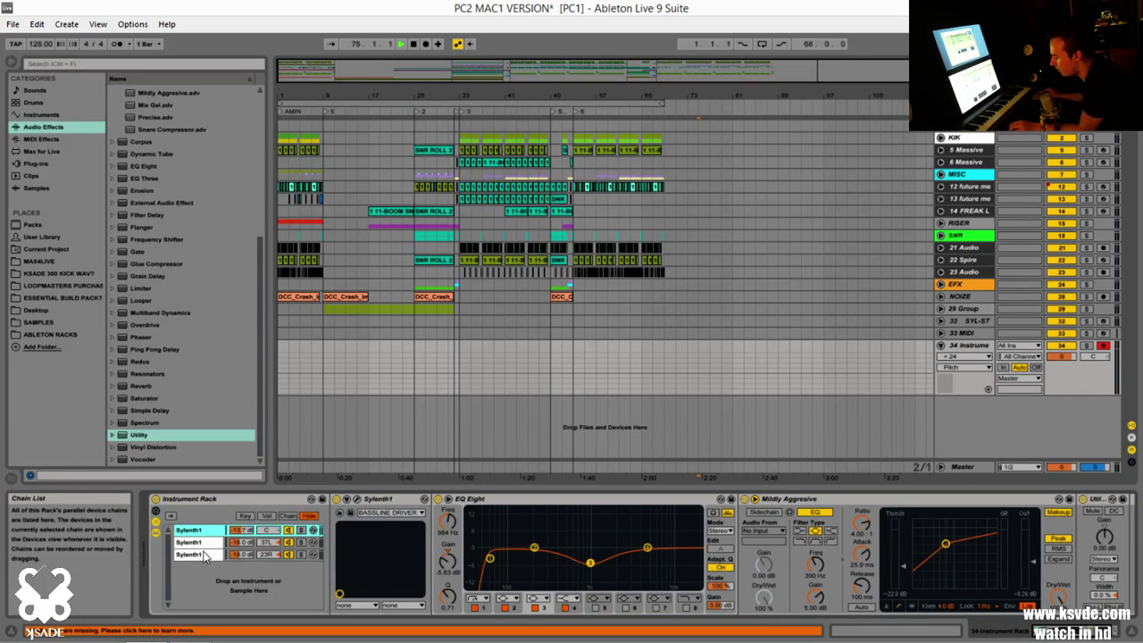
shift+click(204, 555)
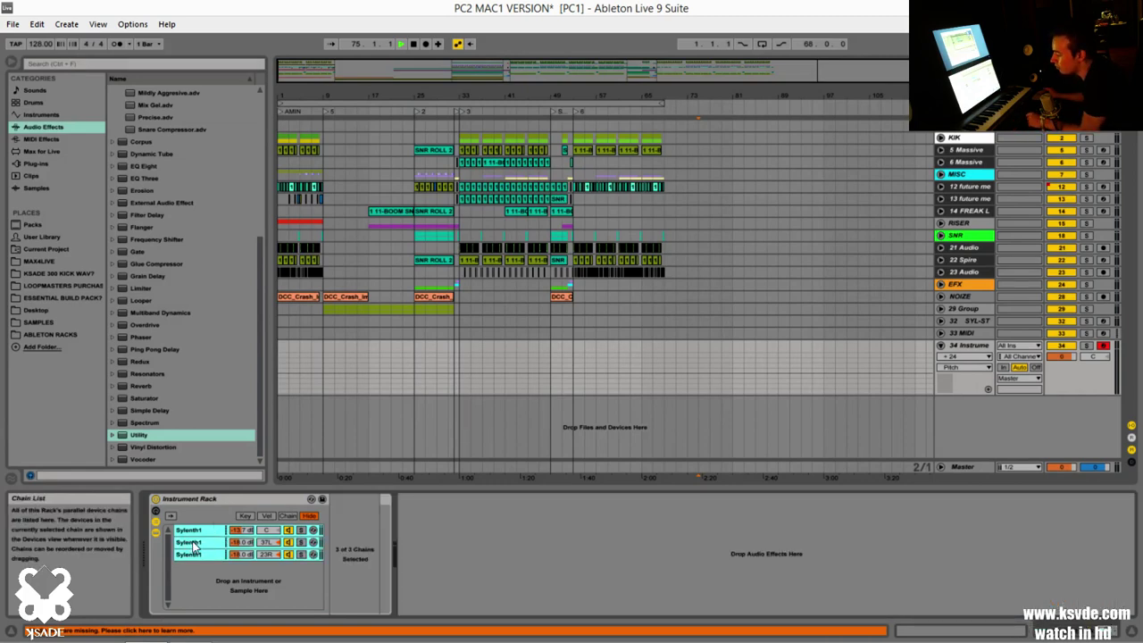
key(ctrl+g)
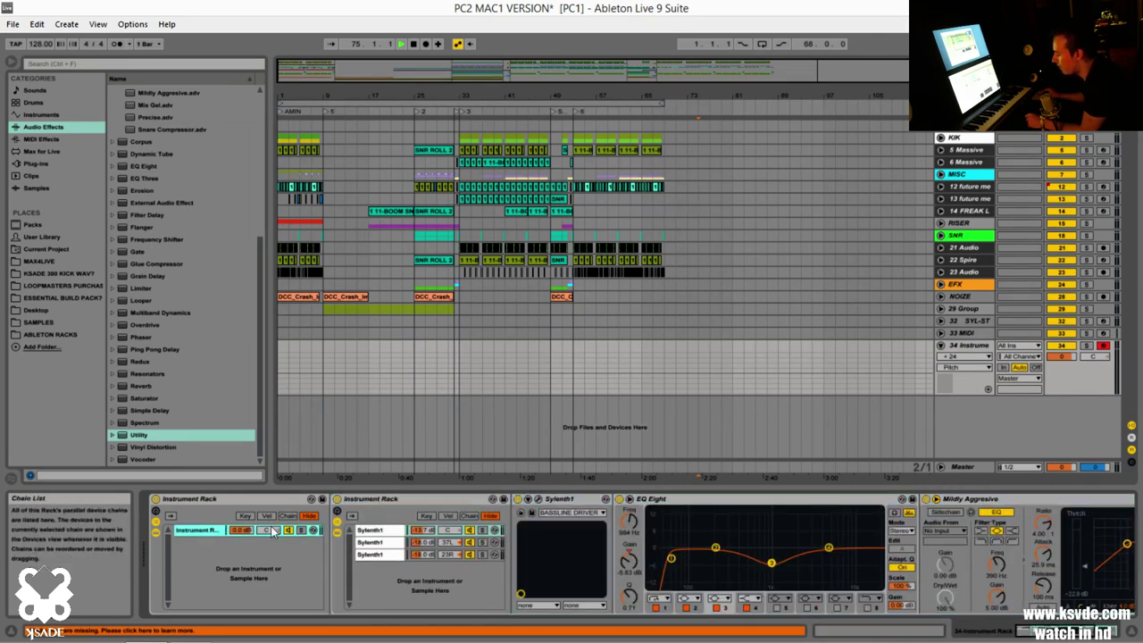
right_click(224, 536)
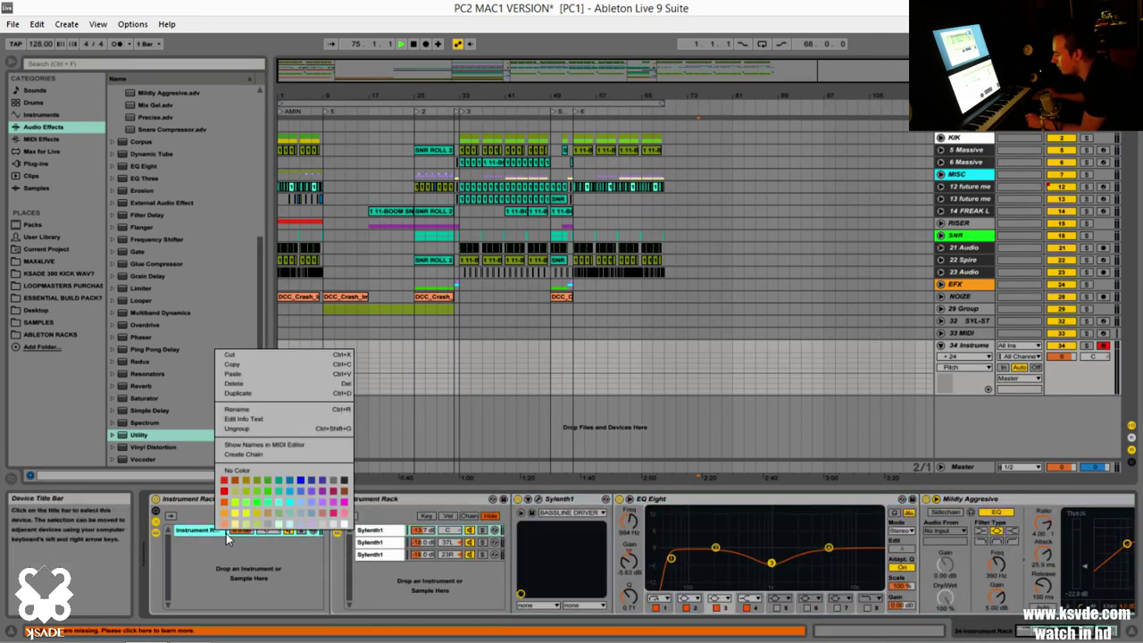
click(327, 529)
click(197, 534)
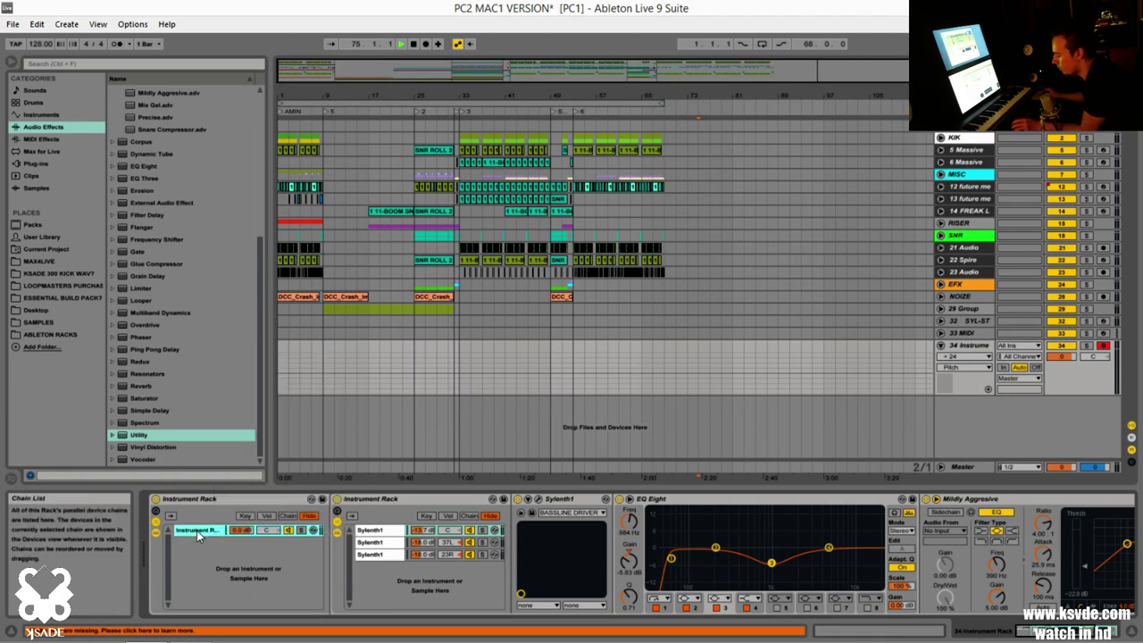
key(ctrl+r)
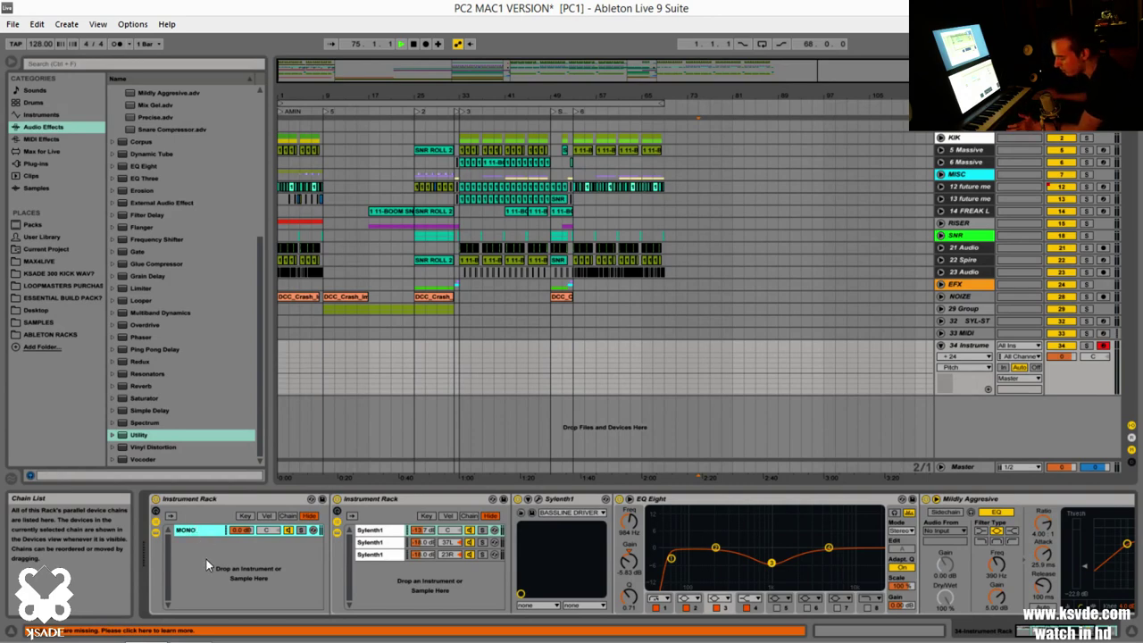
click(967, 322)
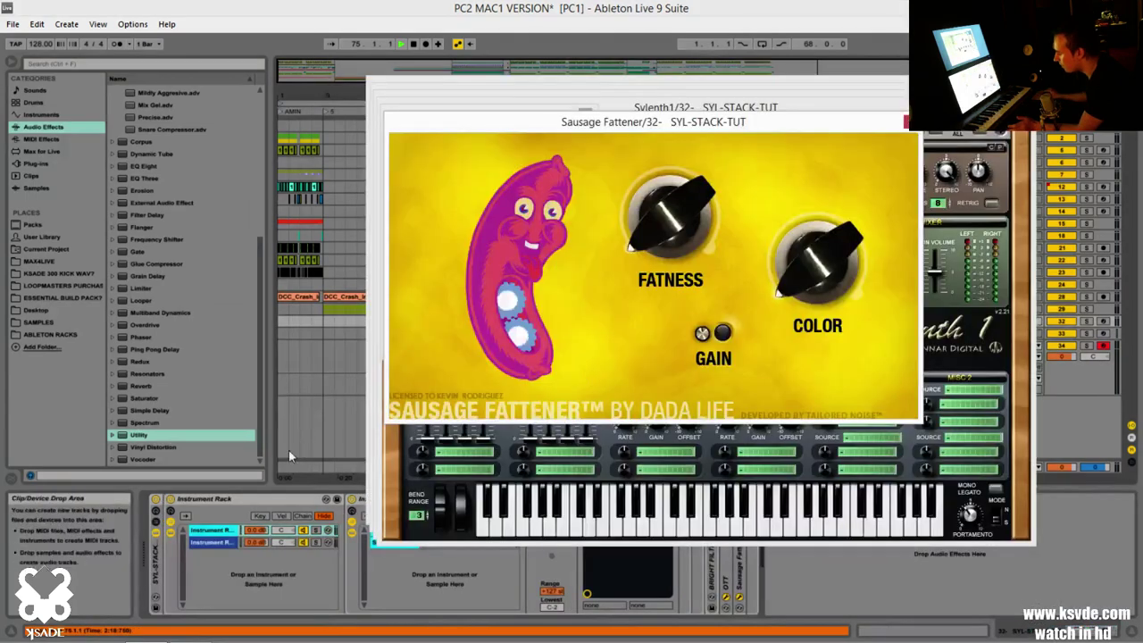
key(ctrl+alt+p)
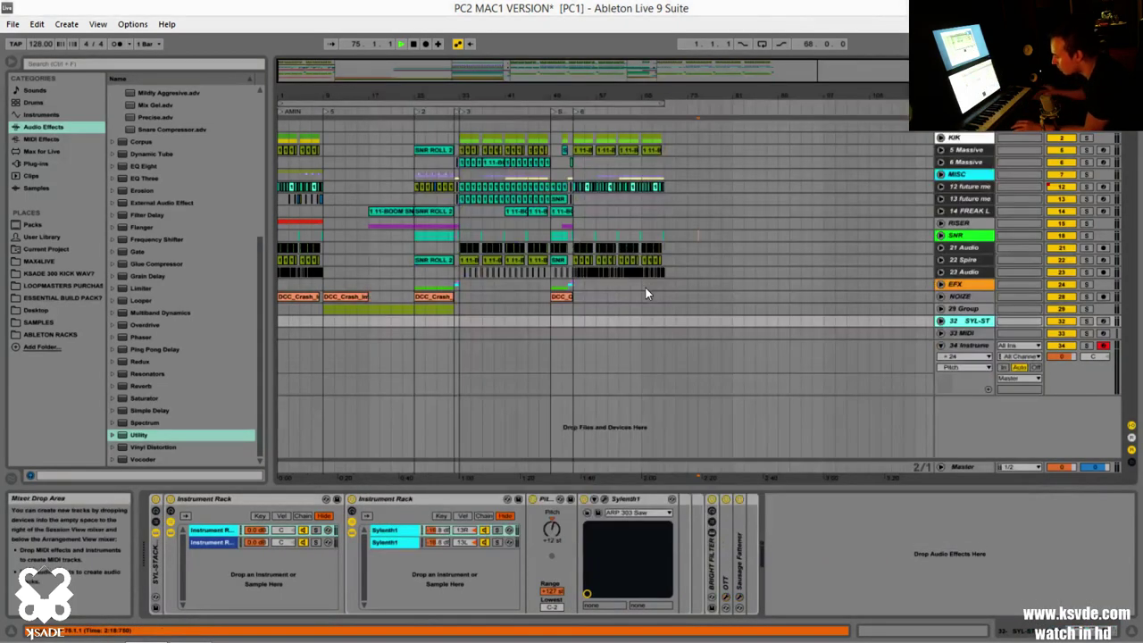
click(218, 532)
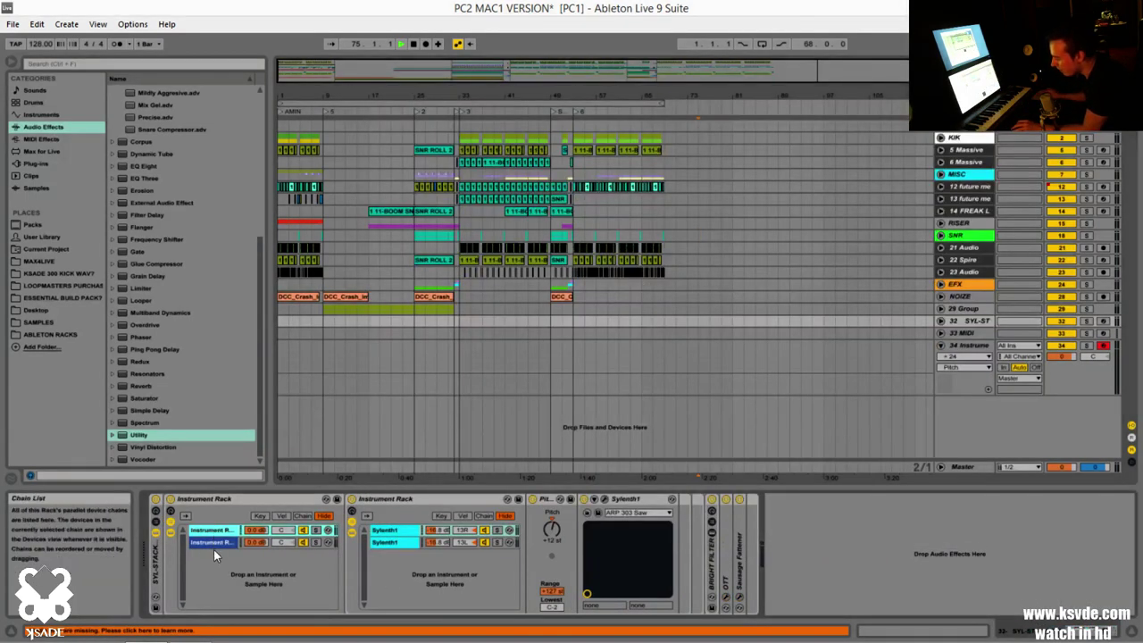
click(418, 497)
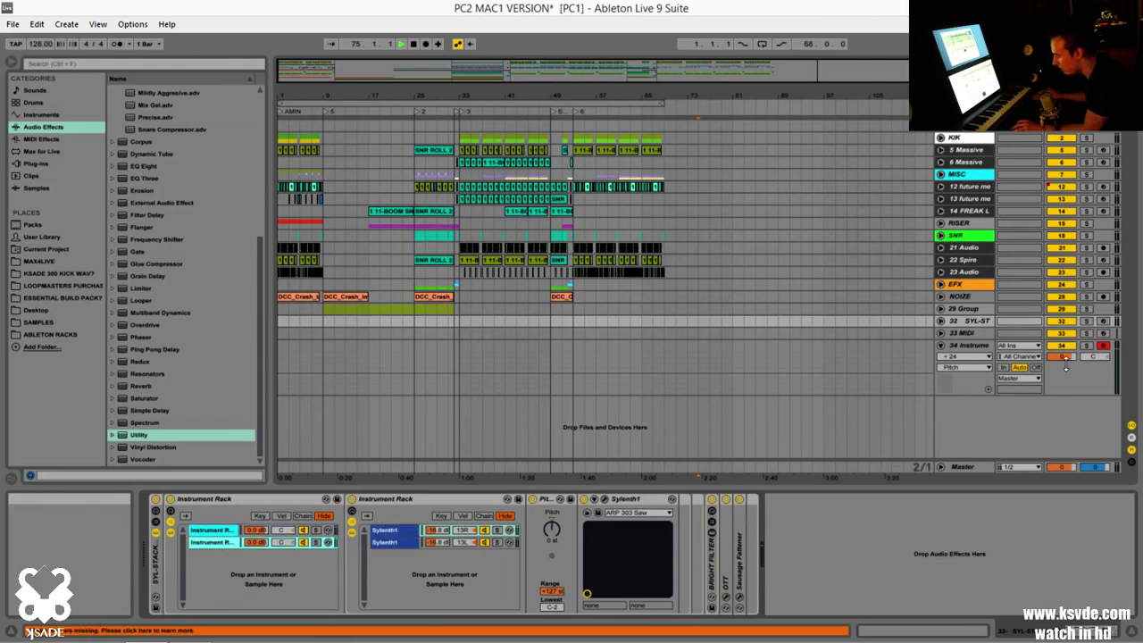
click(973, 346)
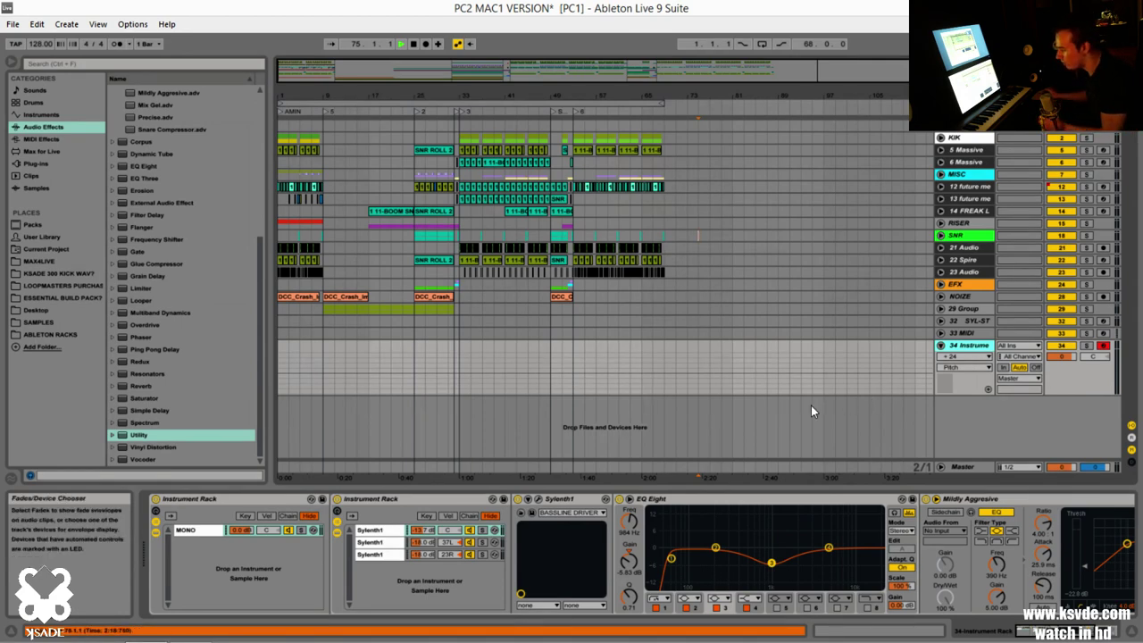
click(219, 551)
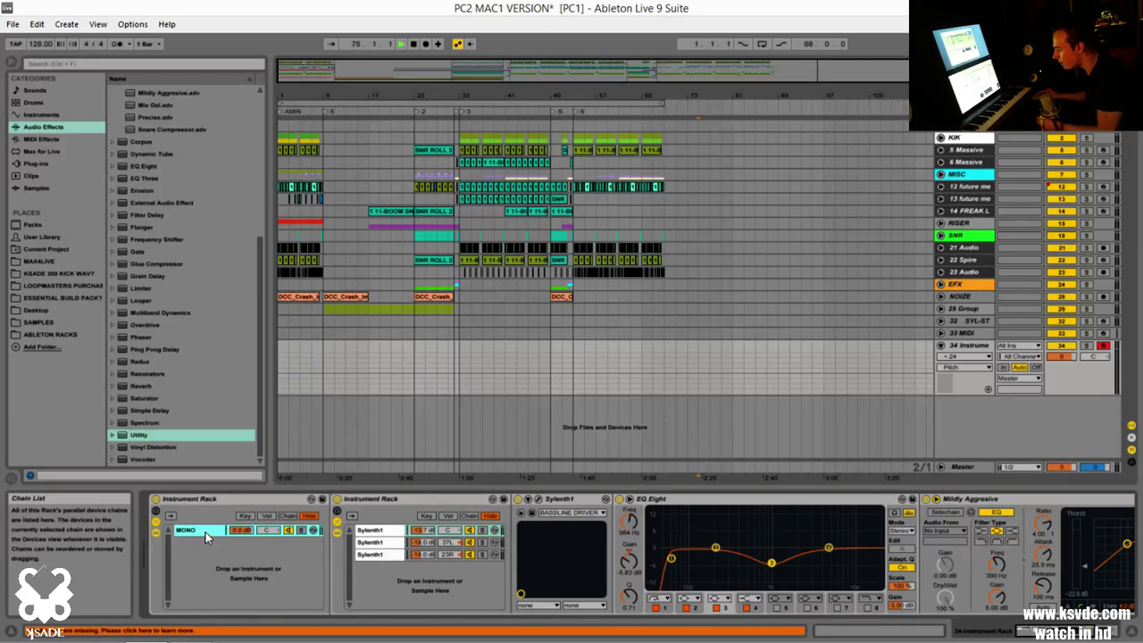
- Select the MONO chain in the outer Instrument Rack and duplicate it with Ctrl+D
click(206, 536)
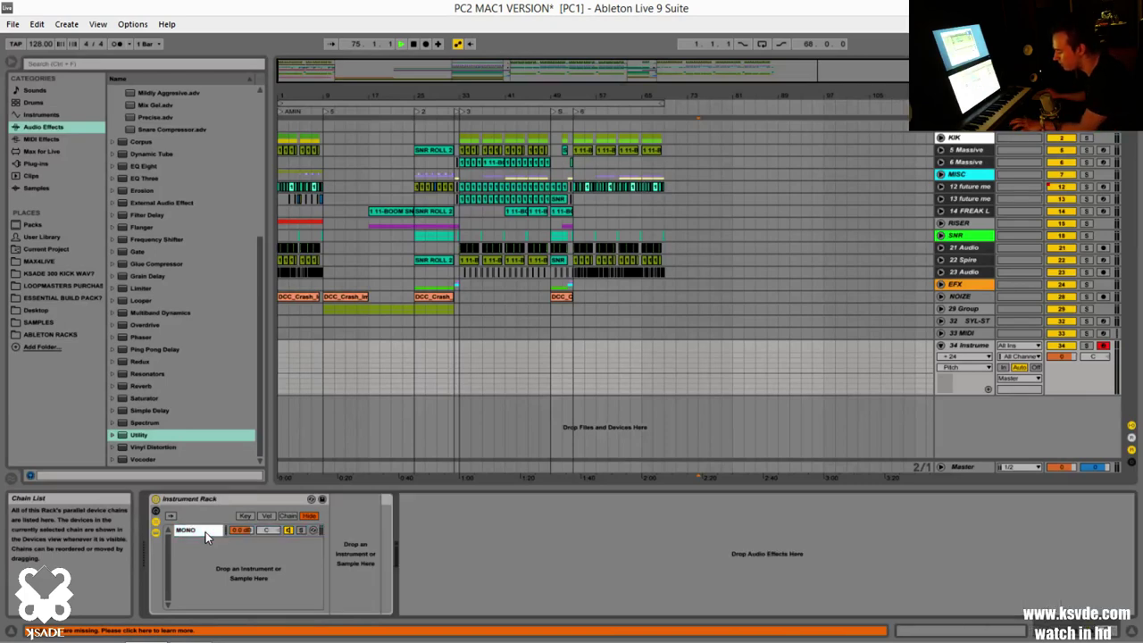
click(205, 535)
click(205, 535)
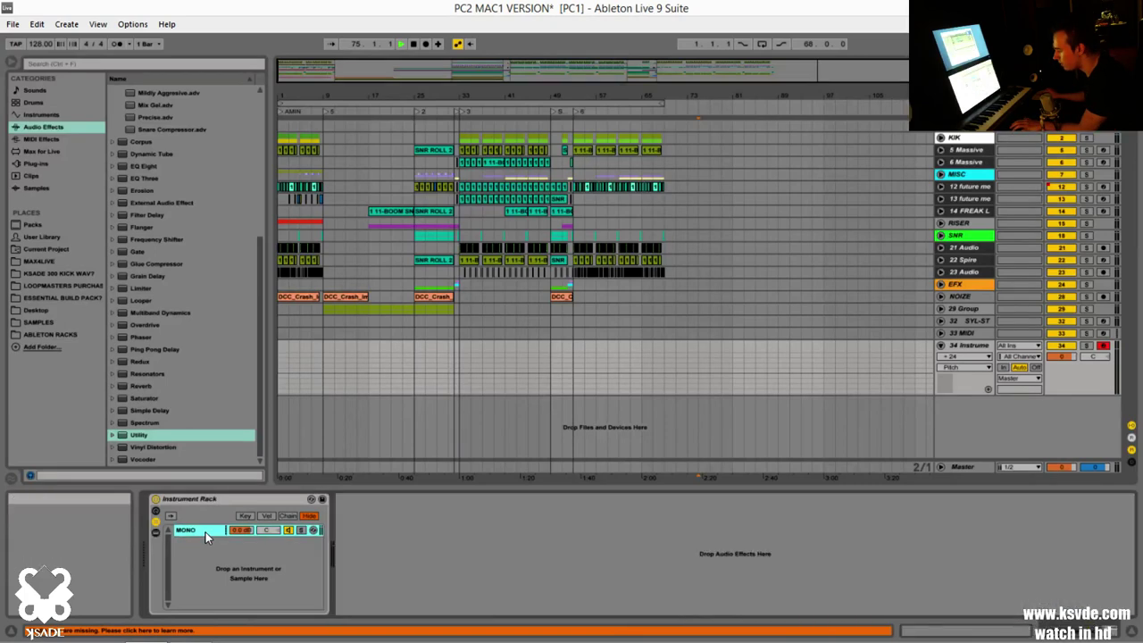
click(205, 535)
click(205, 536)
click(205, 530)
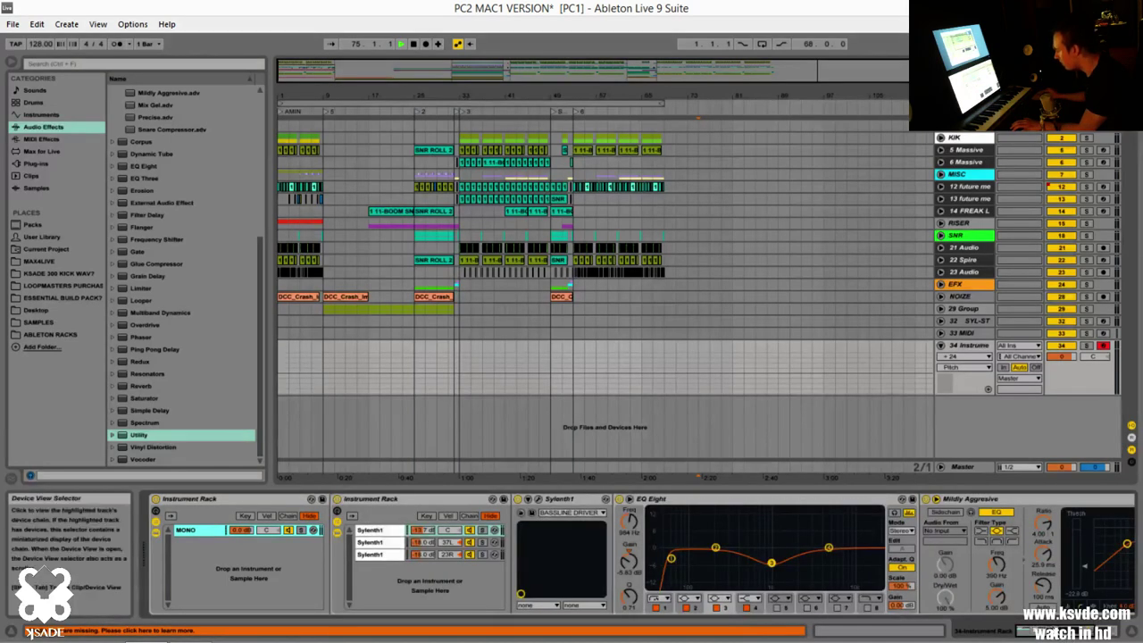
click(983, 633)
click(973, 634)
click(188, 534)
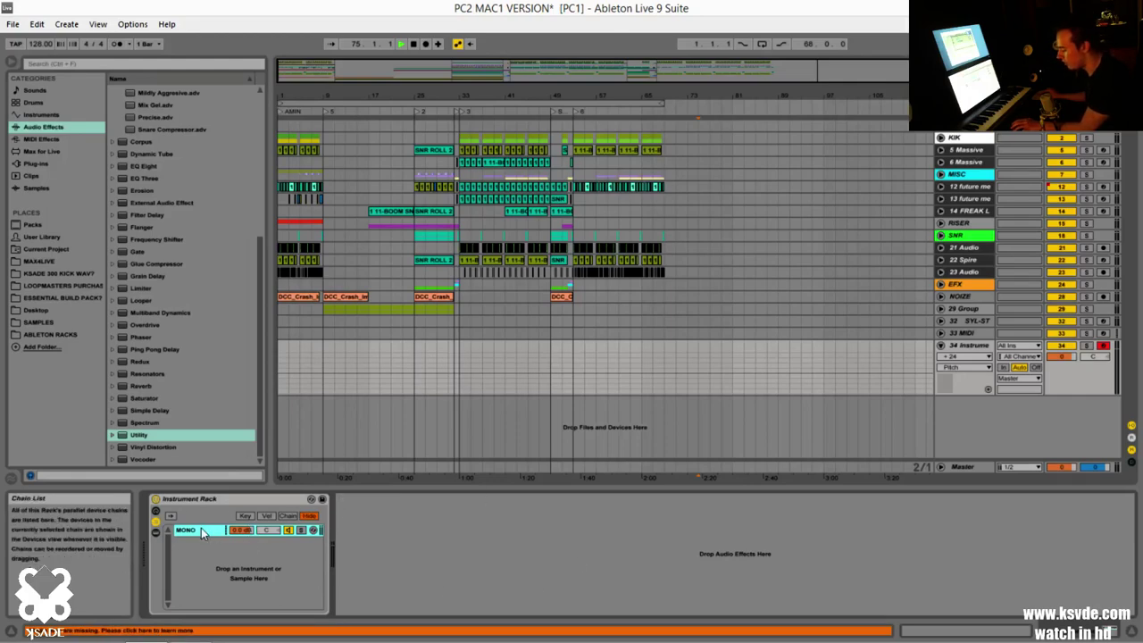
key(ctrl+d)
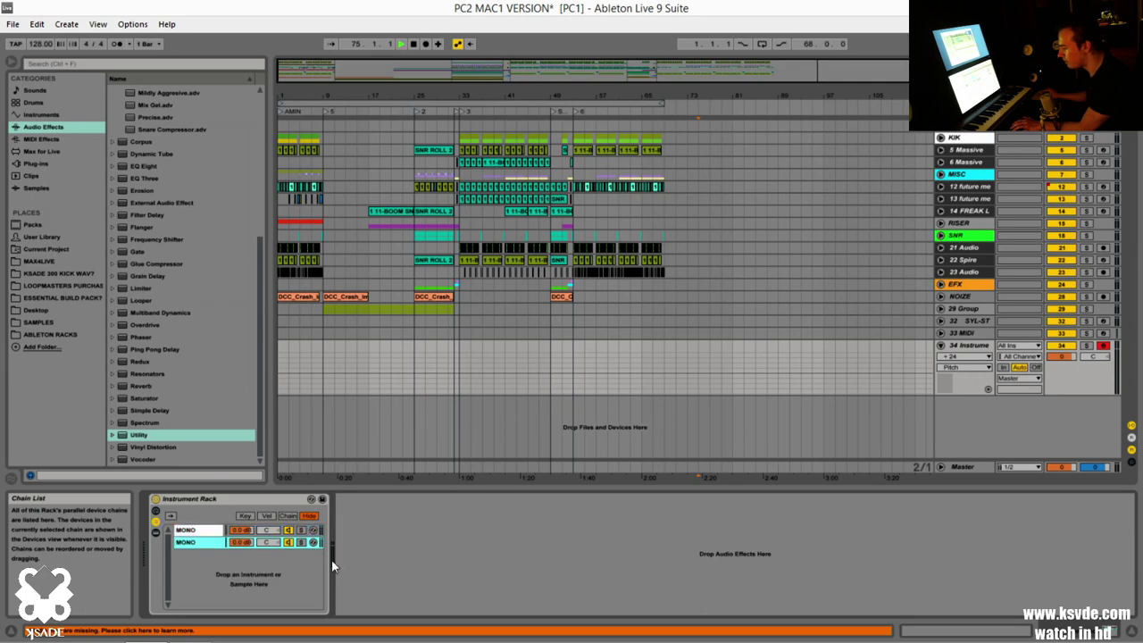
- Colour the second MONO chain and its first nested Sylenth1 chain purple
right_click(205, 541)
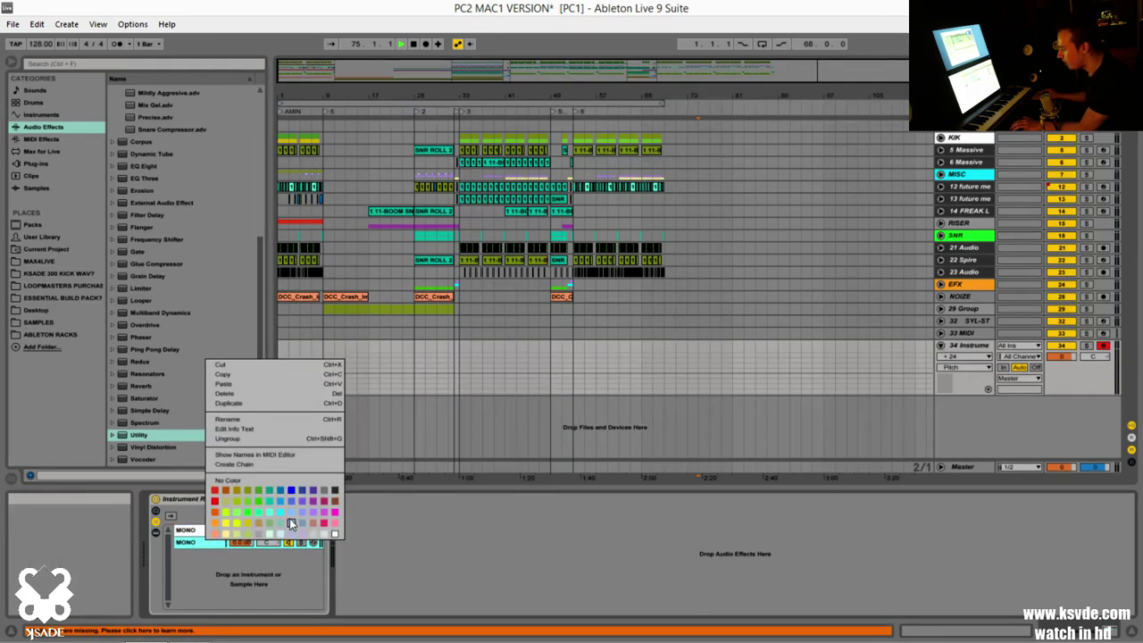
click(319, 491)
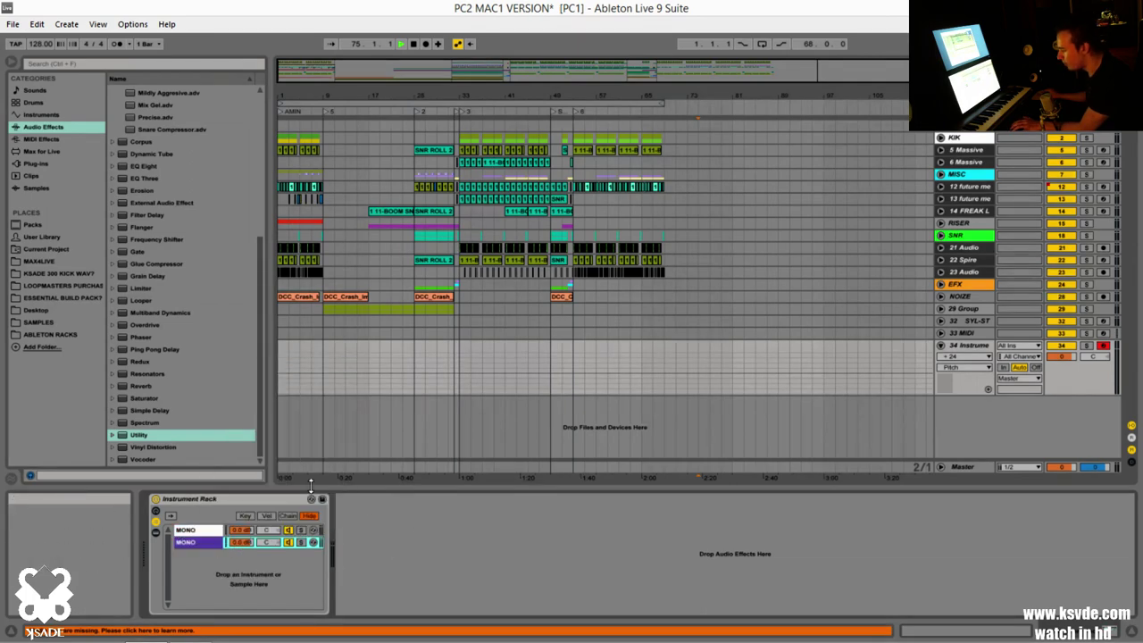
click(204, 541)
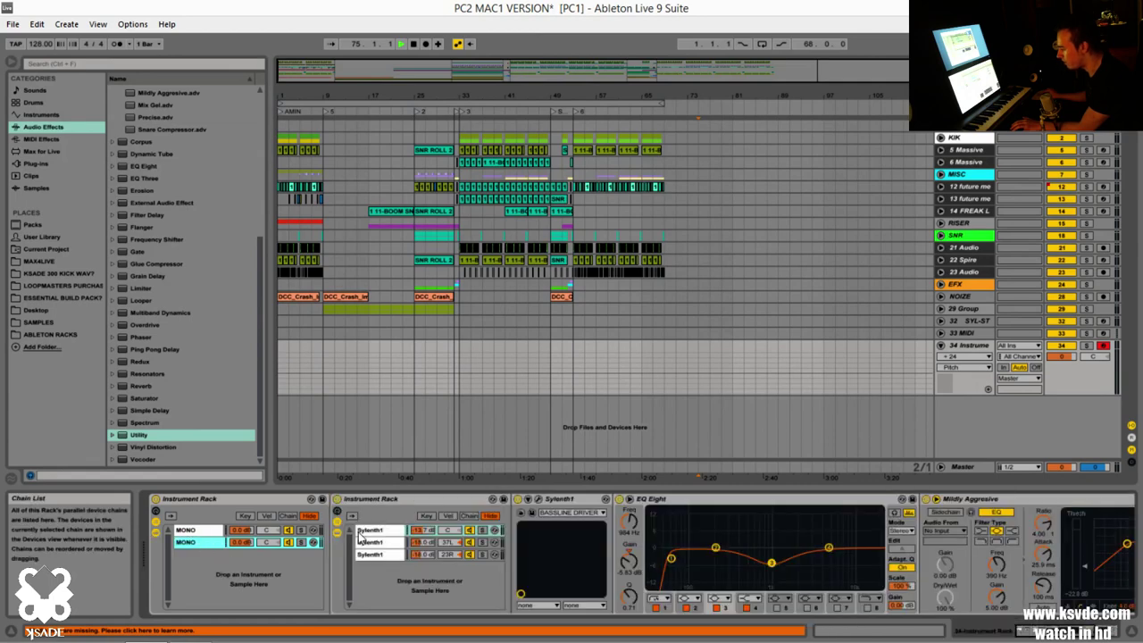
right_click(384, 542)
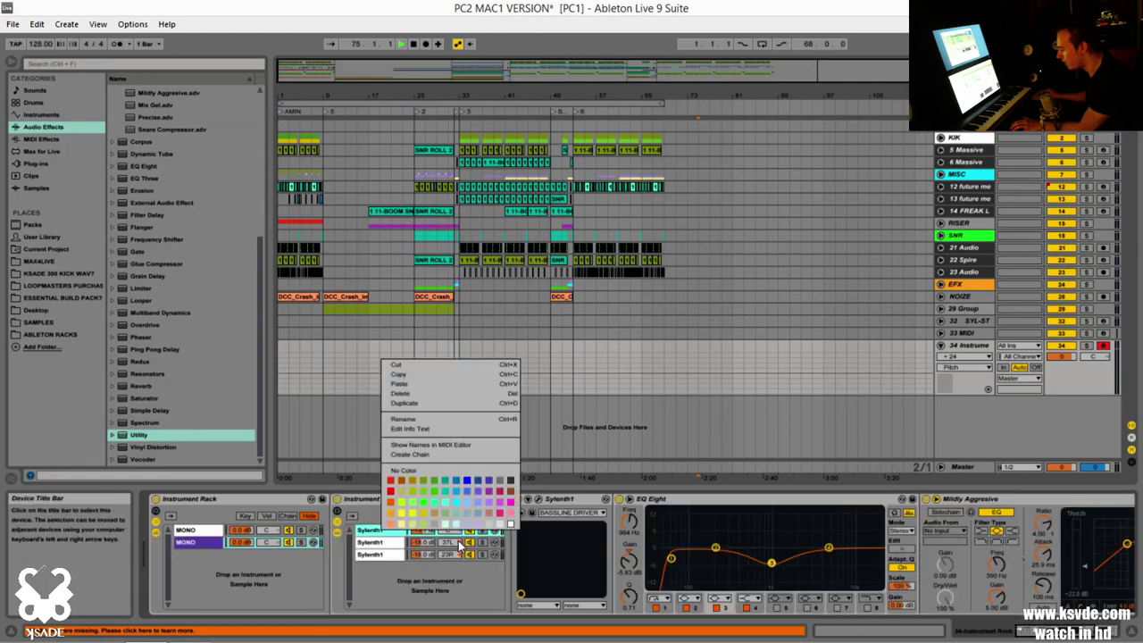
click(488, 498)
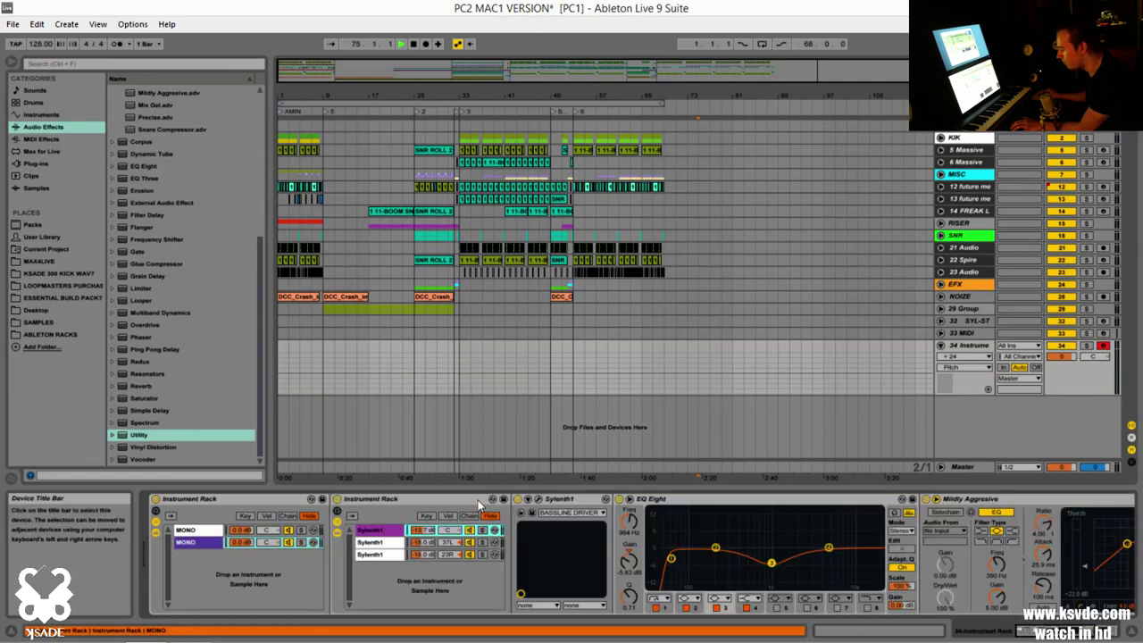
- Turn off Mono Legato in the first chain's Sylenth1 and set that chain's volume to -17 dB
click(537, 499)
click(876, 539)
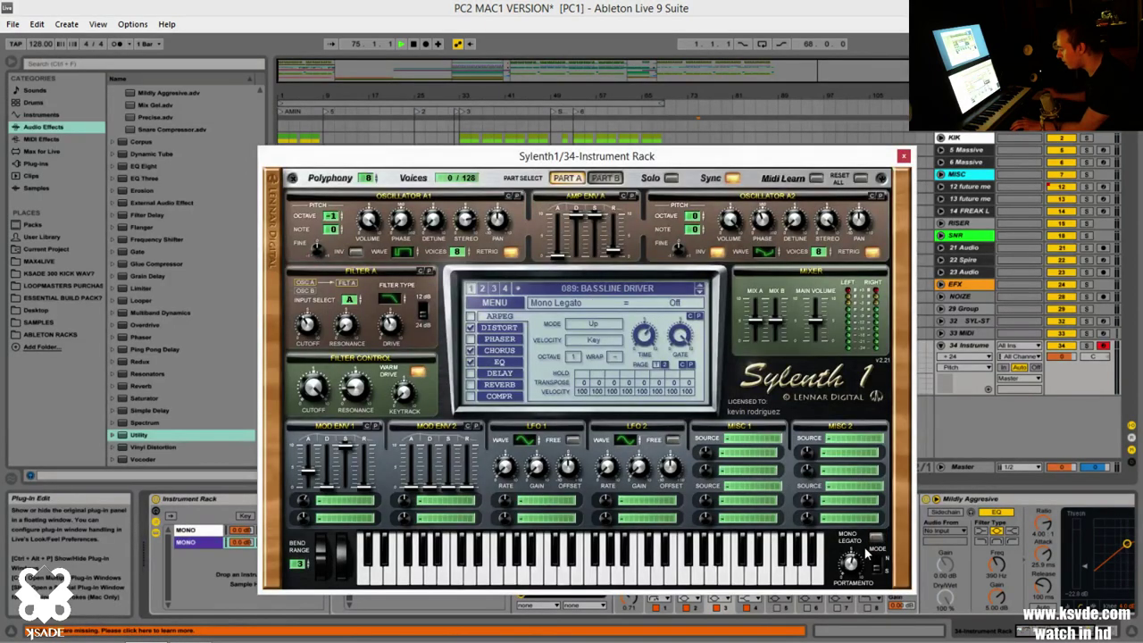
click(854, 568)
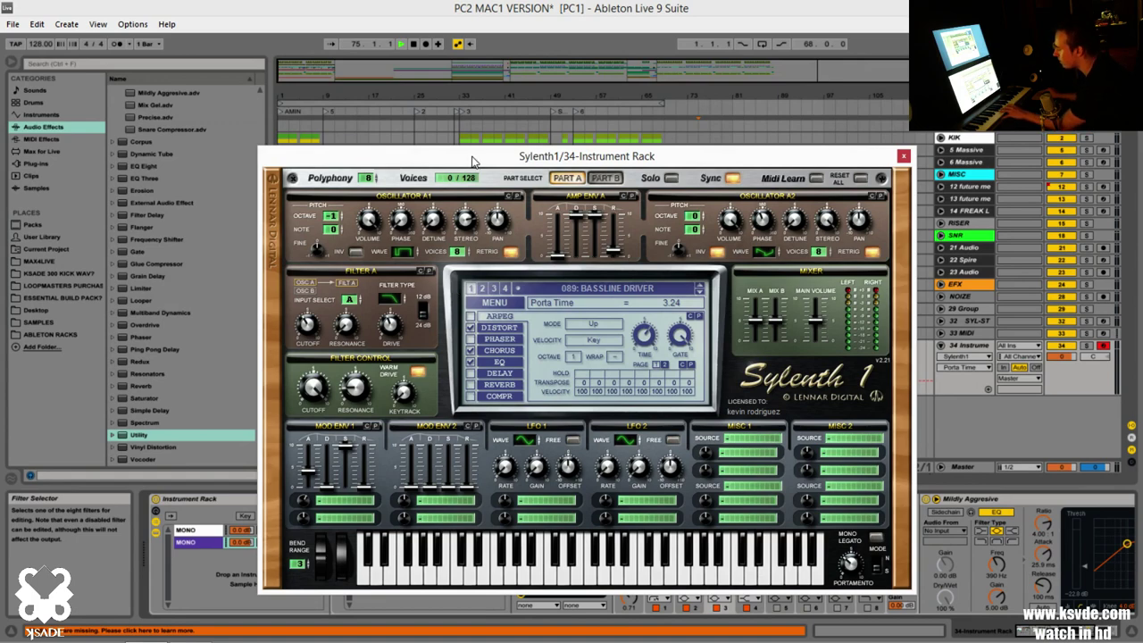
drag(473, 161, 665, 137)
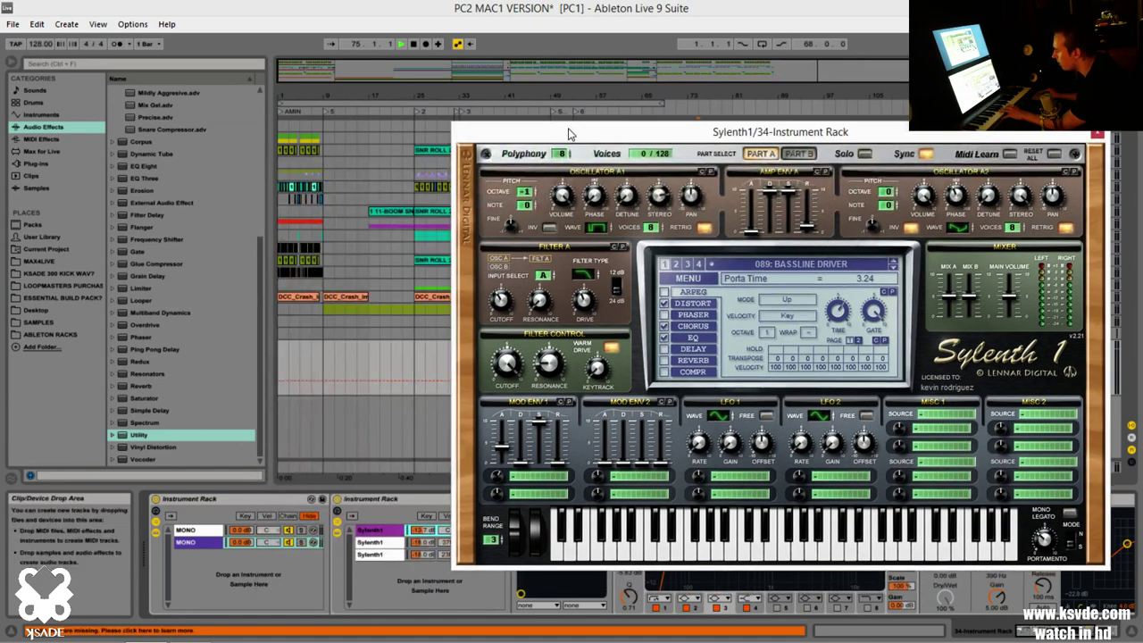
drag(569, 134, 513, 72)
click(482, 530)
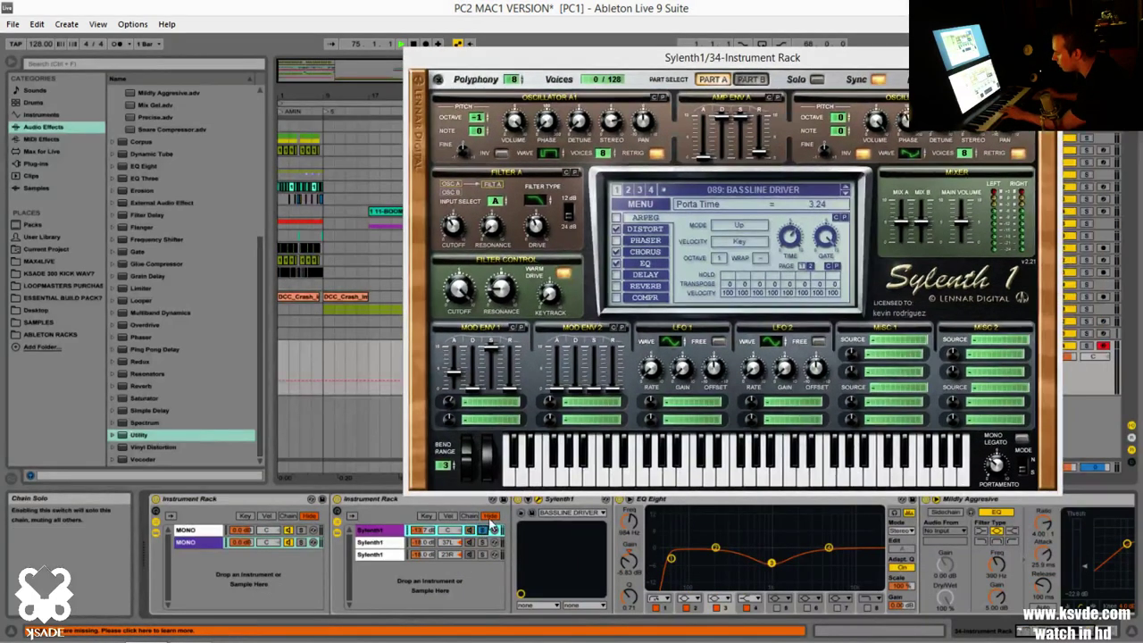
drag(744, 52, 513, 46)
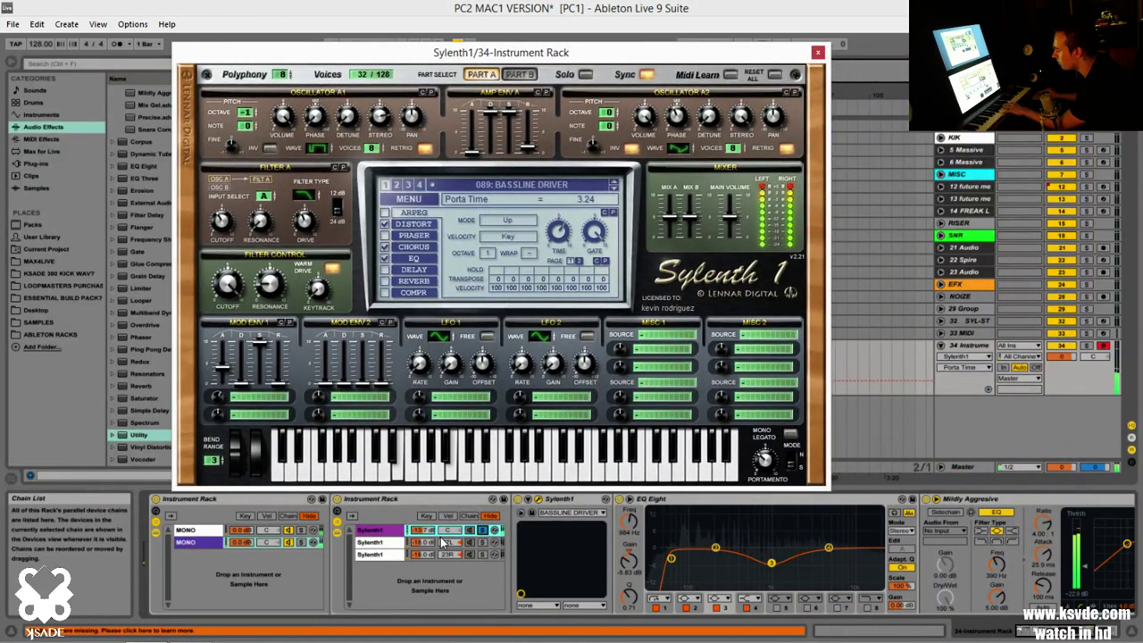
drag(422, 529, 422, 538)
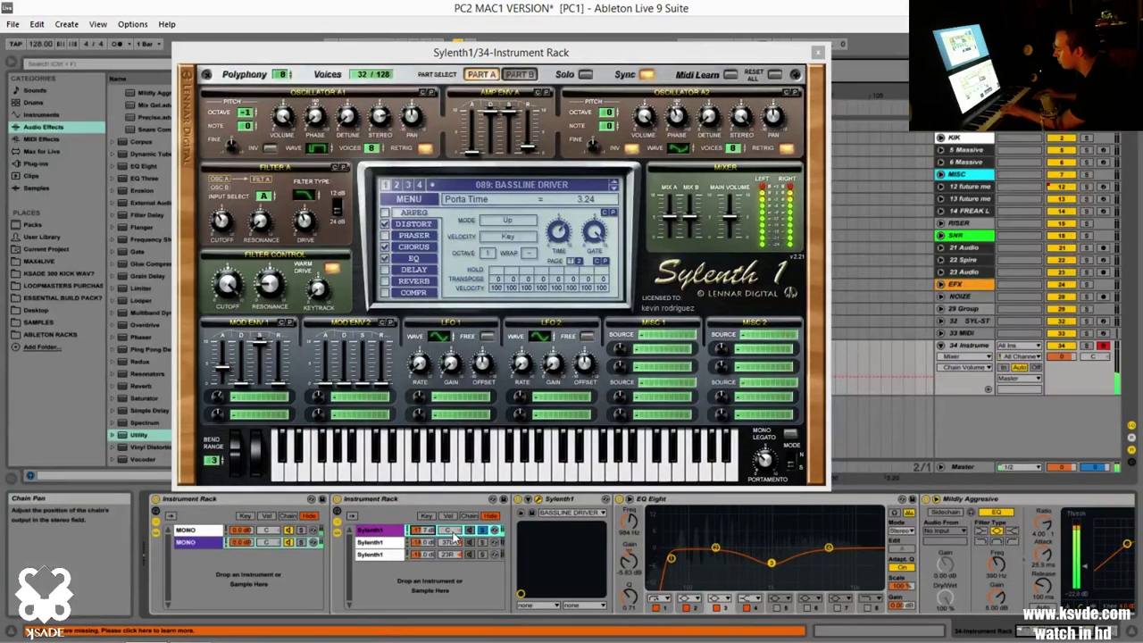
- Colour the second Sylenth1 chain purple and close the synth window
click(479, 546)
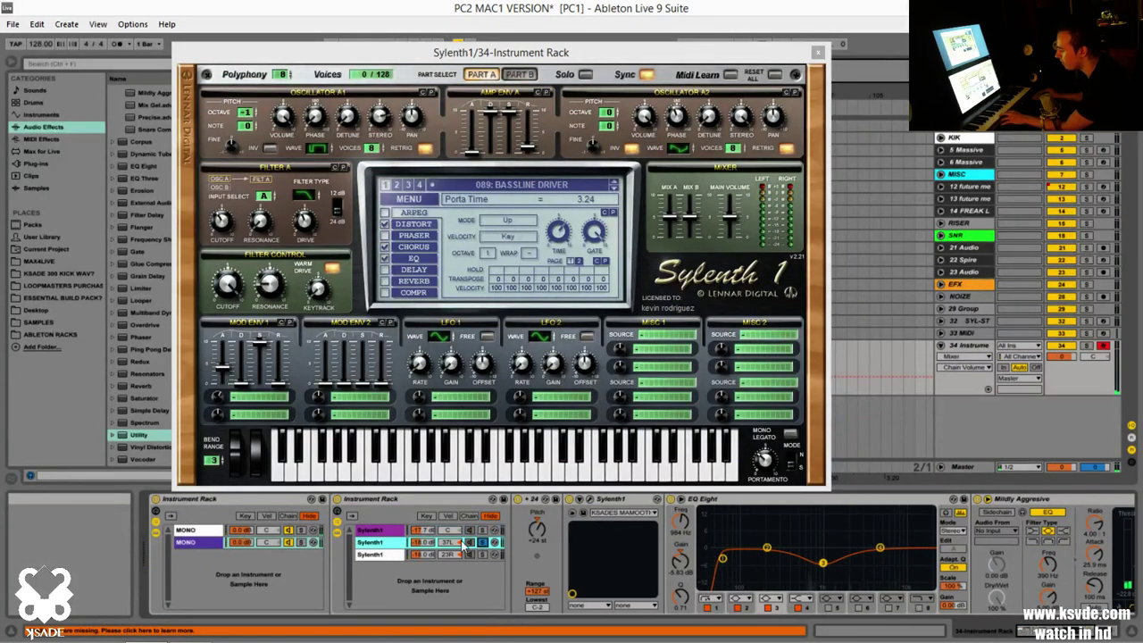
right_click(394, 546)
click(379, 549)
right_click(382, 548)
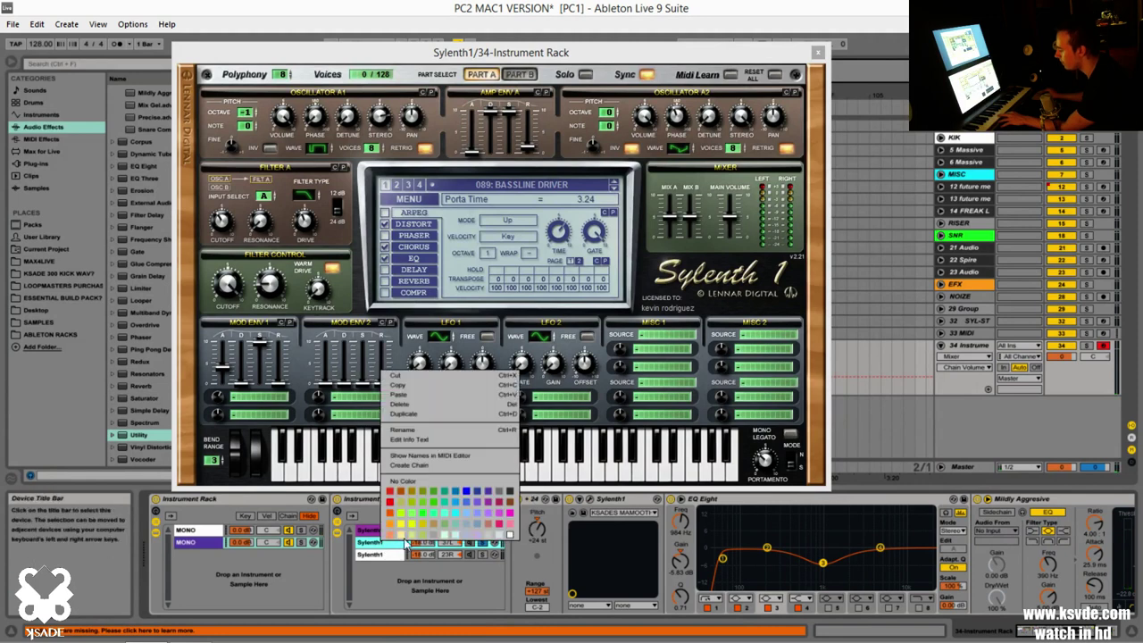
click(491, 506)
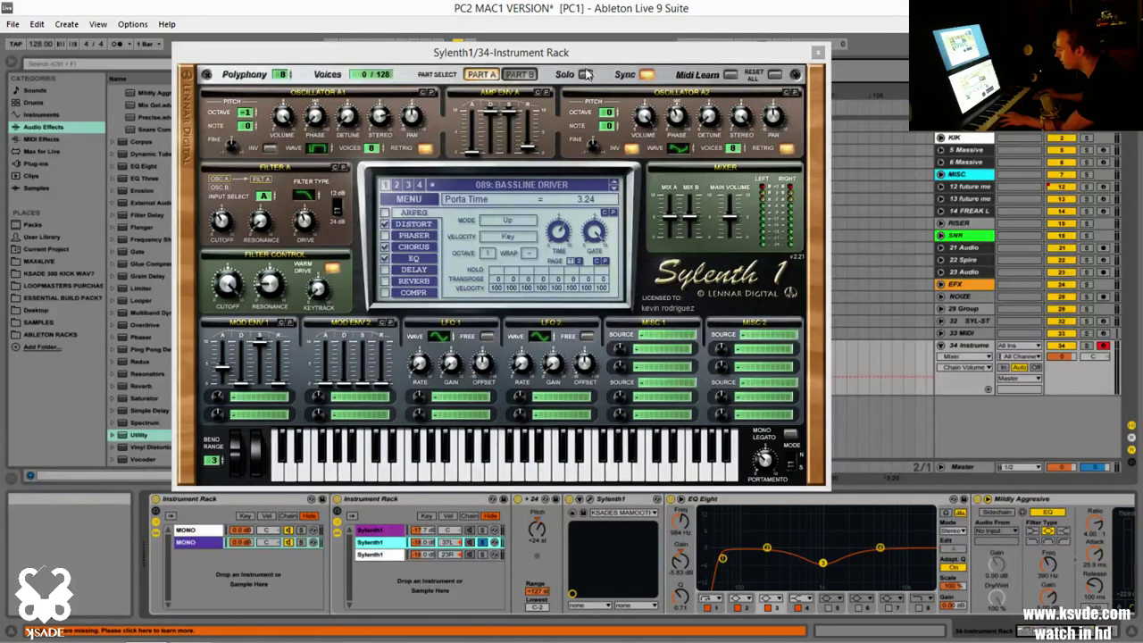
click(817, 52)
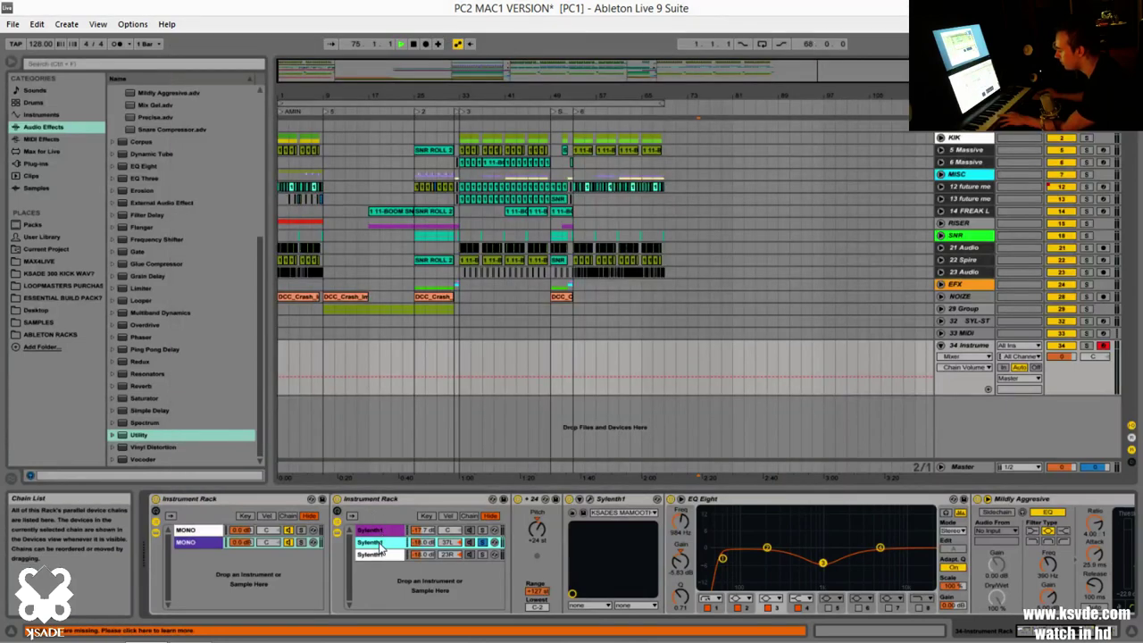
- Turn off Mono Legato in the second chain's Sylenth1 and raise portamento to 5.14
click(589, 499)
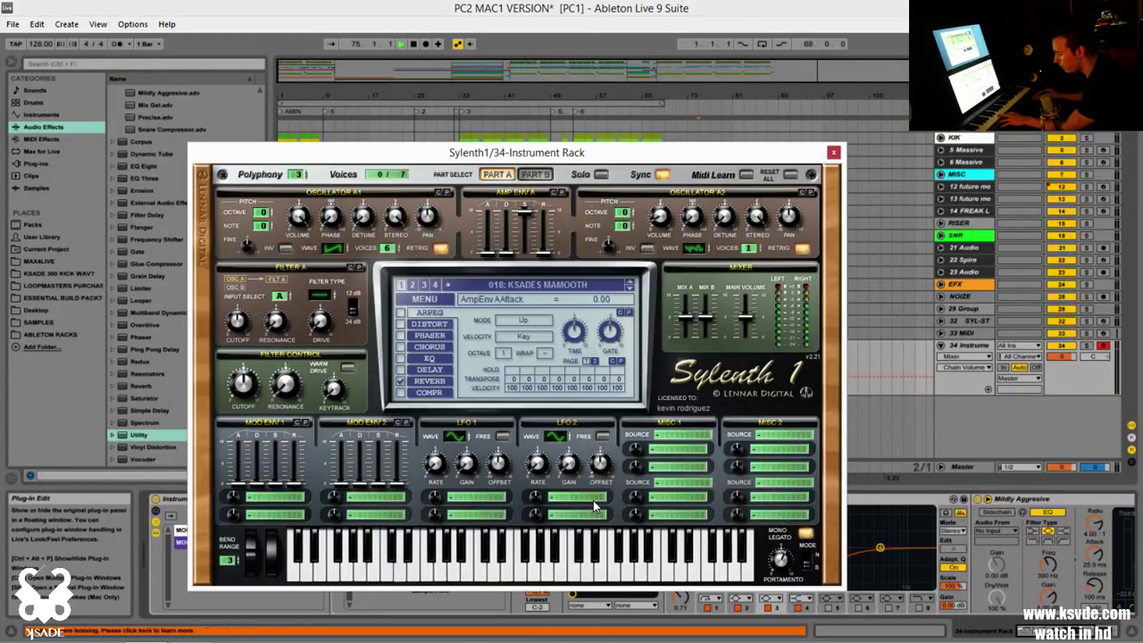
click(806, 534)
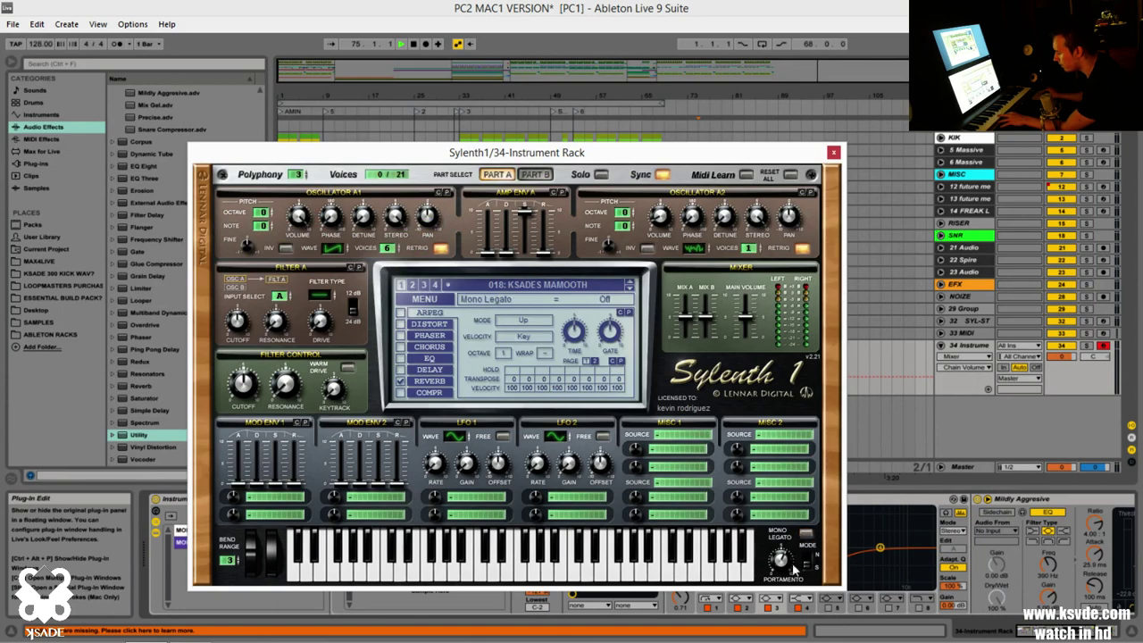
drag(802, 561, 803, 555)
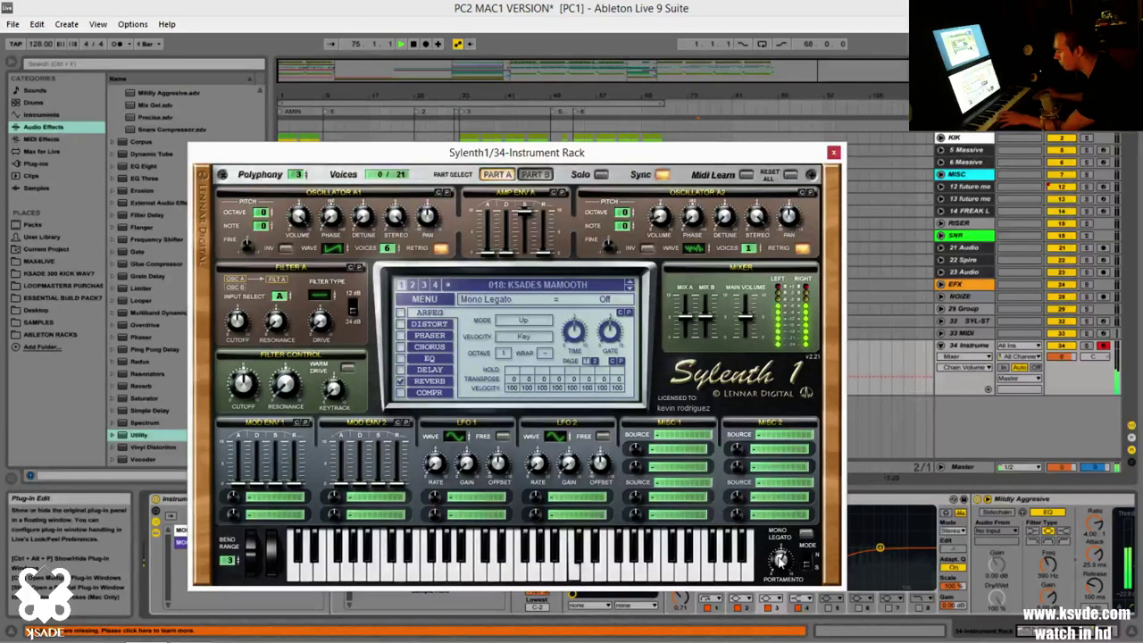
click(833, 151)
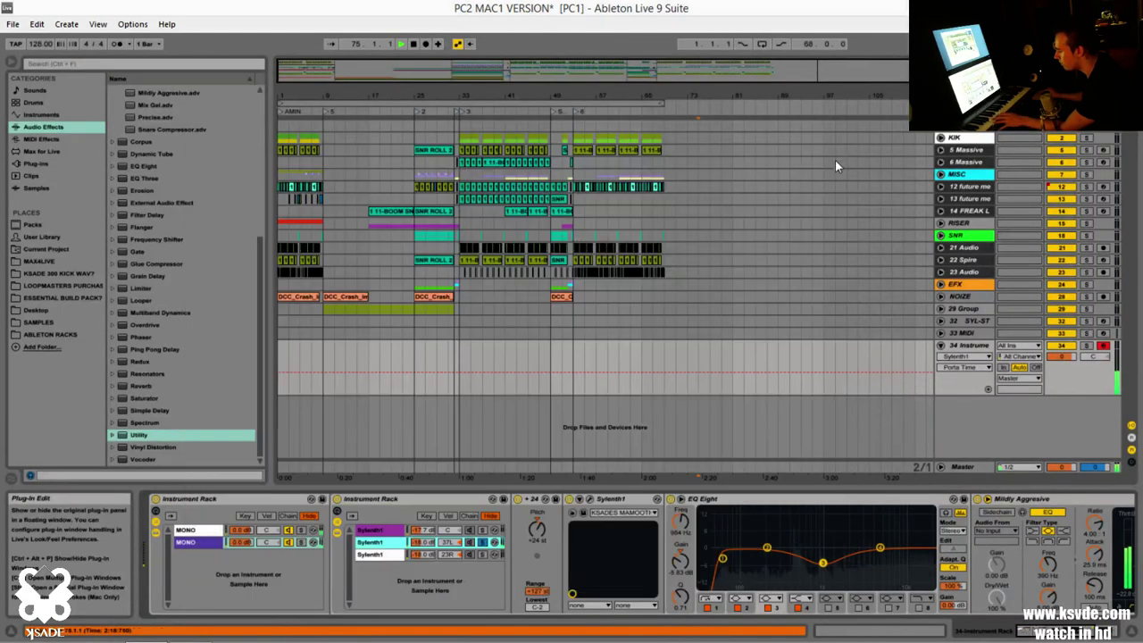
- Colour the third Sylenth1 chain purple
right_click(361, 556)
click(471, 506)
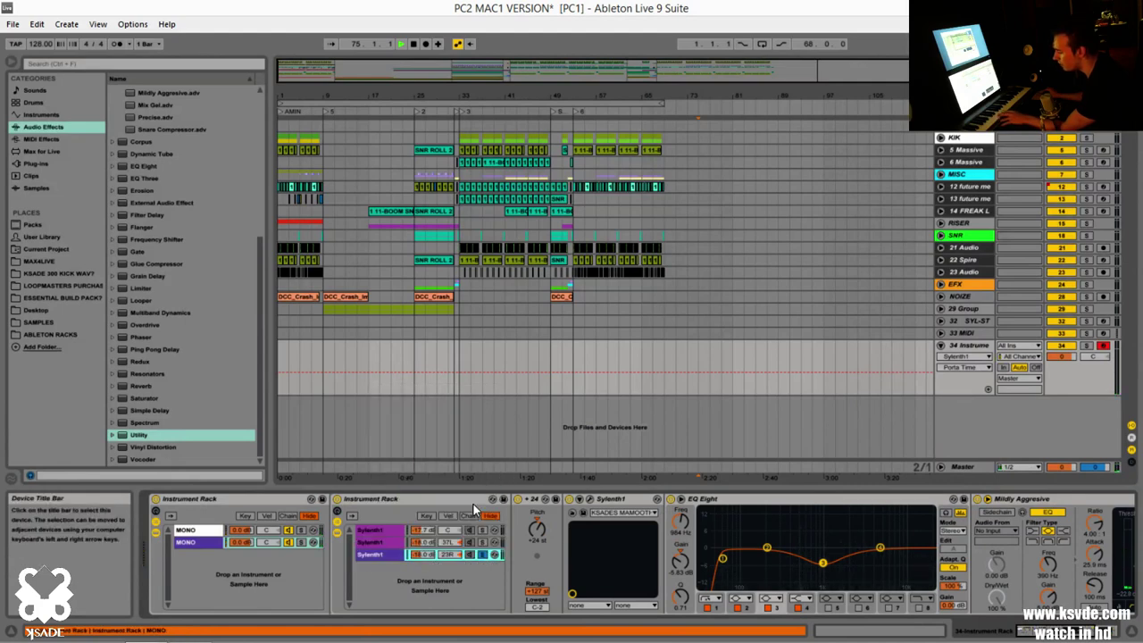
right_click(381, 557)
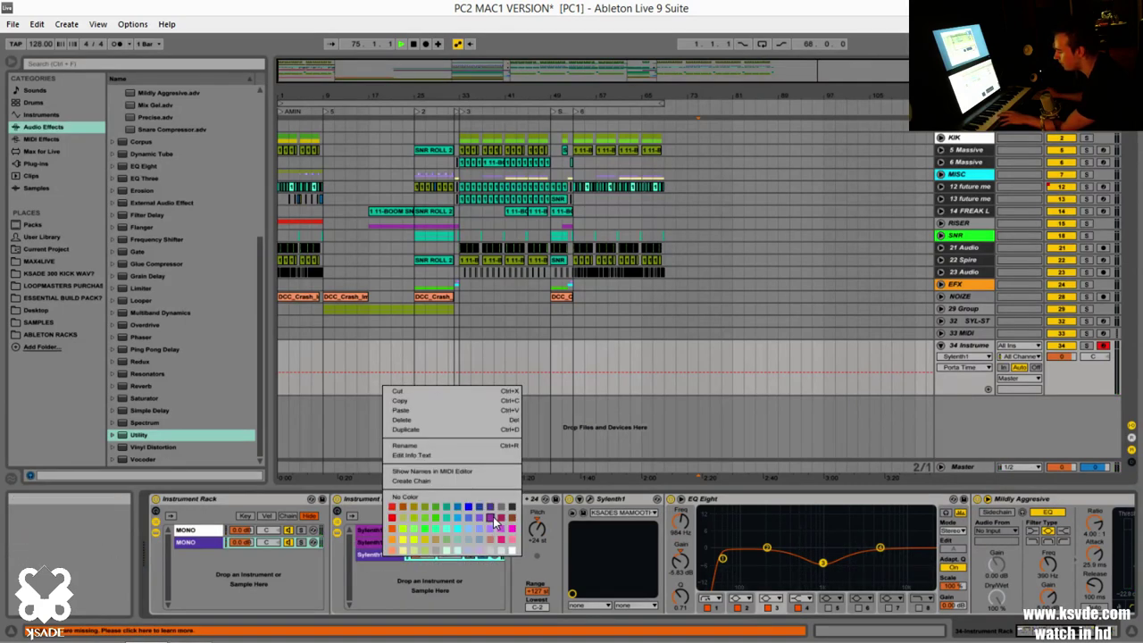
click(489, 541)
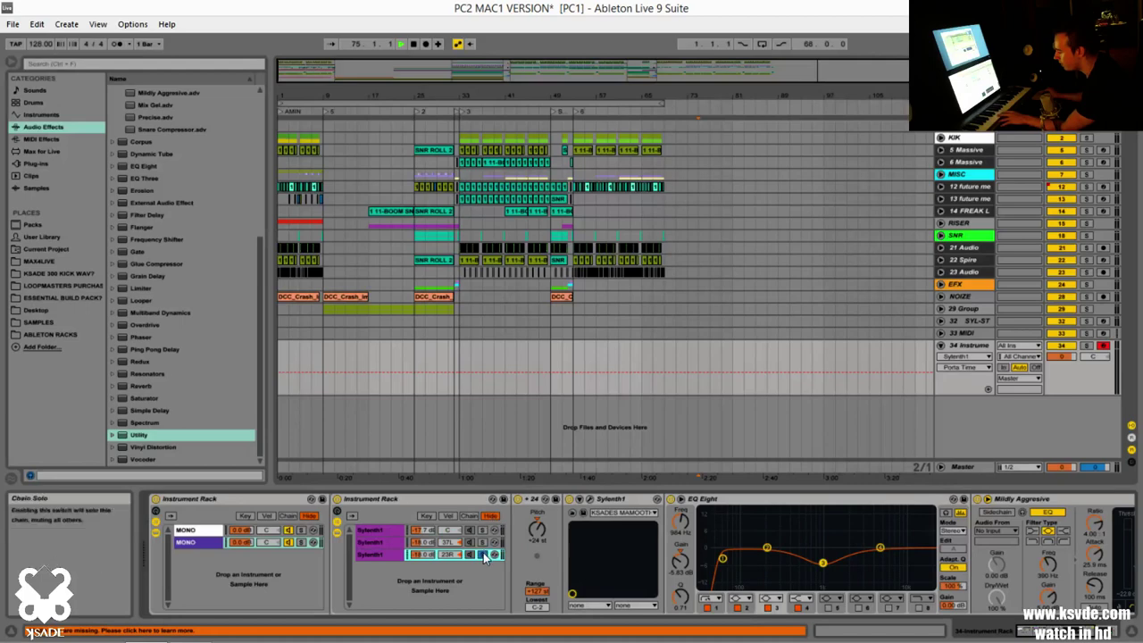
- Turn off Mono Legato in the third chain's Sylenth1 and set portamento to 5.19
click(589, 498)
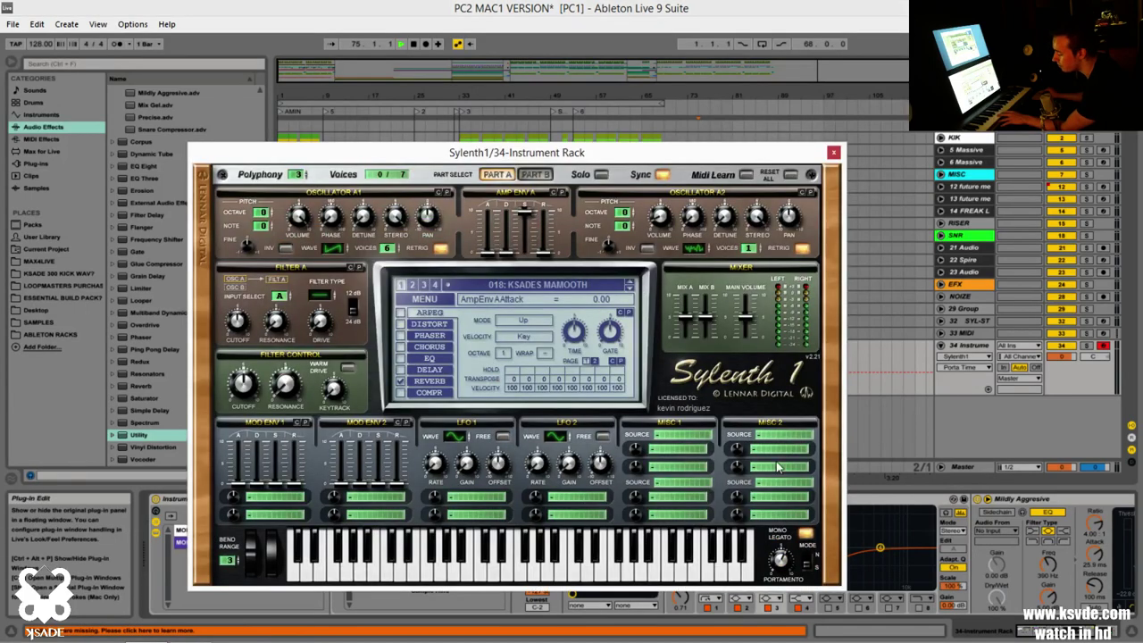
click(806, 533)
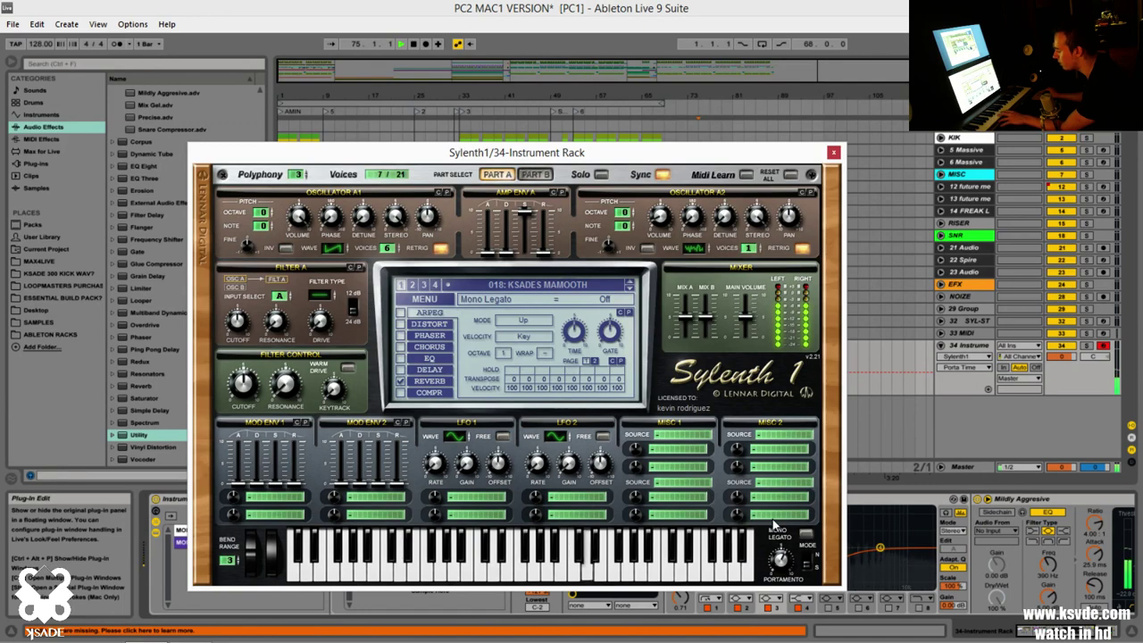
click(779, 561)
drag(779, 579, 780, 585)
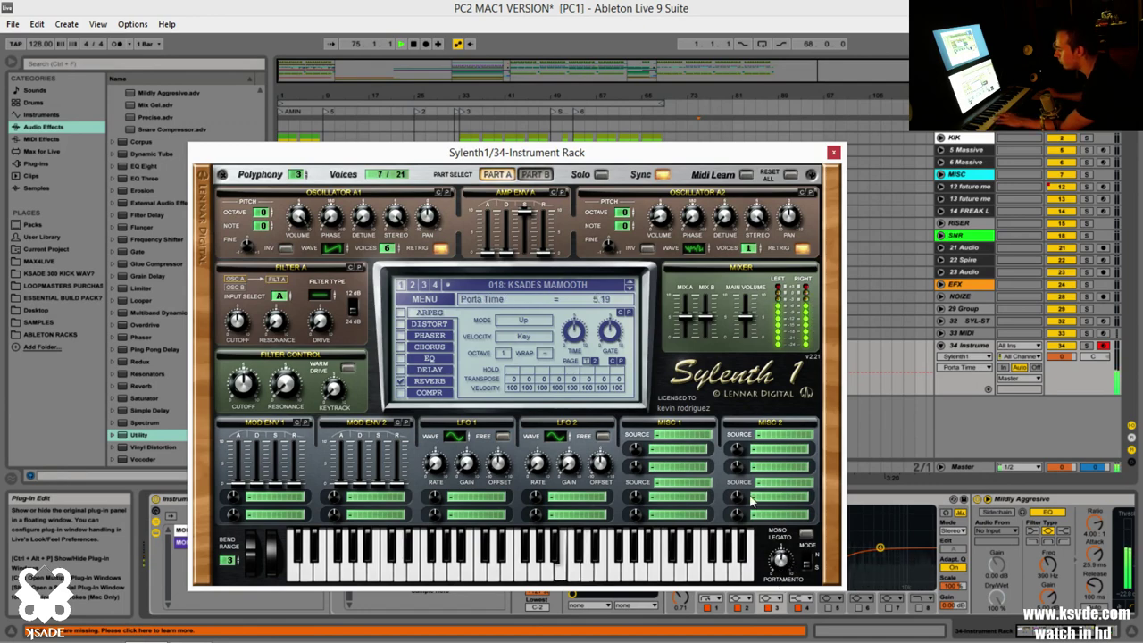
click(833, 154)
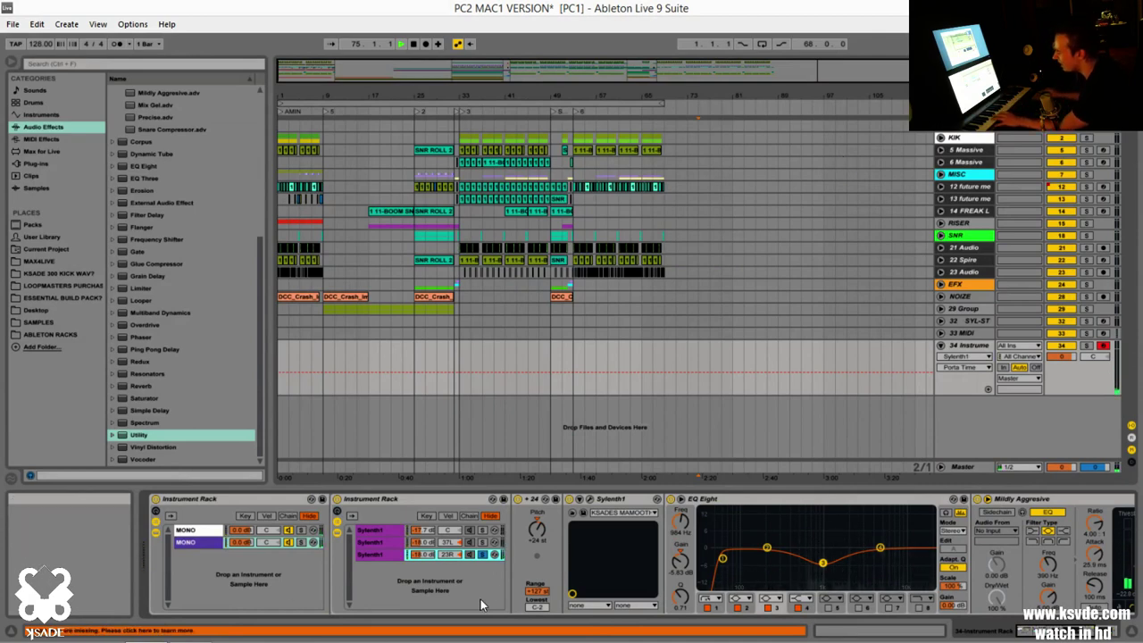
click(580, 501)
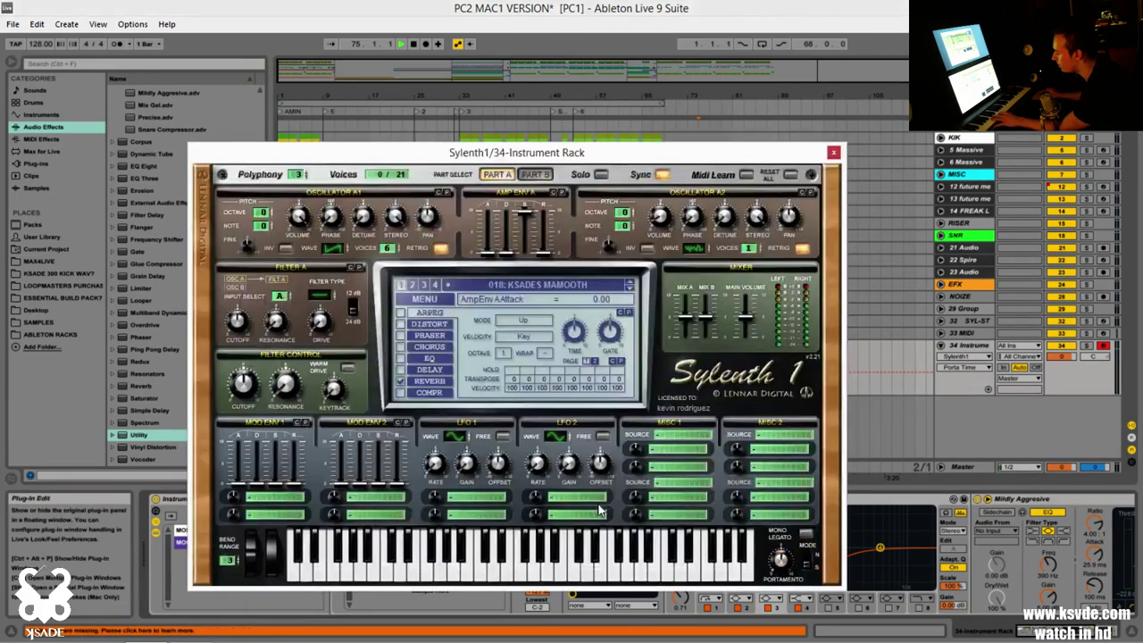
- Load the 047: WHITE SUPERSAWZZ preset into this Sylenth1 and close its window
click(553, 290)
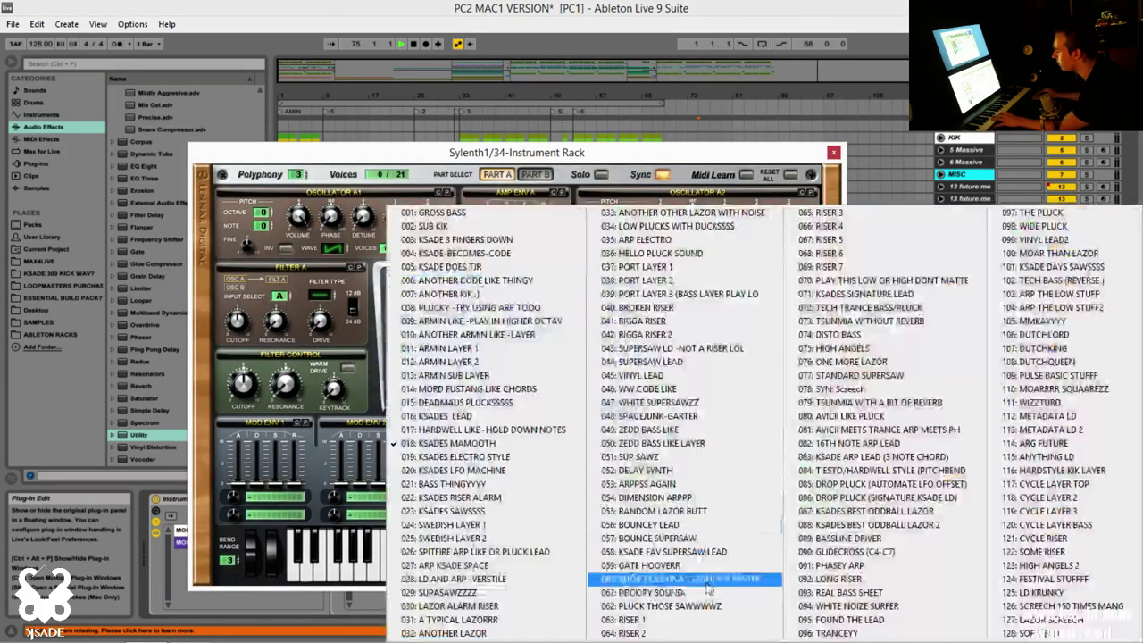
click(712, 403)
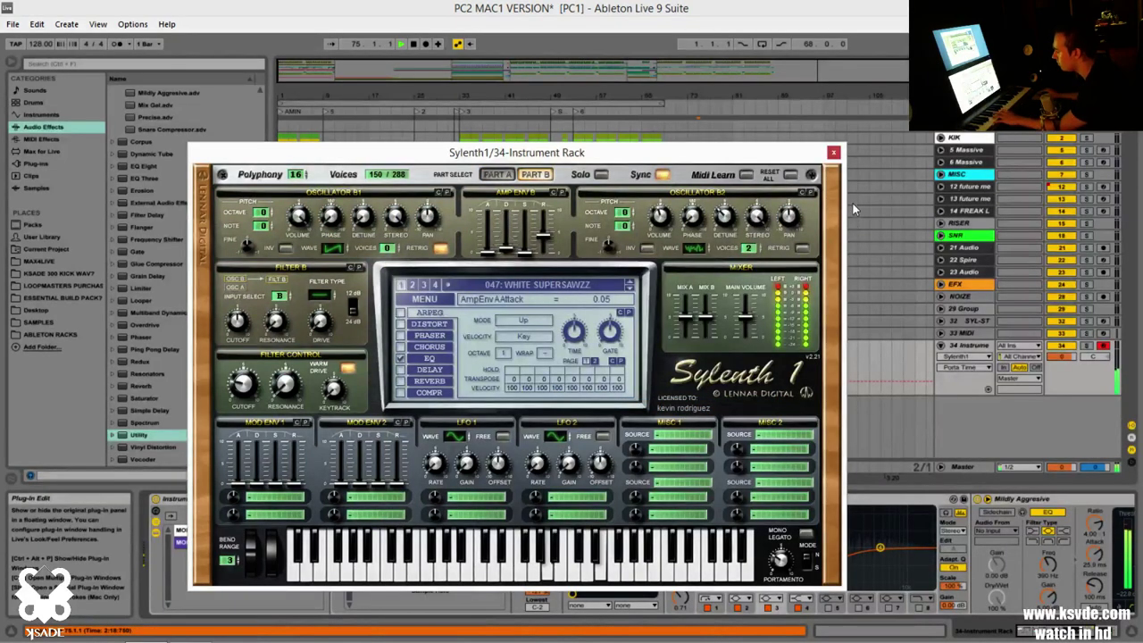
click(833, 152)
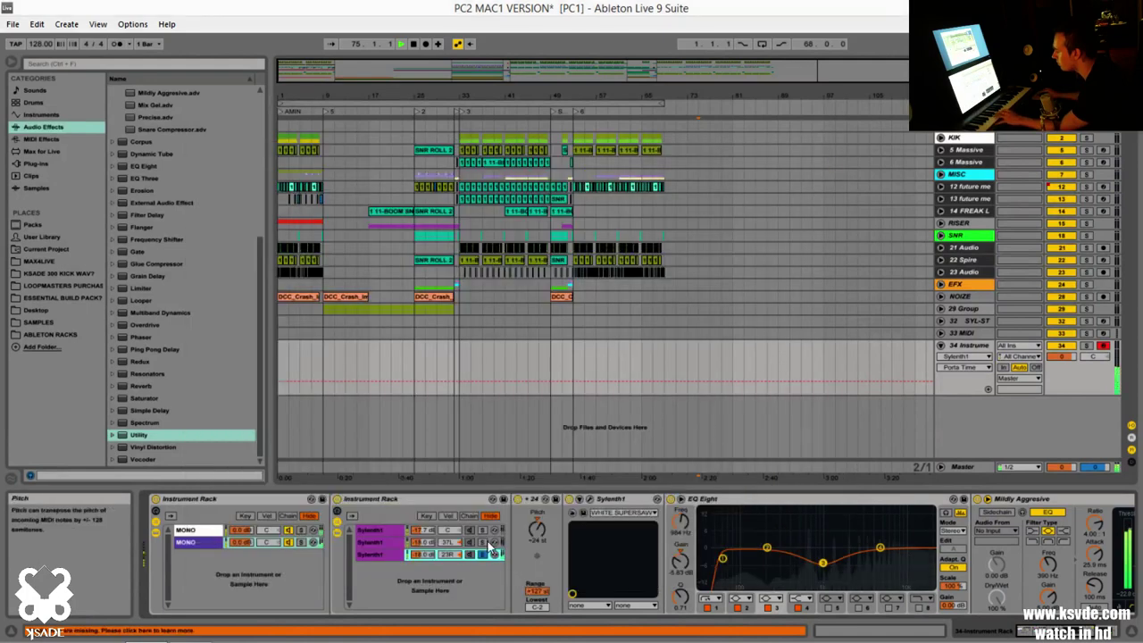
- On the second chain's Sylenth1, try 101: KSADE DAYS SAWSSSS, then load 044: SUPERSAW LEAD
click(425, 542)
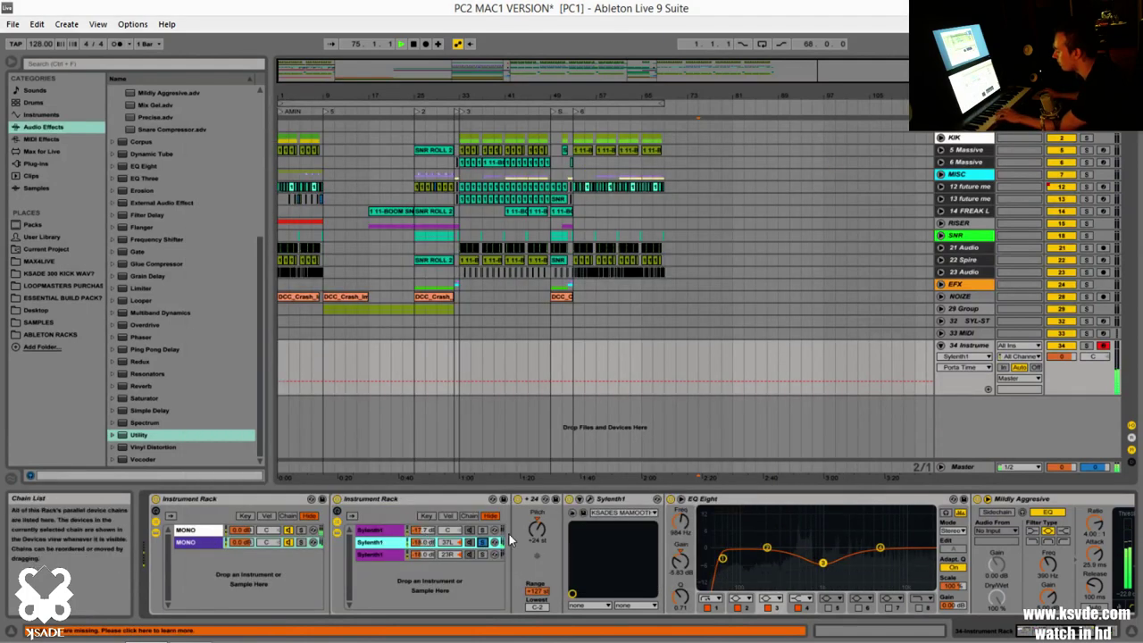
click(590, 499)
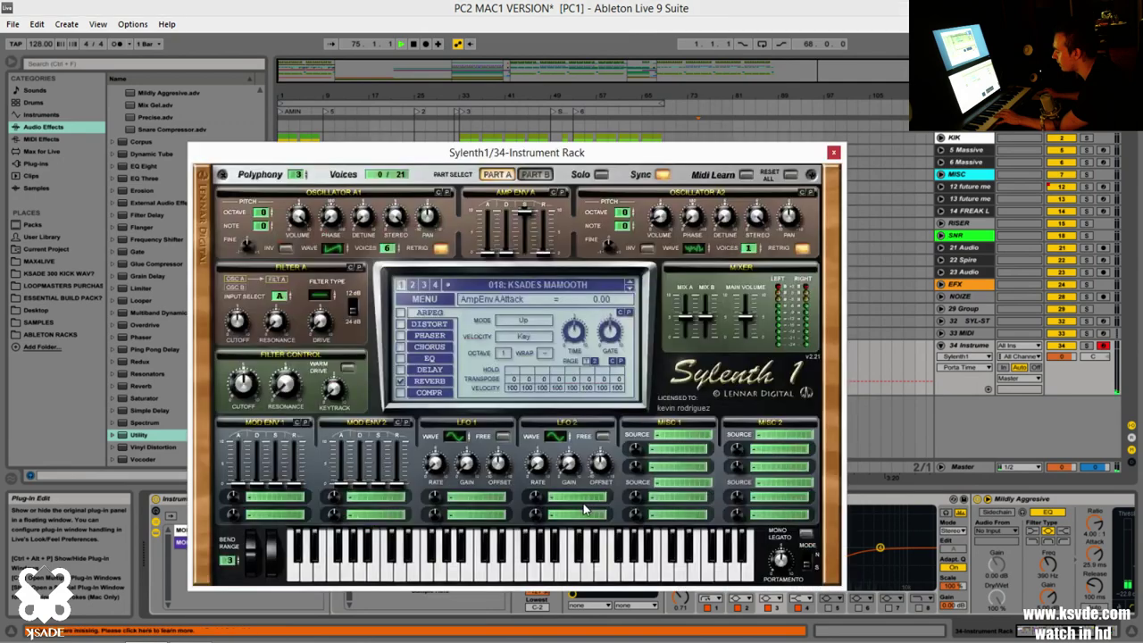
click(565, 288)
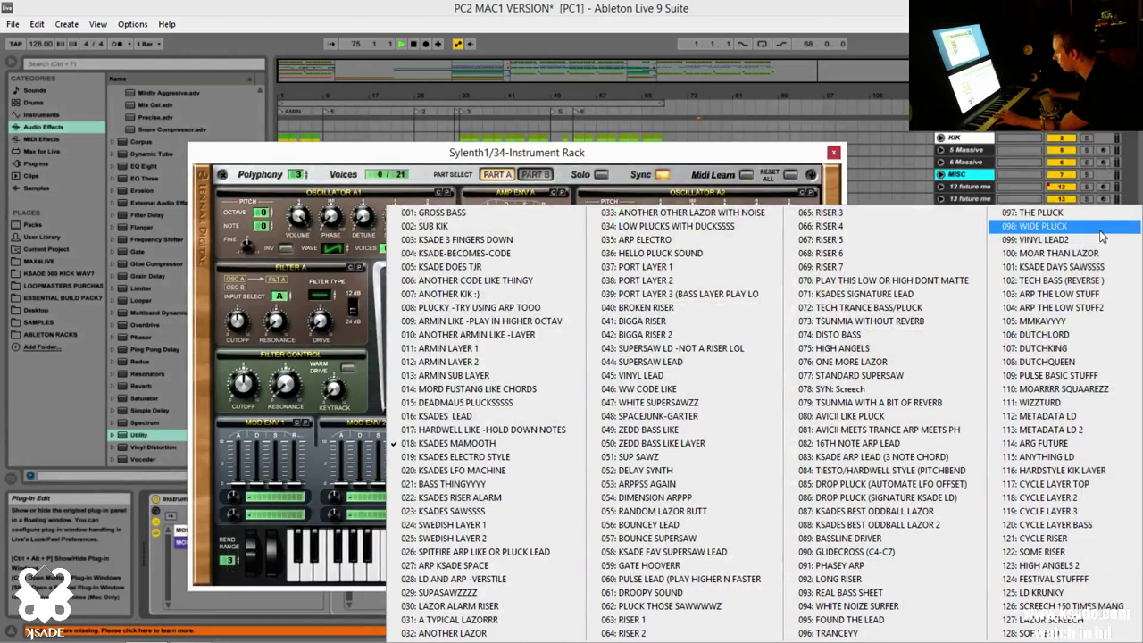
click(1103, 267)
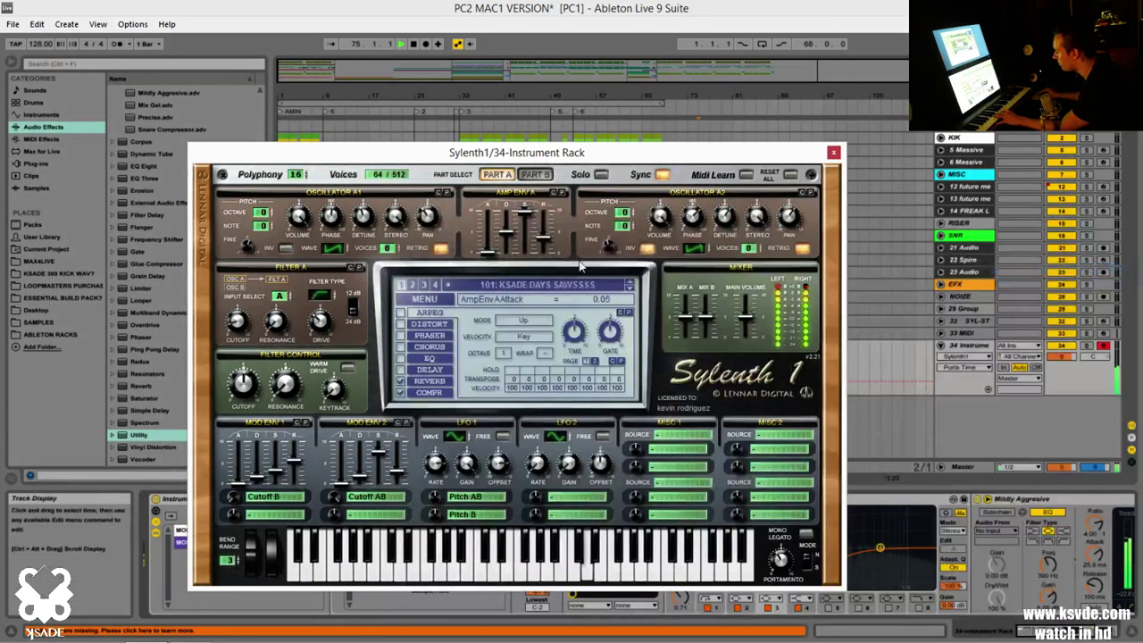
drag(448, 158, 564, 61)
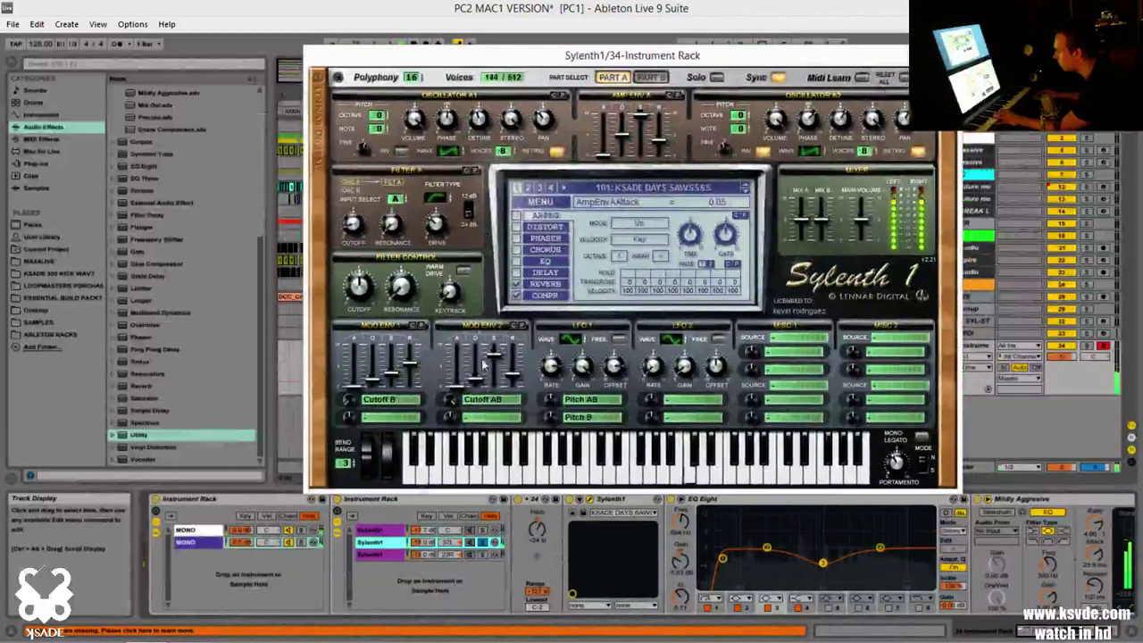
click(682, 186)
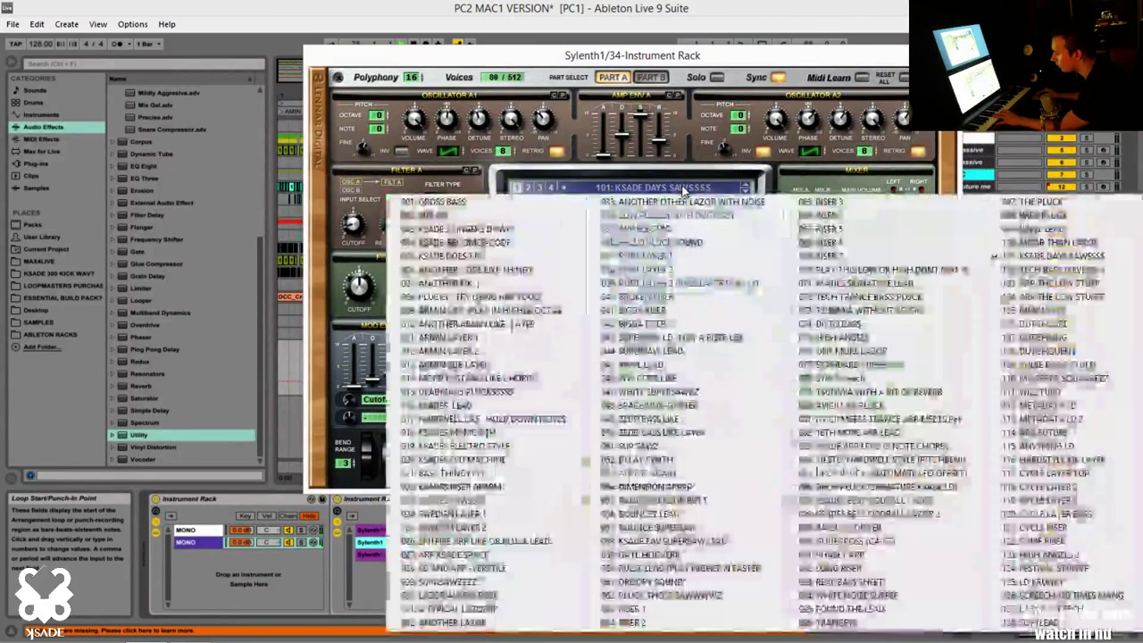
click(741, 356)
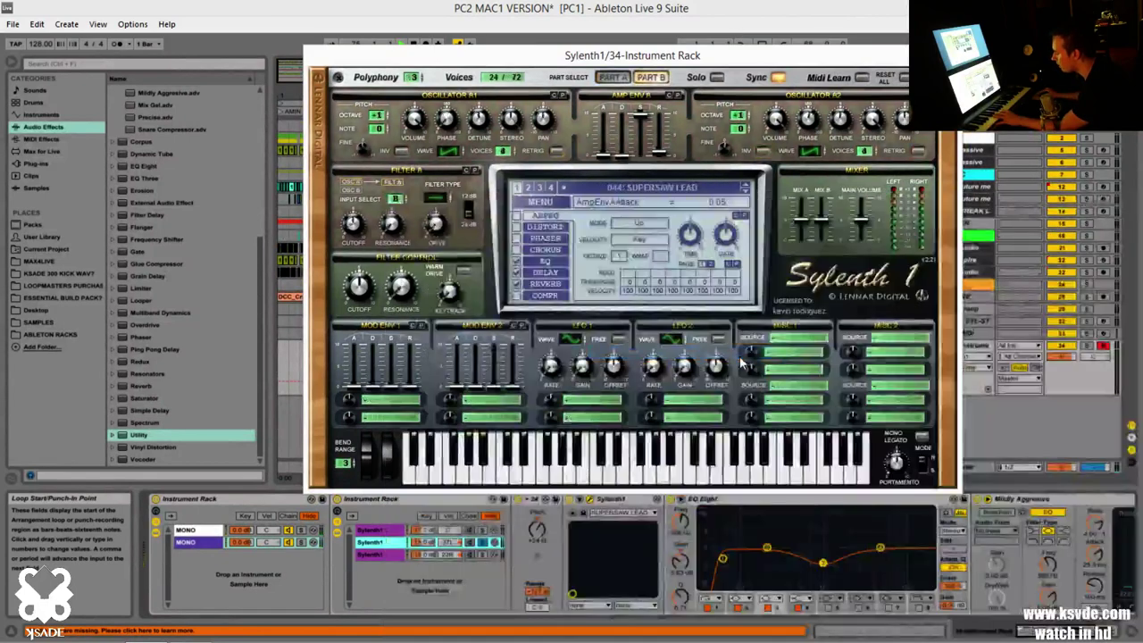
click(482, 544)
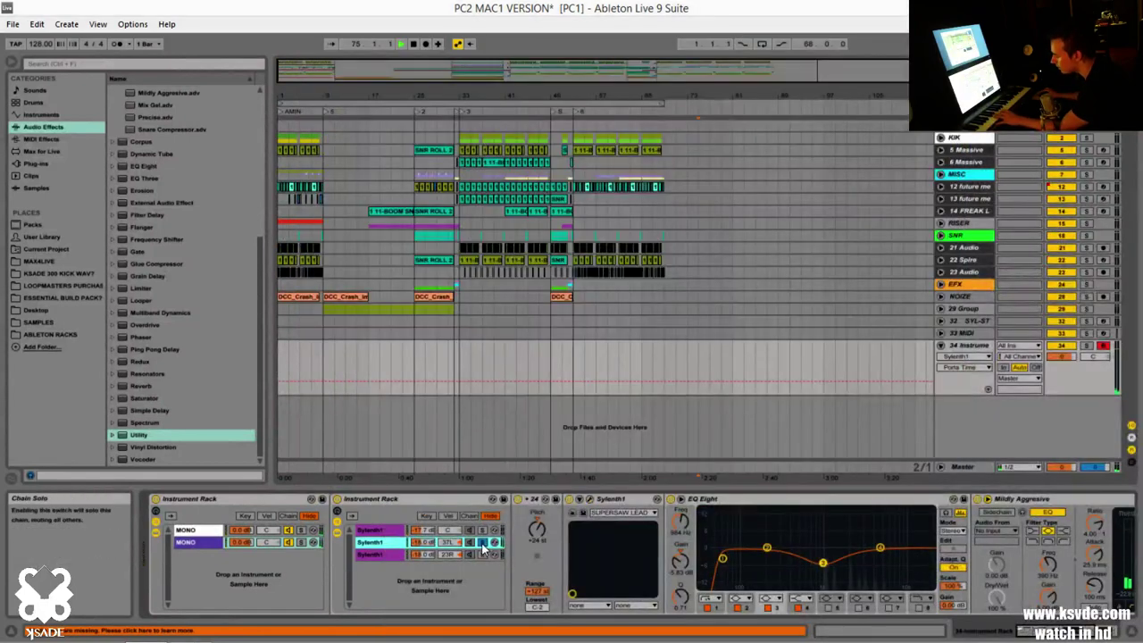
- Un-solo the layered chain and drag the second layer's Pitch transposition to 12 semitones
click(482, 543)
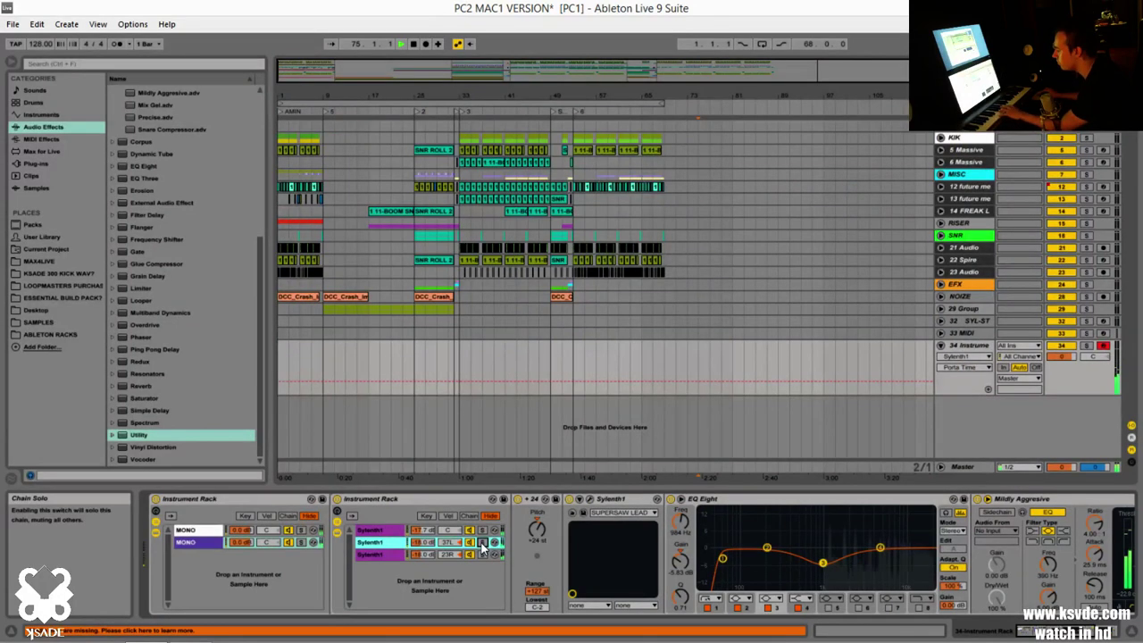
click(289, 531)
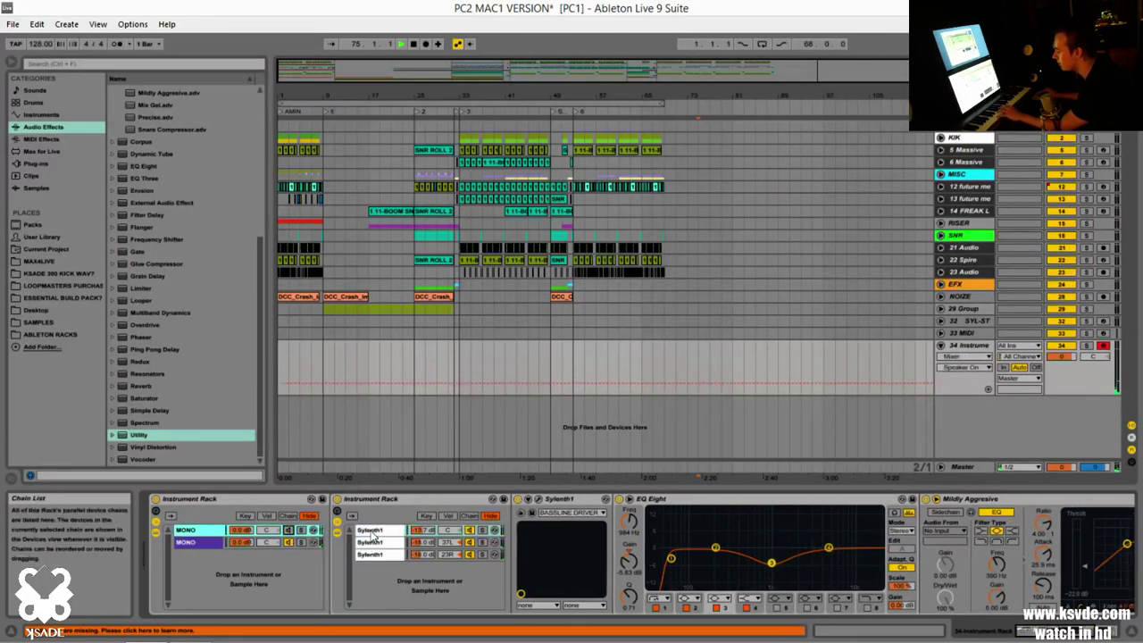
click(205, 542)
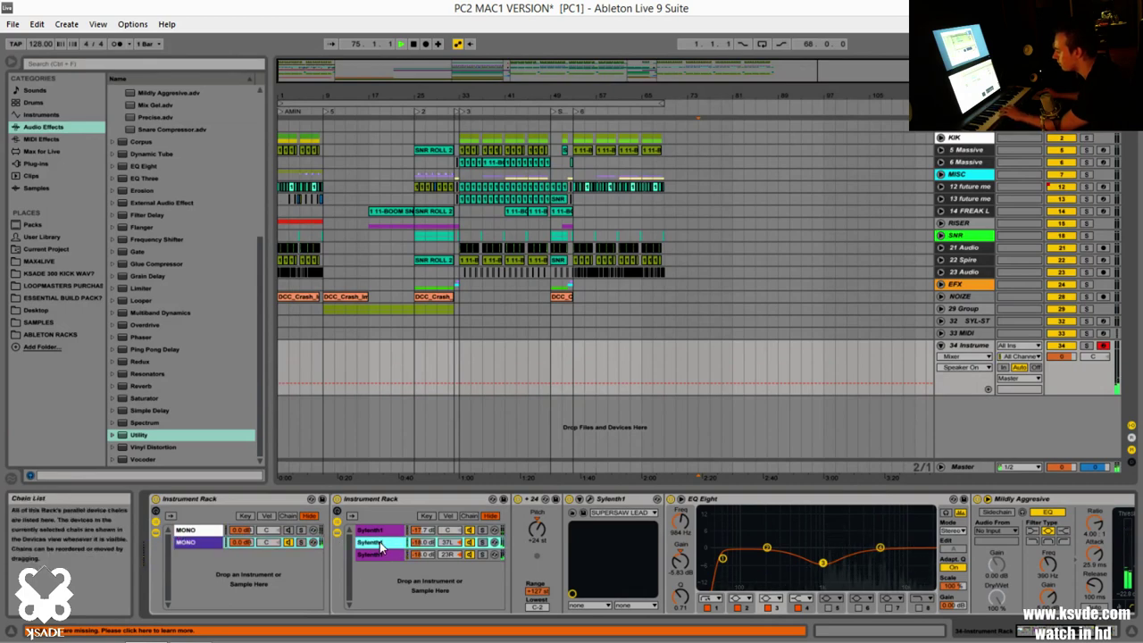
click(437, 541)
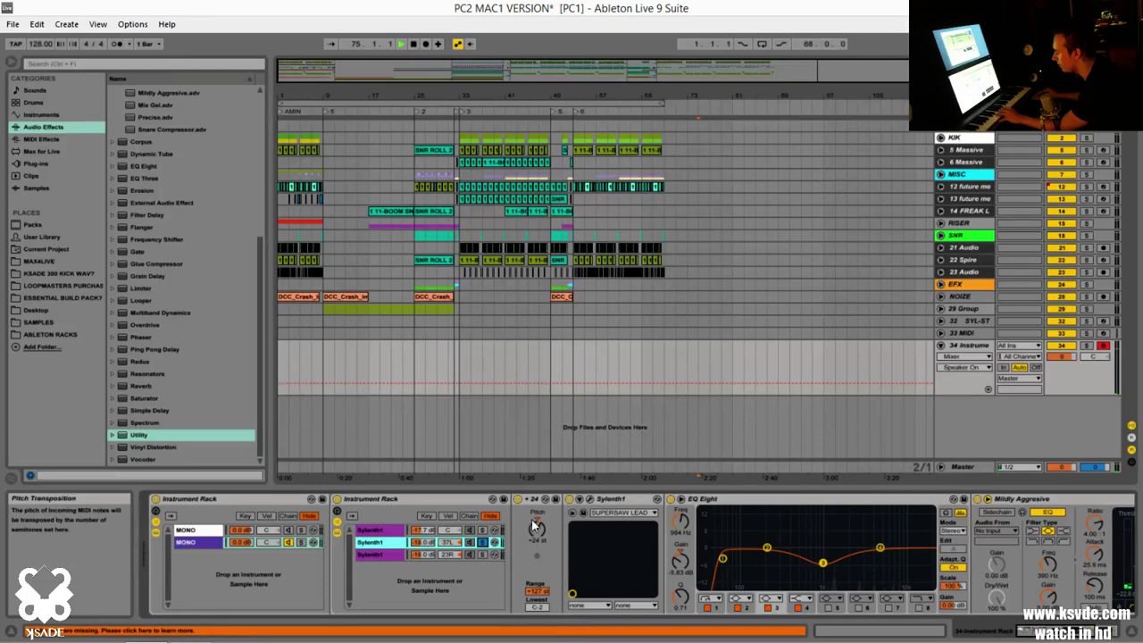
click(533, 526)
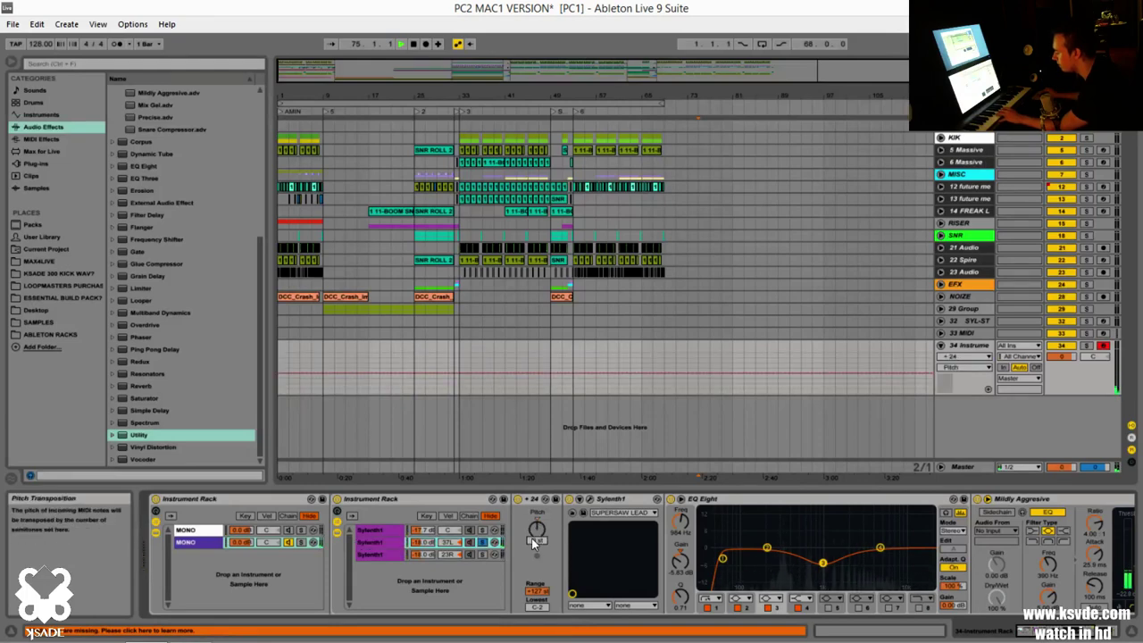
drag(533, 540, 533, 505)
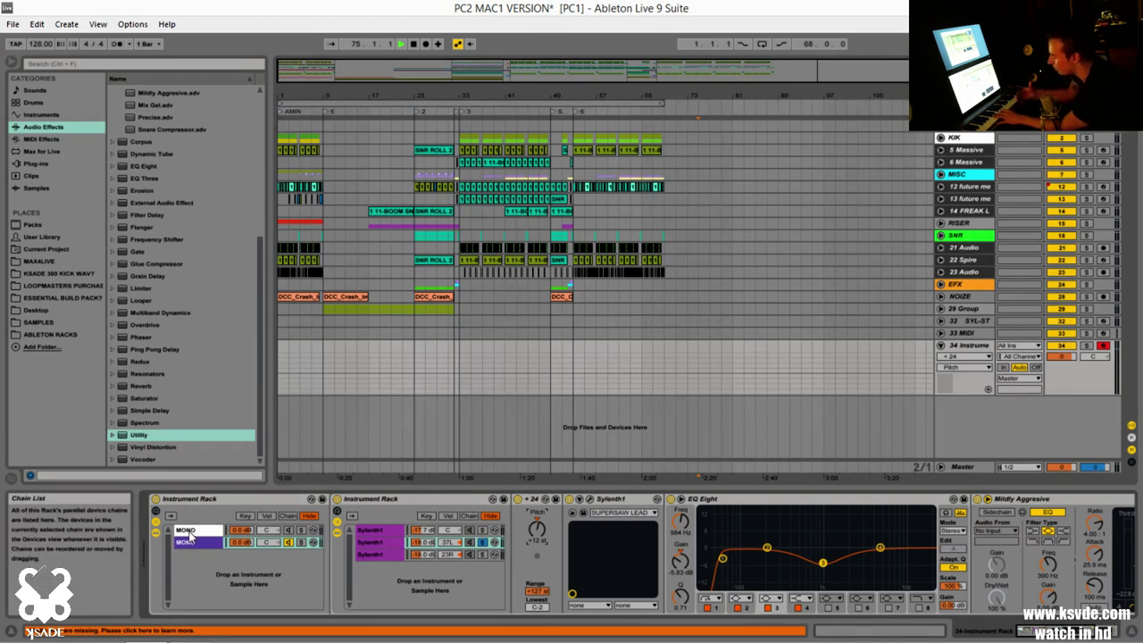
click(481, 554)
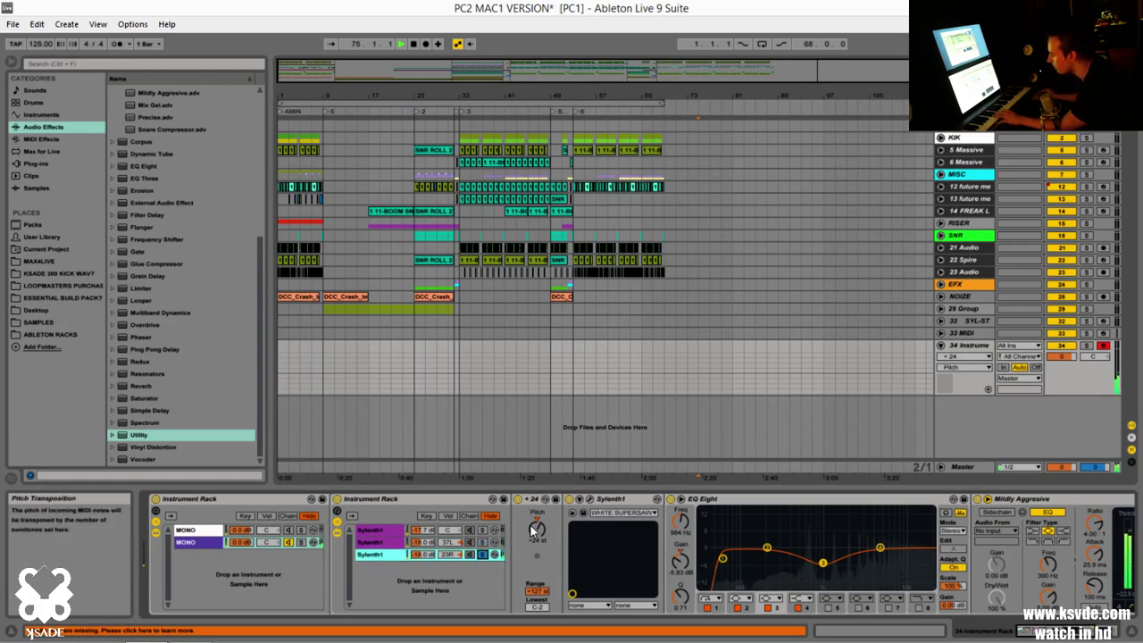
click(482, 531)
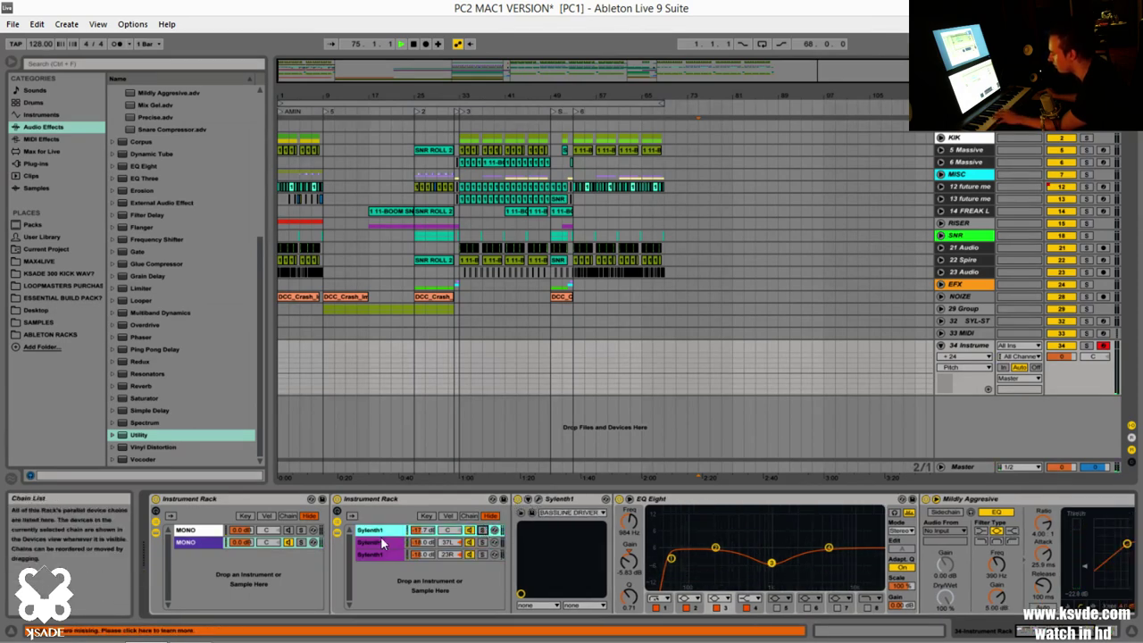
click(287, 531)
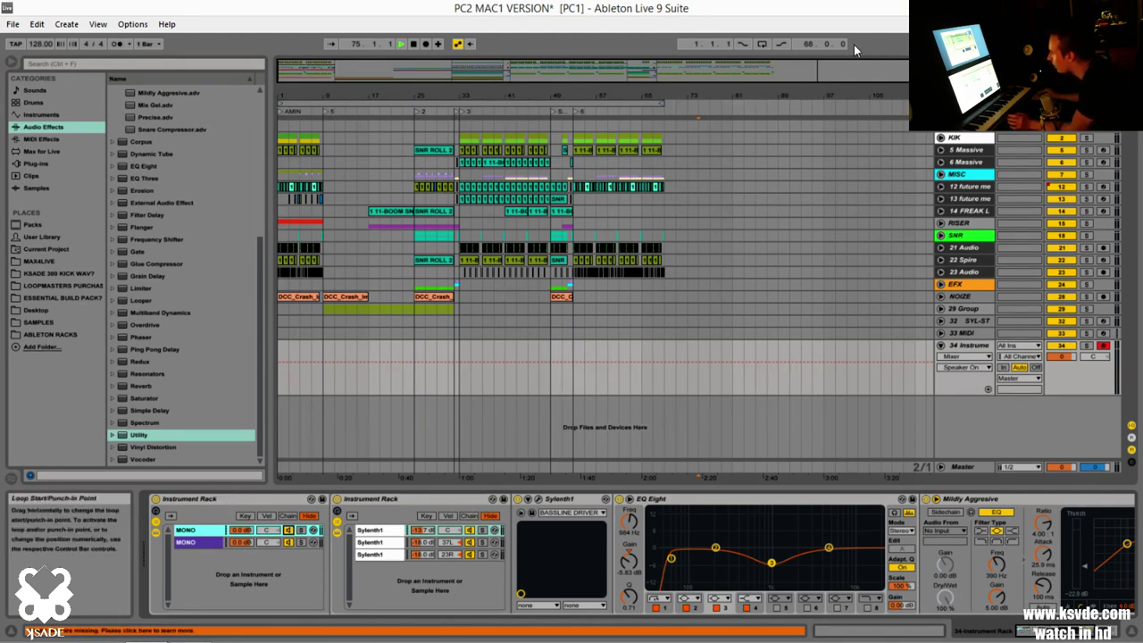
click(969, 347)
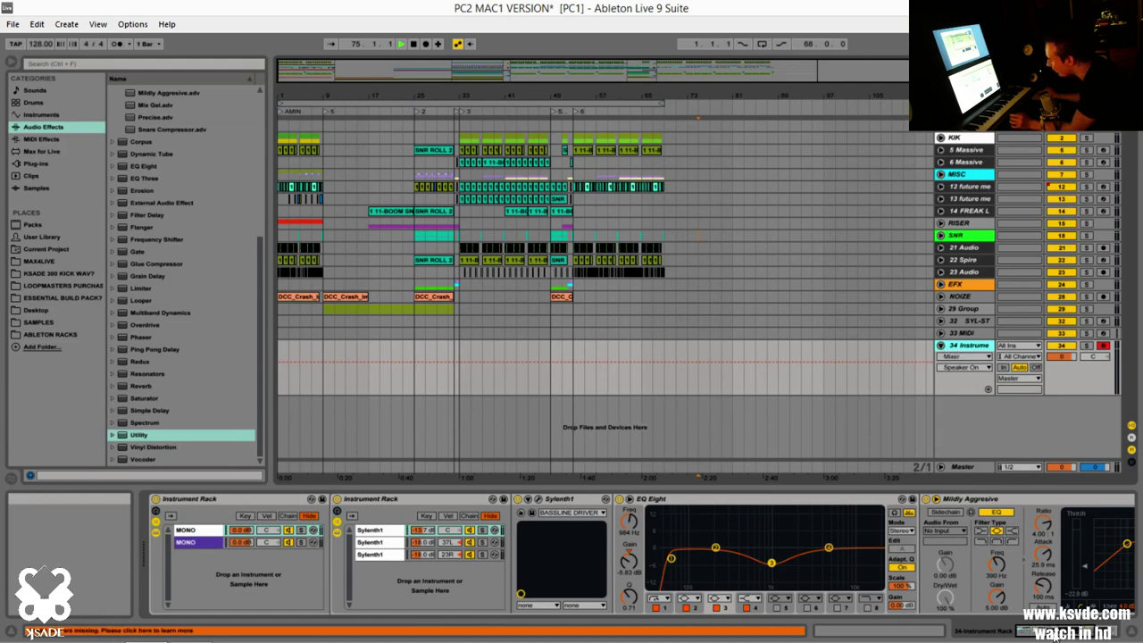
double_click(138, 435)
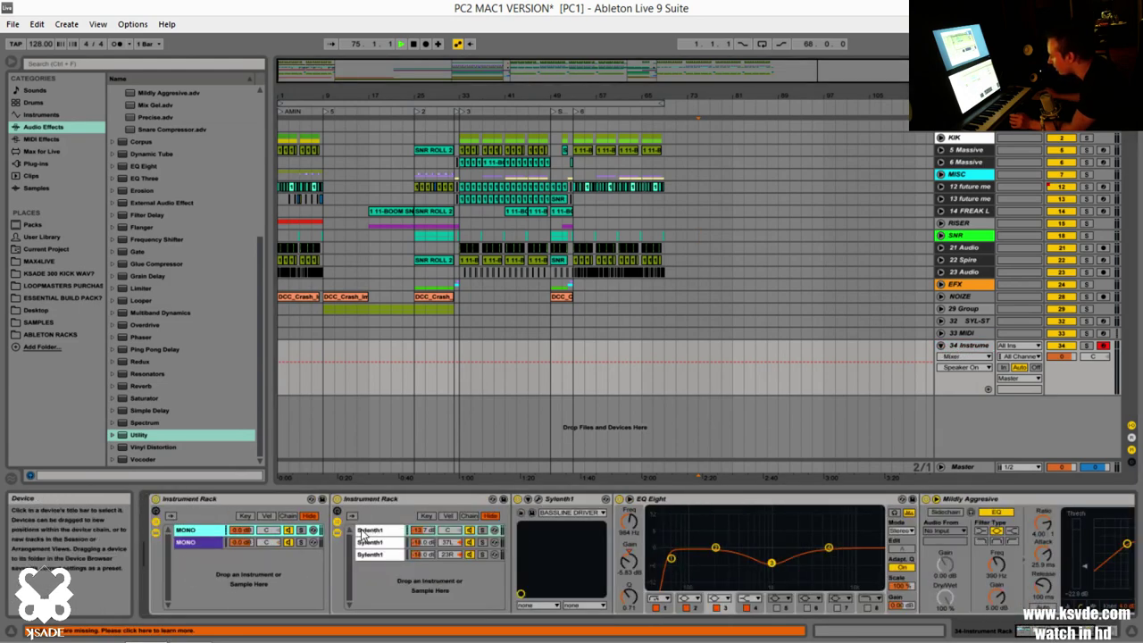
click(183, 543)
click(183, 530)
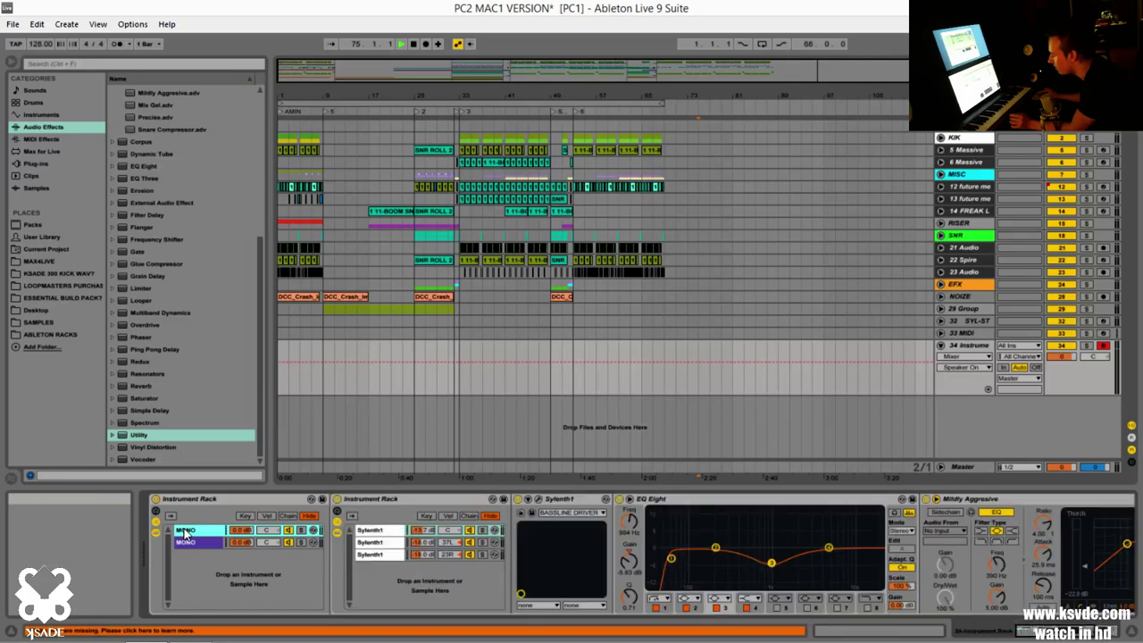
click(186, 544)
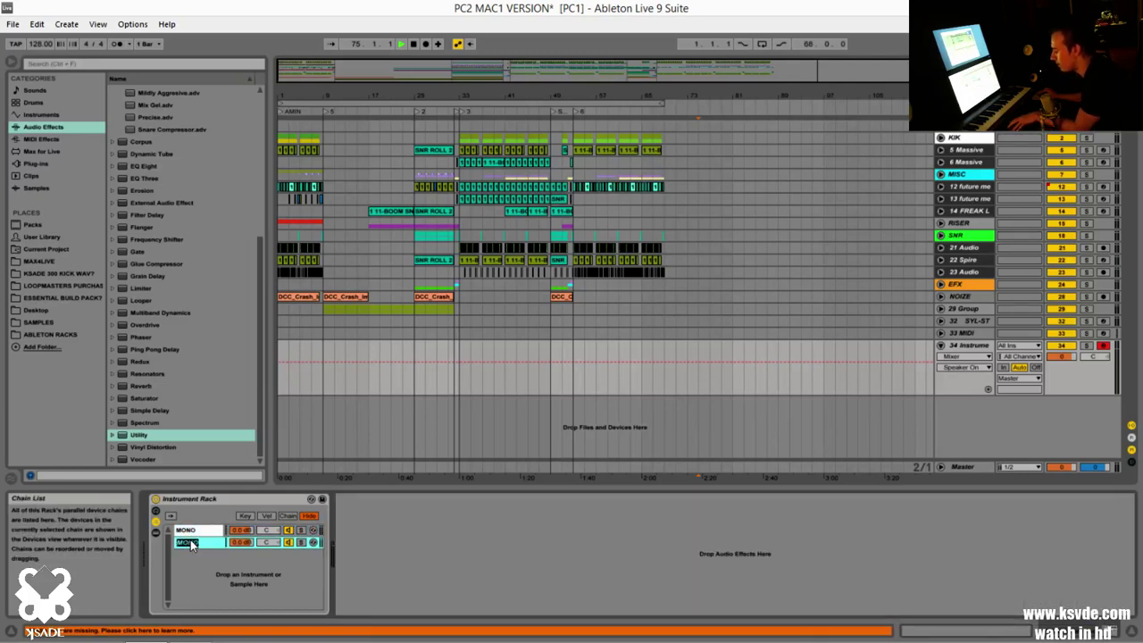
- Rename the second chain POLY and reset the MONO chain's volume to 0.0 dB
key(ctrl+r)
text(P)
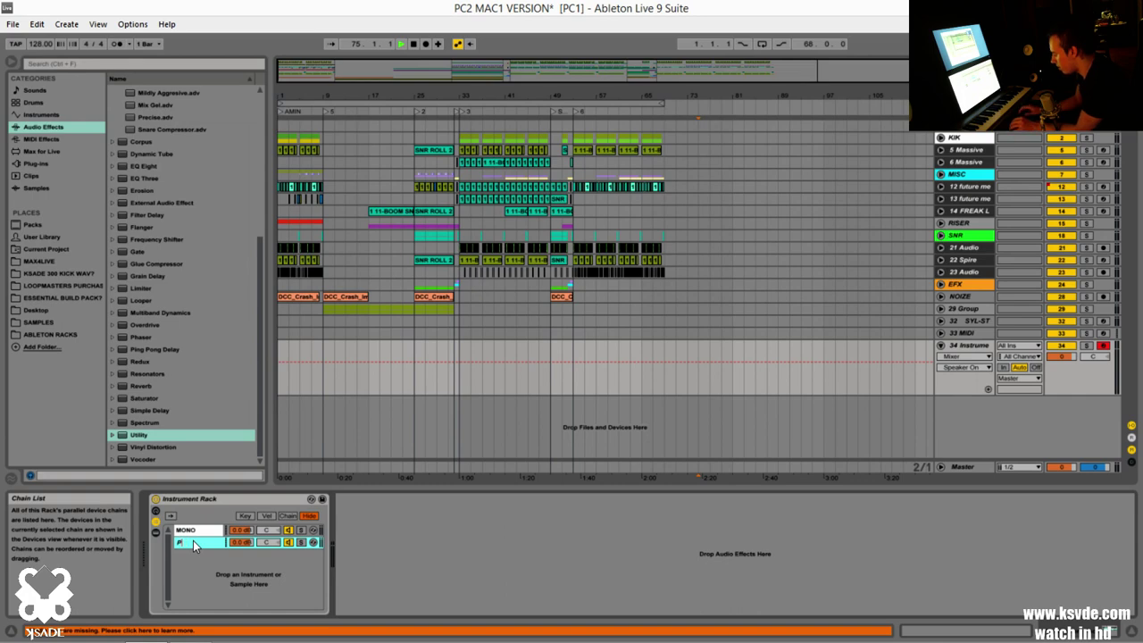
text(OLY)
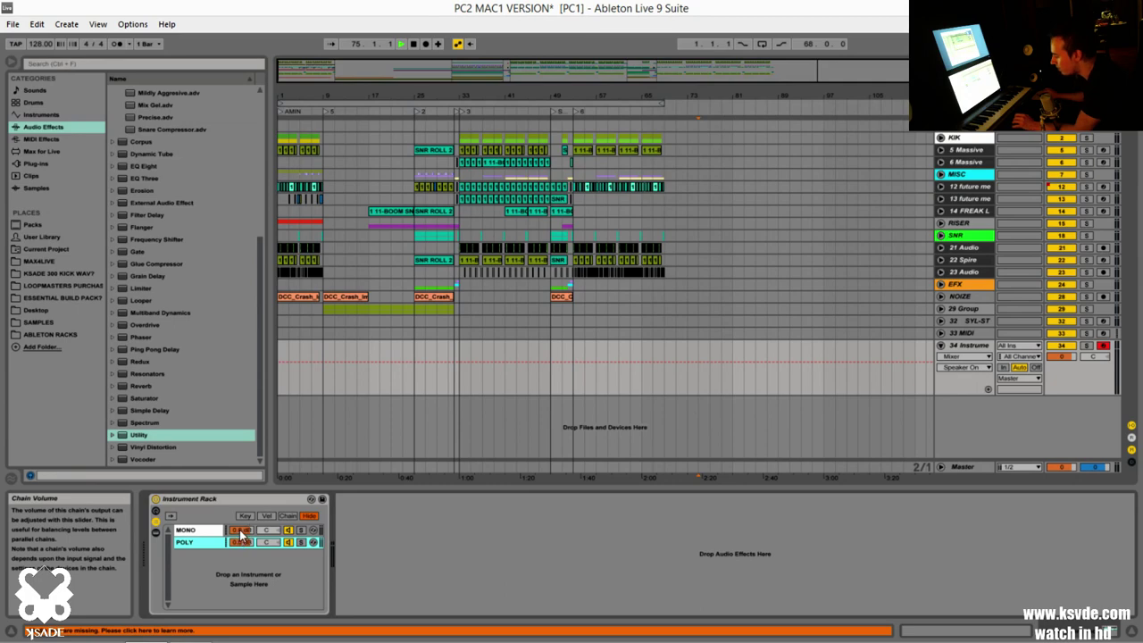
mouse_move(240, 533)
mouse_down()
mouse_move(240, 549)
mouse_move(240, 523)
mouse_up()
click(182, 541)
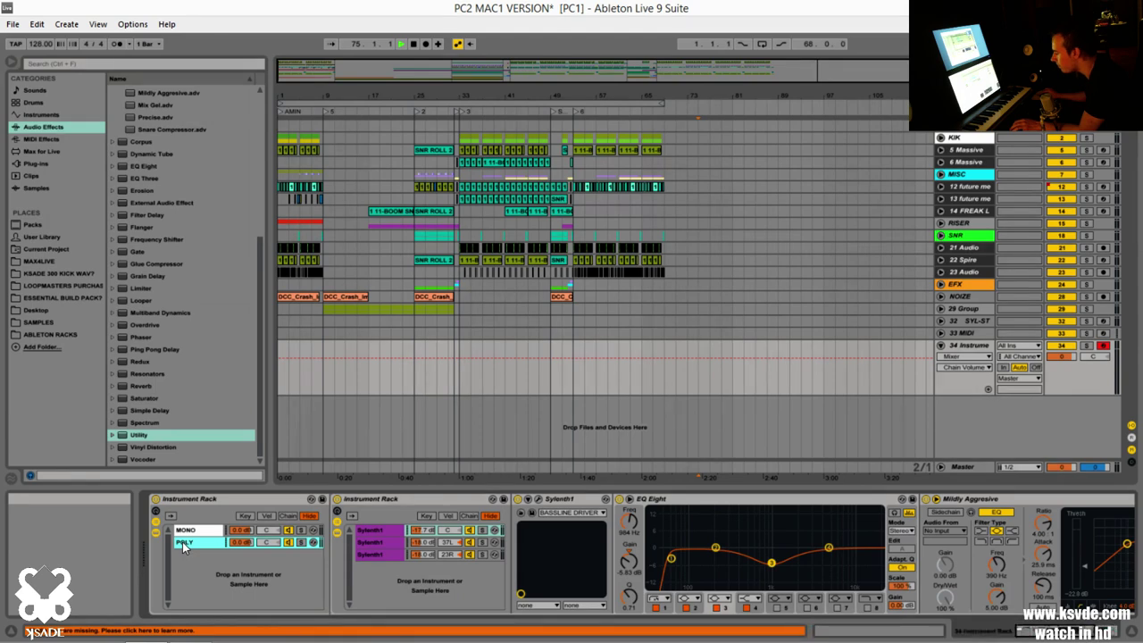
ctrl+click(182, 542)
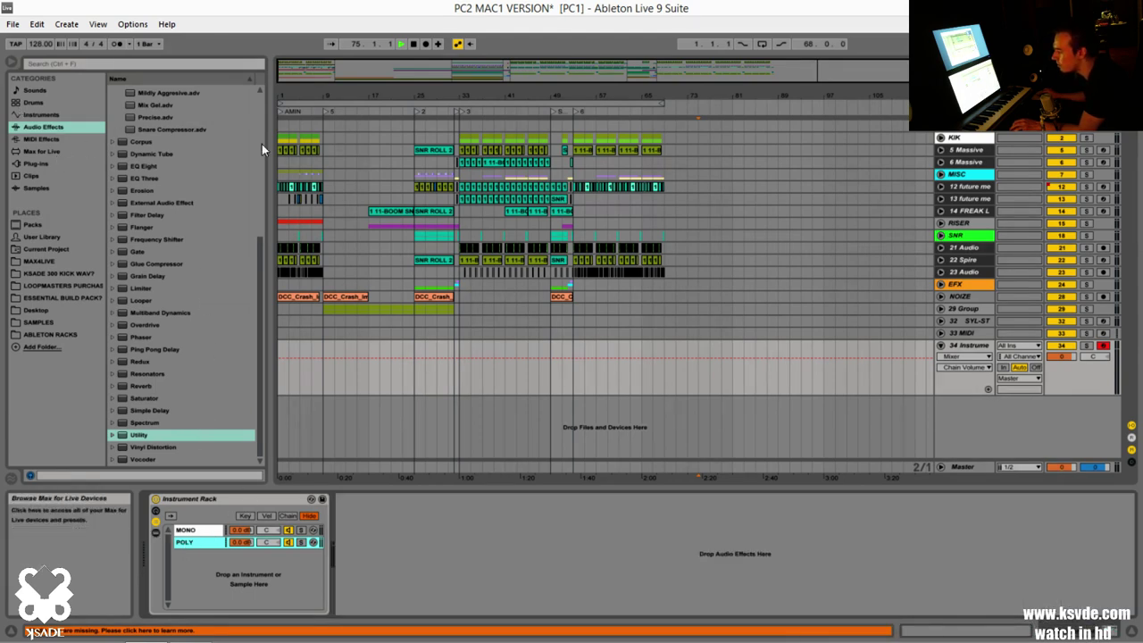
click(264, 502)
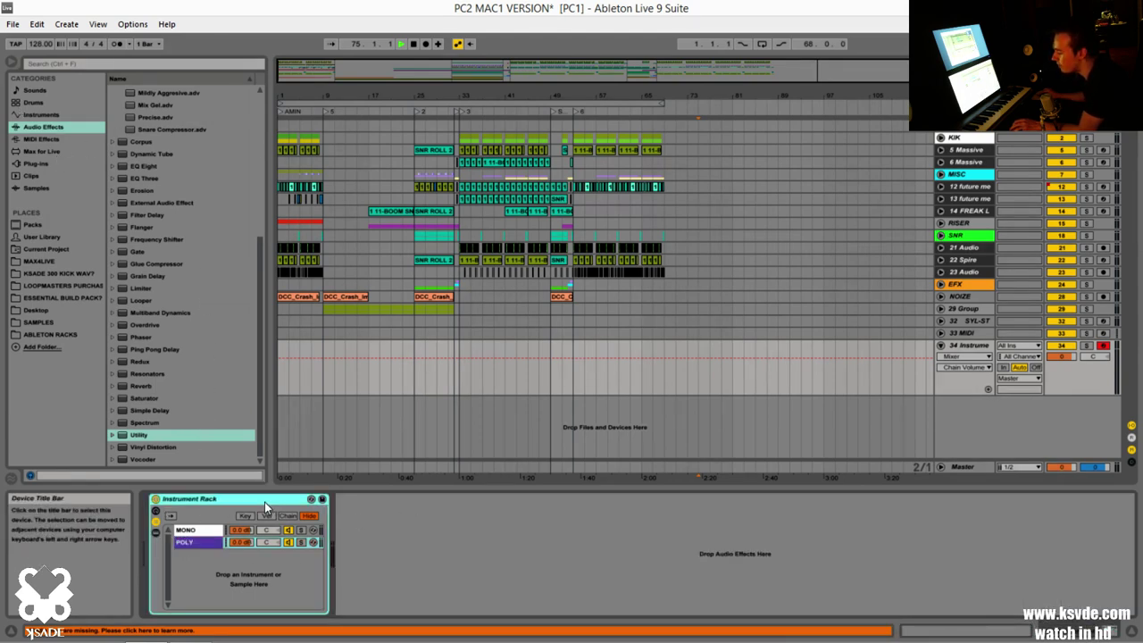
- Browse group 29's tracks 30 and 31, then return to track 34's MONO/POLY rack
click(940, 308)
scroll(940, 316, down, 2)
click(979, 310)
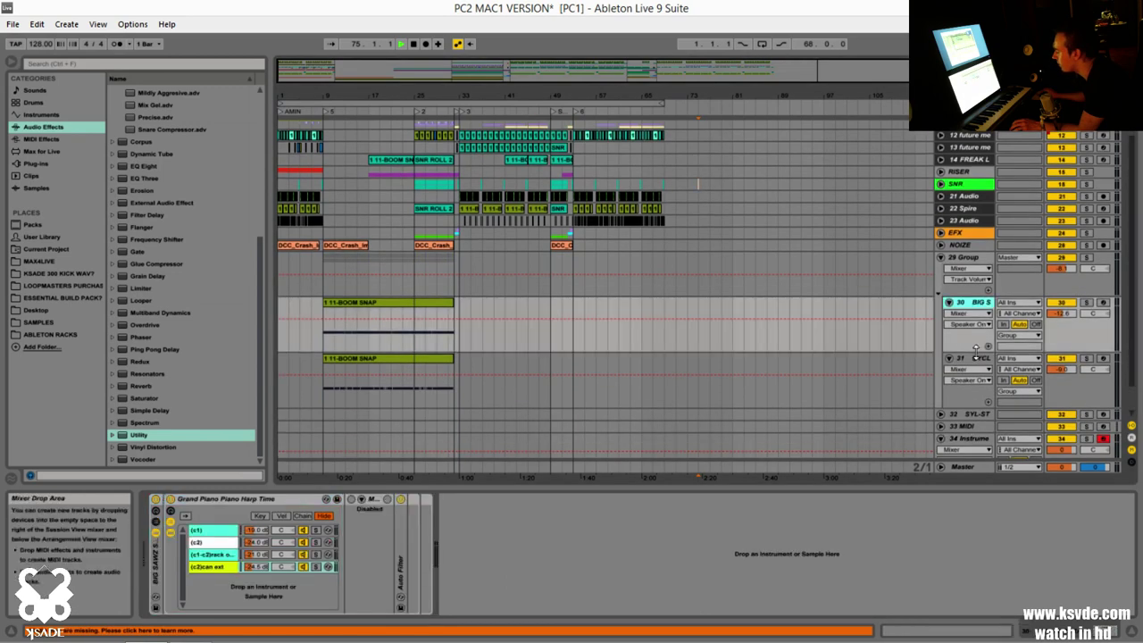
click(967, 359)
click(968, 258)
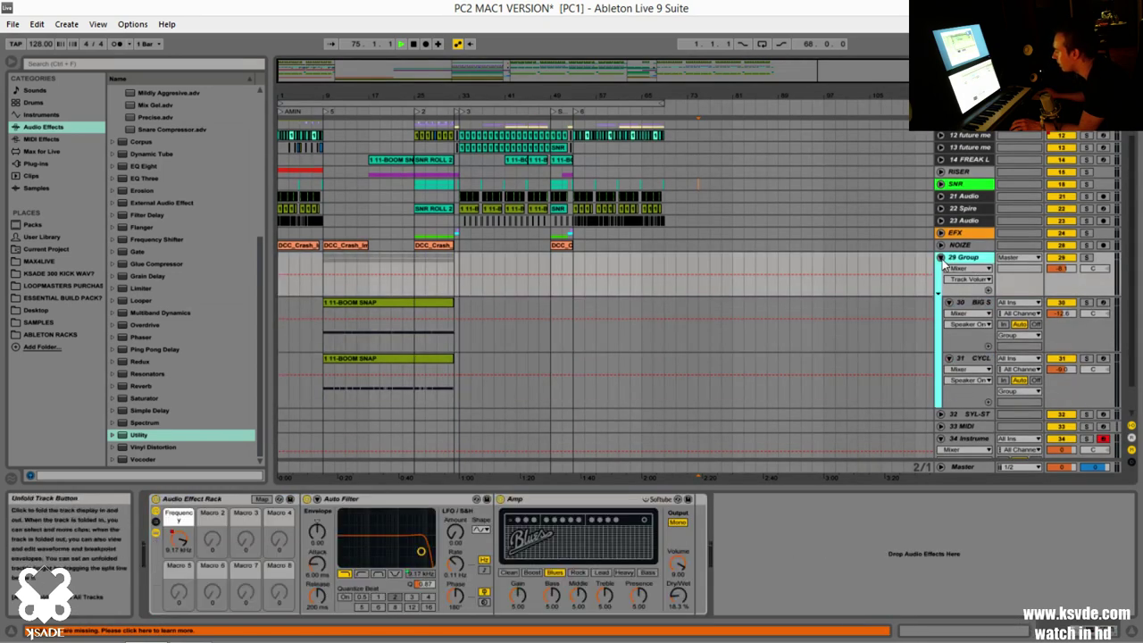
click(940, 257)
click(987, 350)
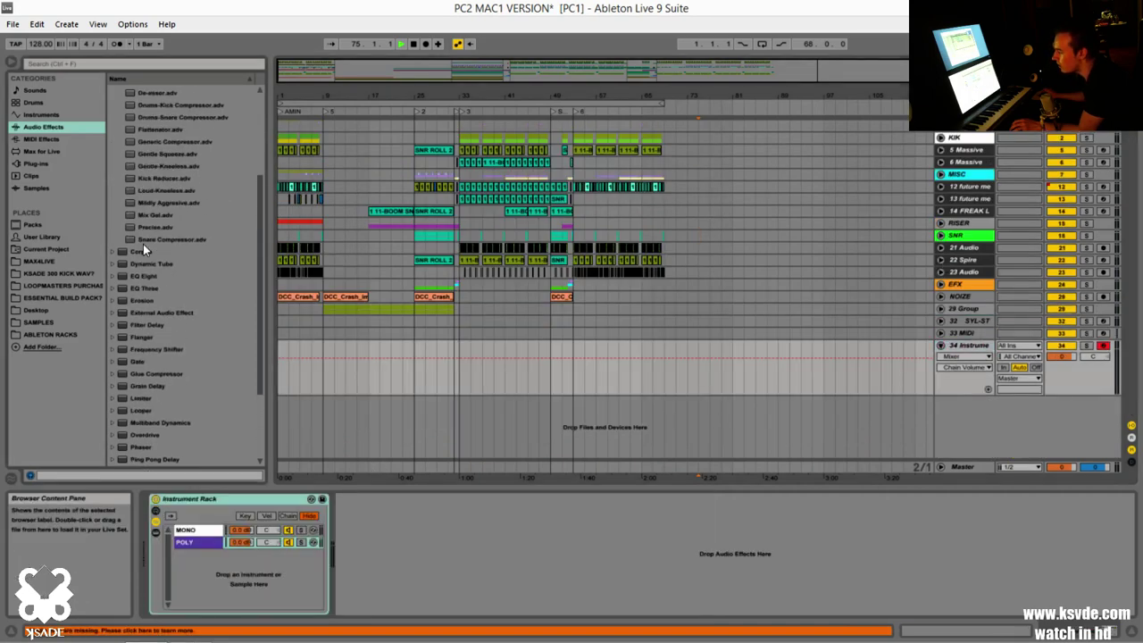
- Add the OTT plug-in to track 34's device chain from the Plug-ins browser
scroll(145, 242, up, 5)
click(111, 175)
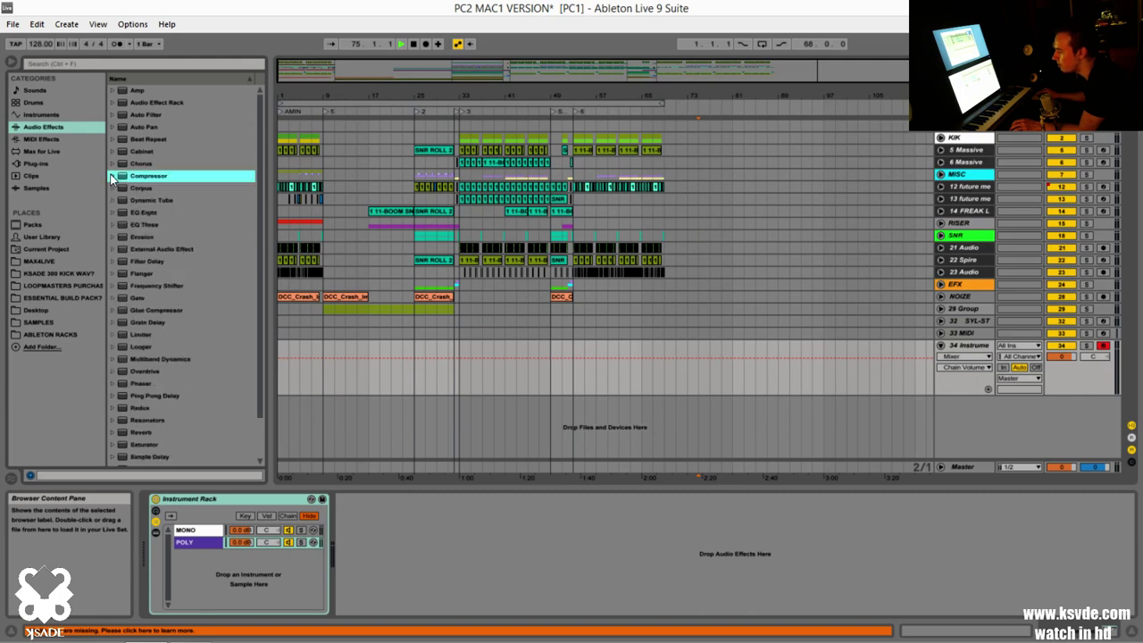
click(43, 165)
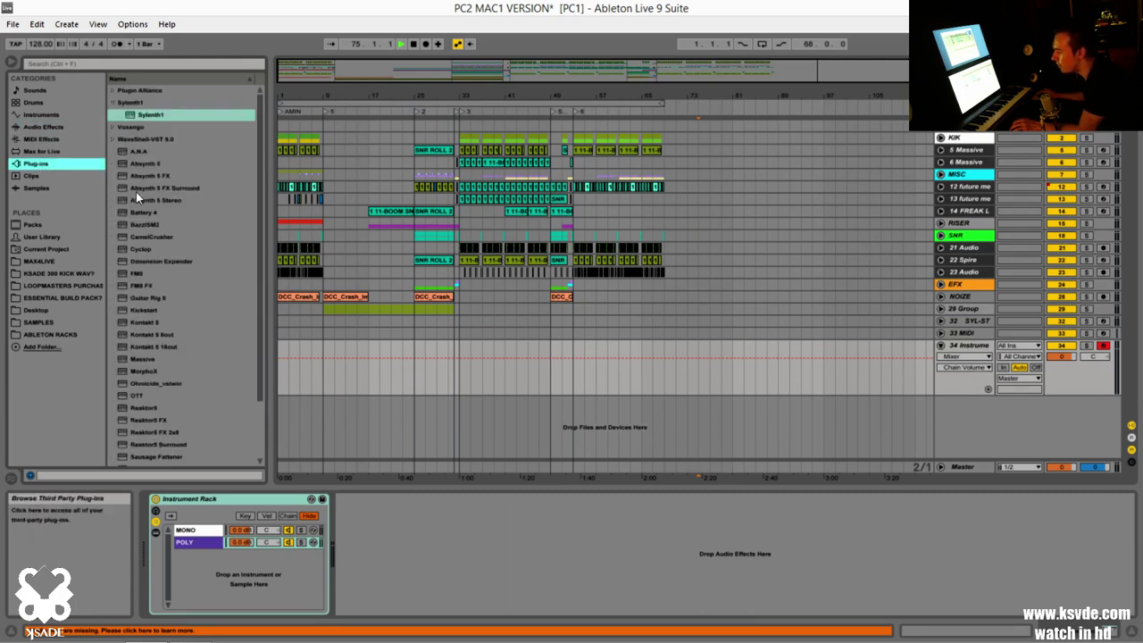
scroll(180, 293, down, 2)
drag(134, 324, 437, 523)
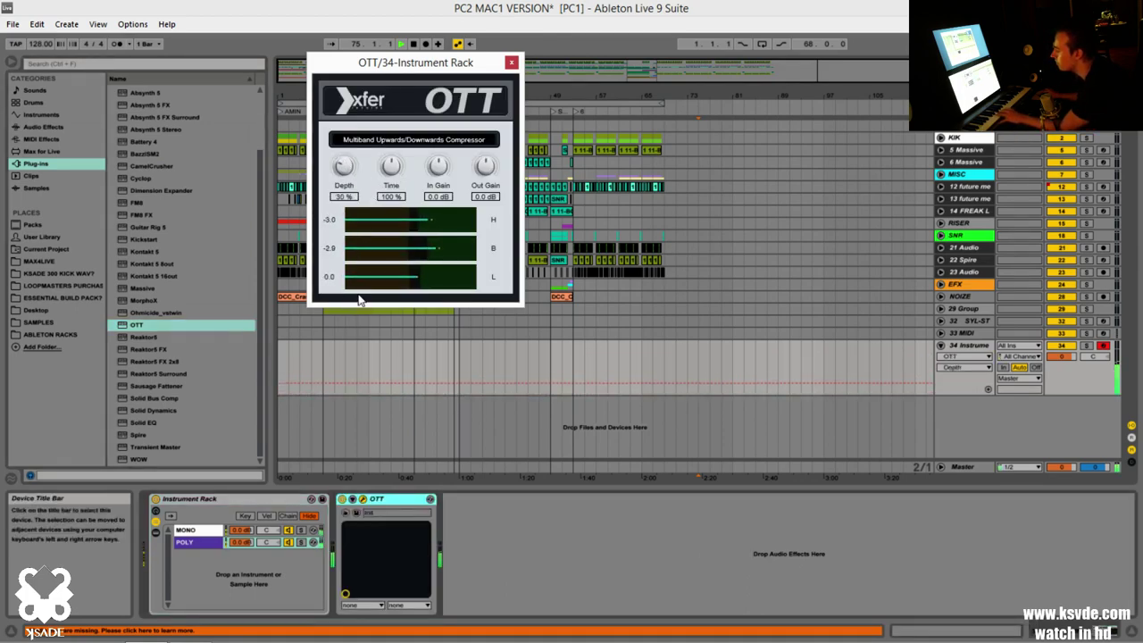
click(510, 62)
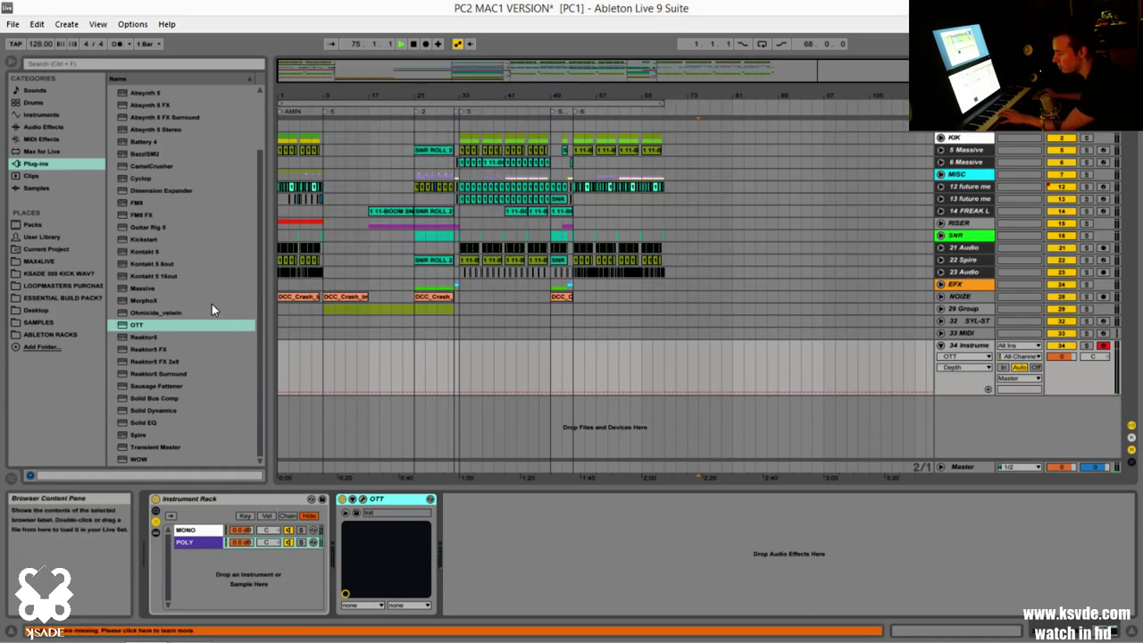
- Place Sausage Fattener right after OTT in the device chain
mouse_move(257, 224)
mouse_down()
mouse_move(261, 203)
mouse_move(261, 226)
mouse_up()
drag(166, 387, 482, 517)
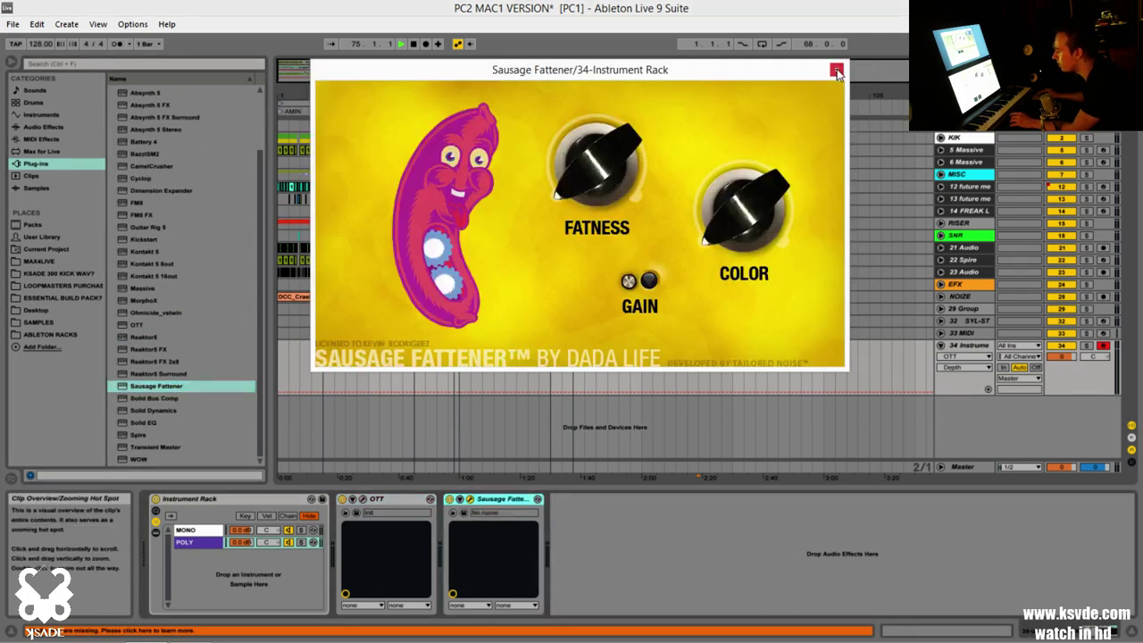
click(837, 68)
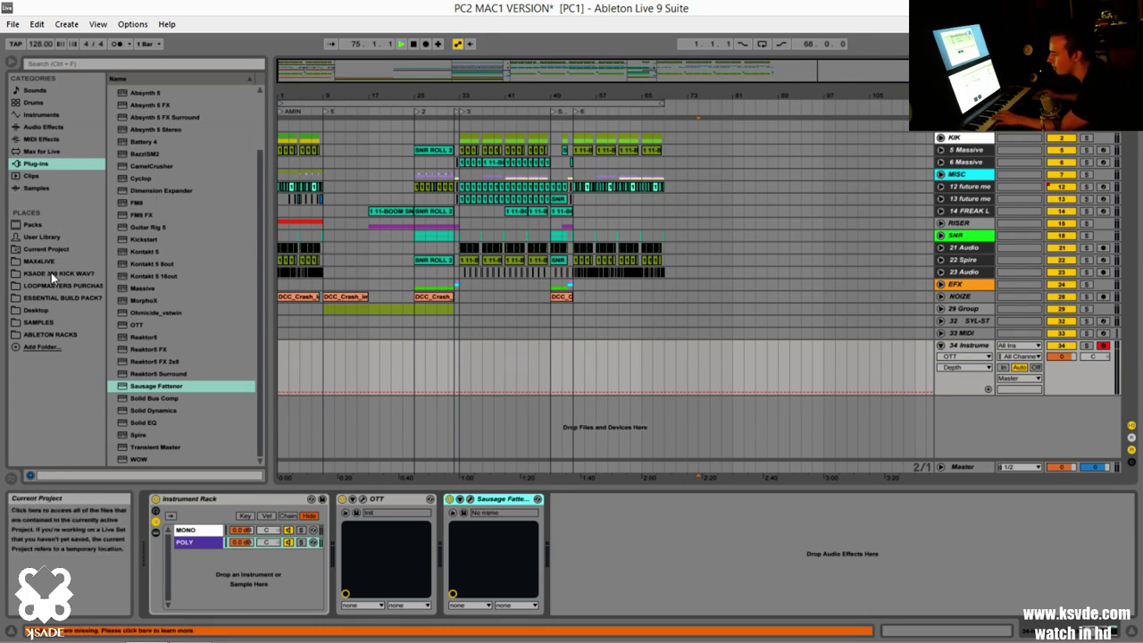
- Insert the BRIGHT FILTER.adg rack from ABLETON RACKS between OTT and Sausage Fattener
click(46, 333)
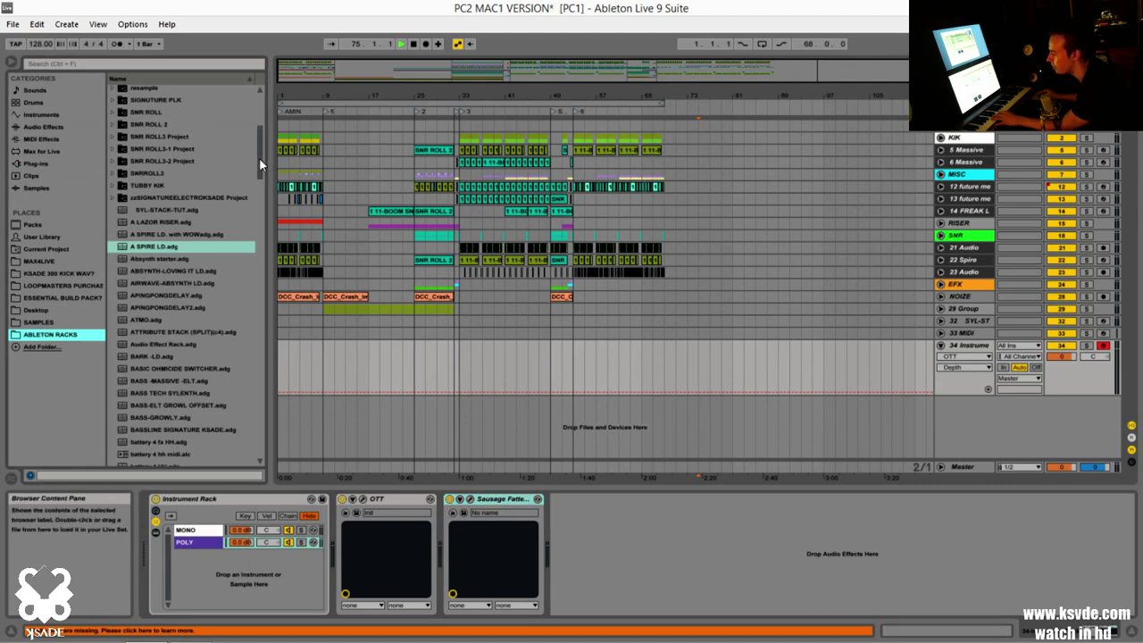
drag(258, 157, 247, 99)
click(139, 124)
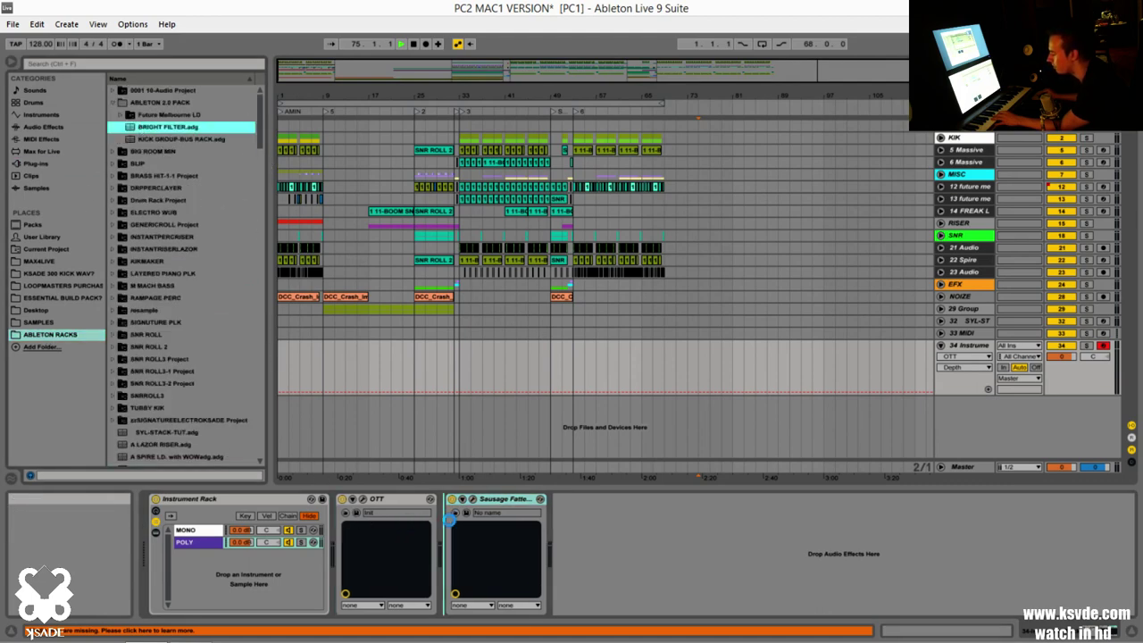
drag(451, 527, 451, 527)
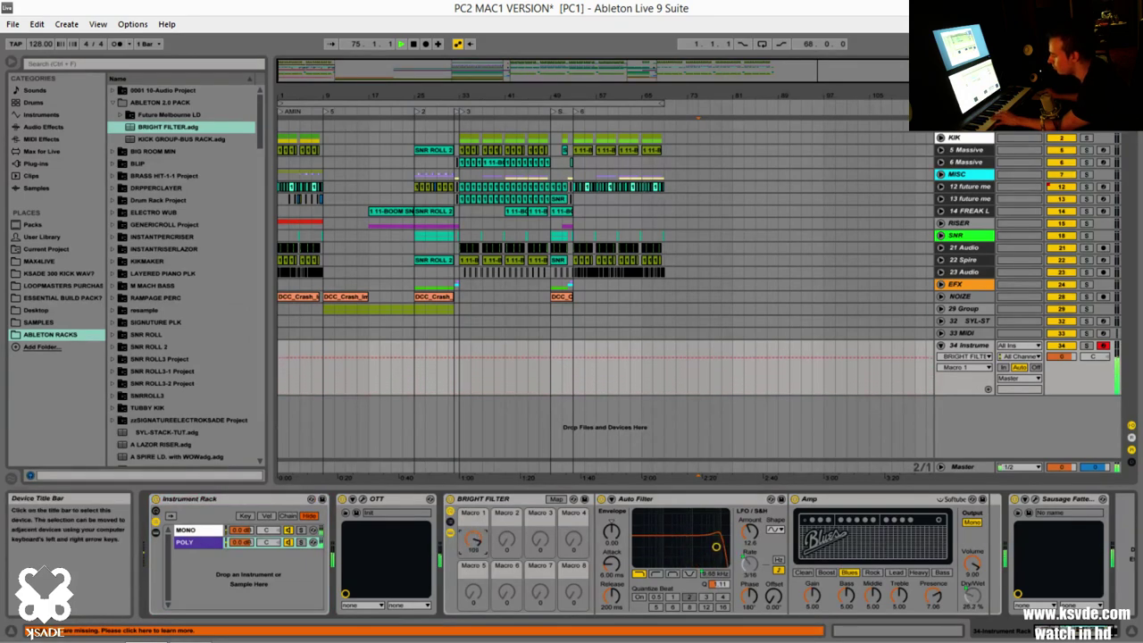
- Set BRIGHT FILTER's Macro 1 to 84 to open the filter cutoff
drag(476, 540, 476, 526)
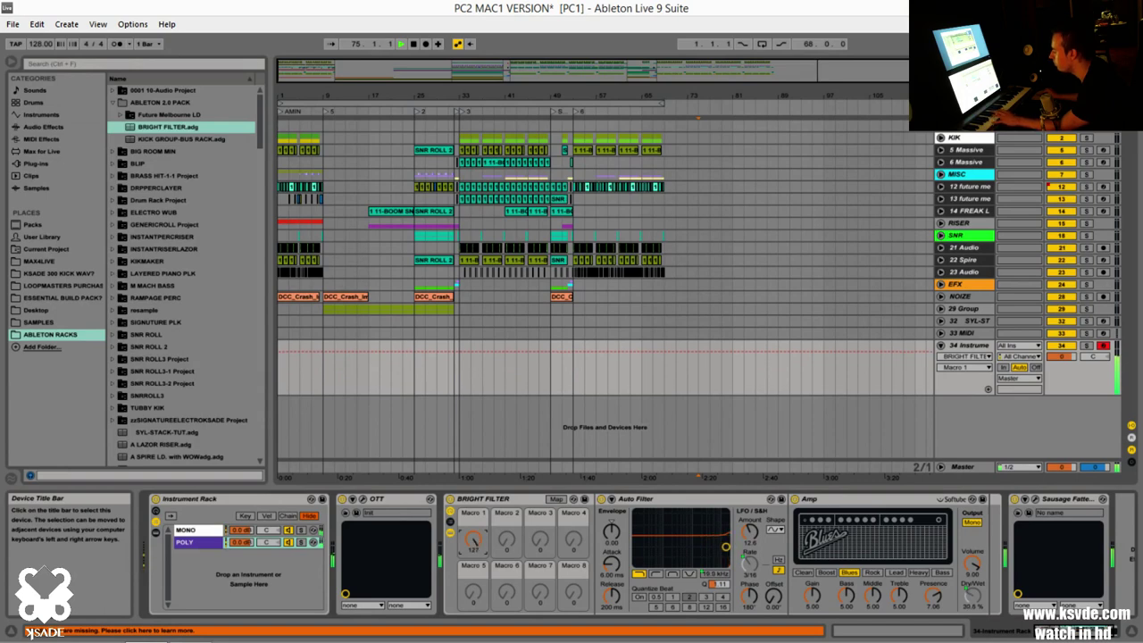
click(717, 583)
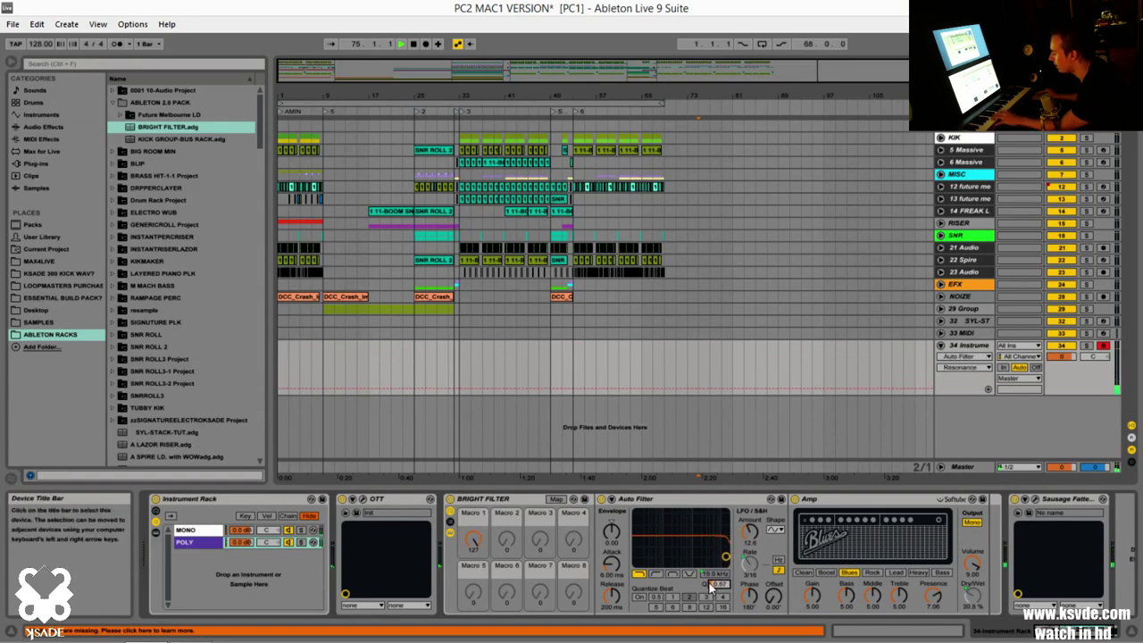
drag(489, 542, 473, 575)
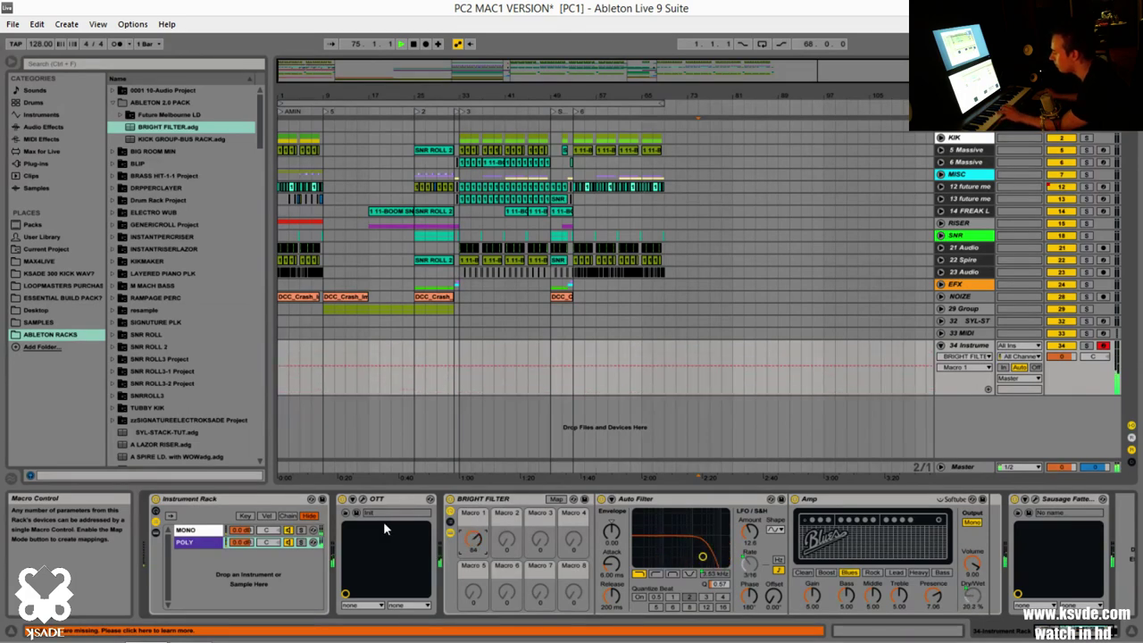
- Select the device range from OTT through Sausage Fattener
click(385, 503)
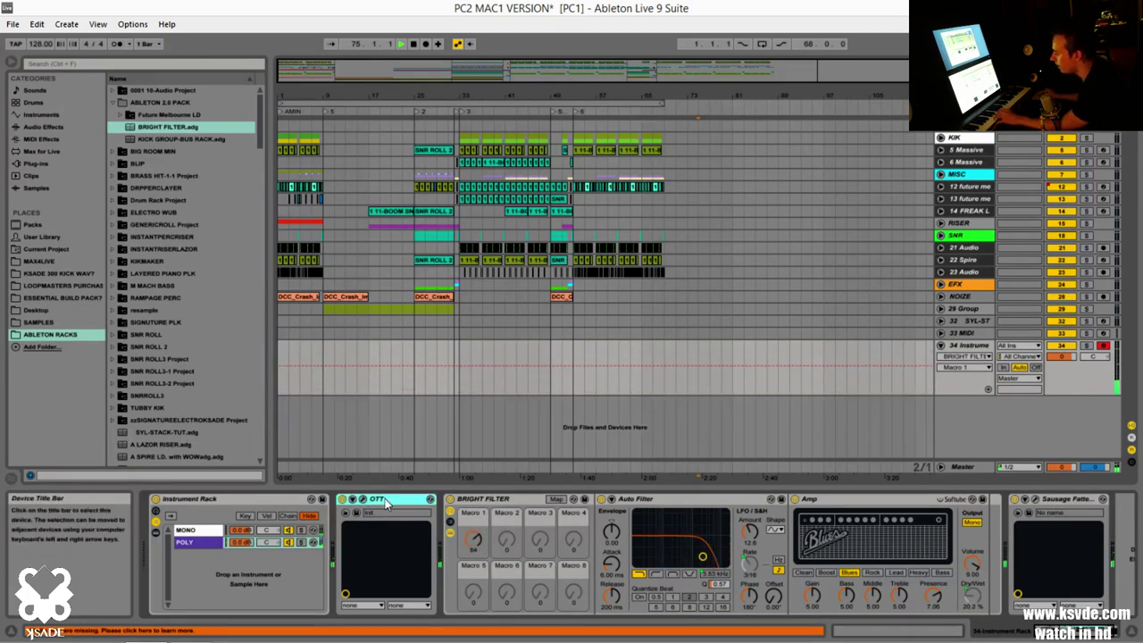
click(1058, 503)
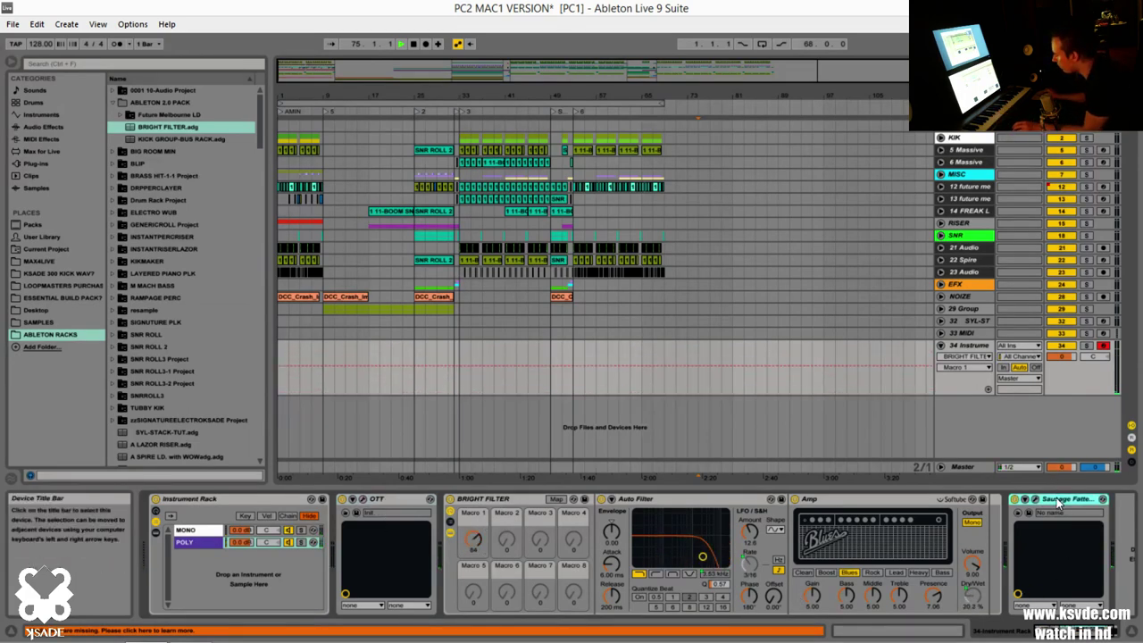
shift+click(386, 501)
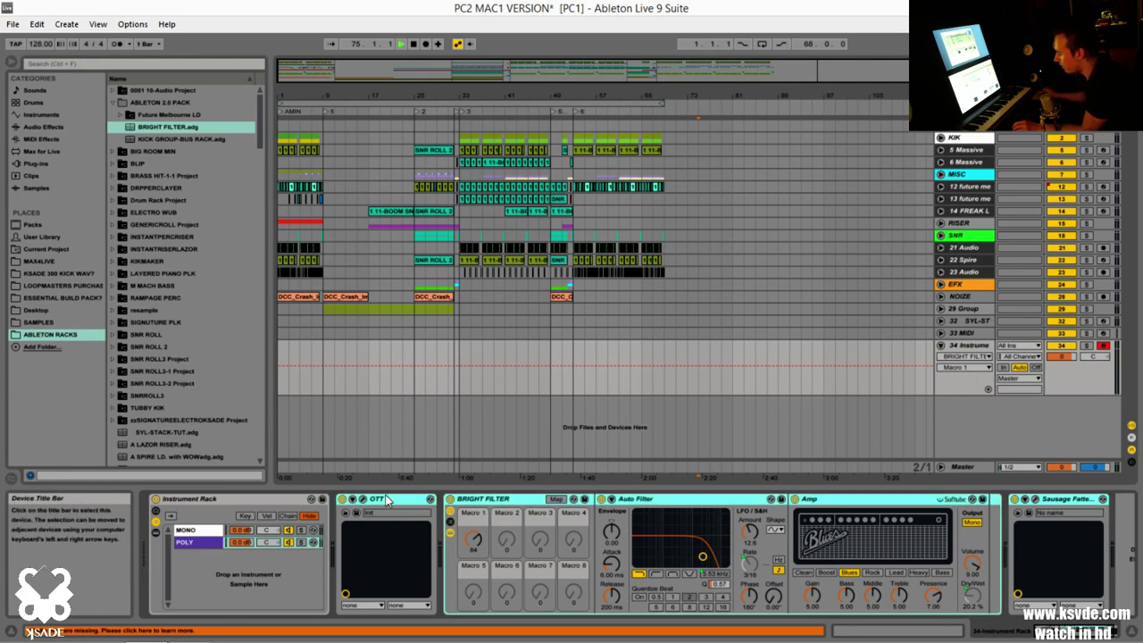
- Group OTT, BRIGHT FILTER and Sausage Fattener into one Audio Effect Rack with Ctrl+G
key(ctrl+g)
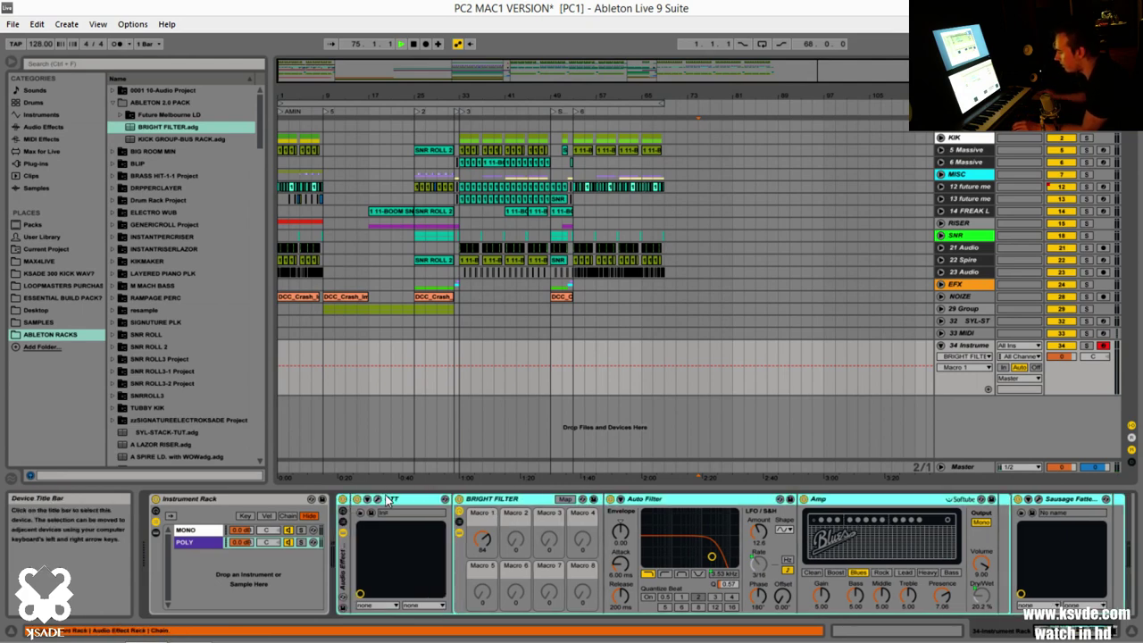
right_click(340, 575)
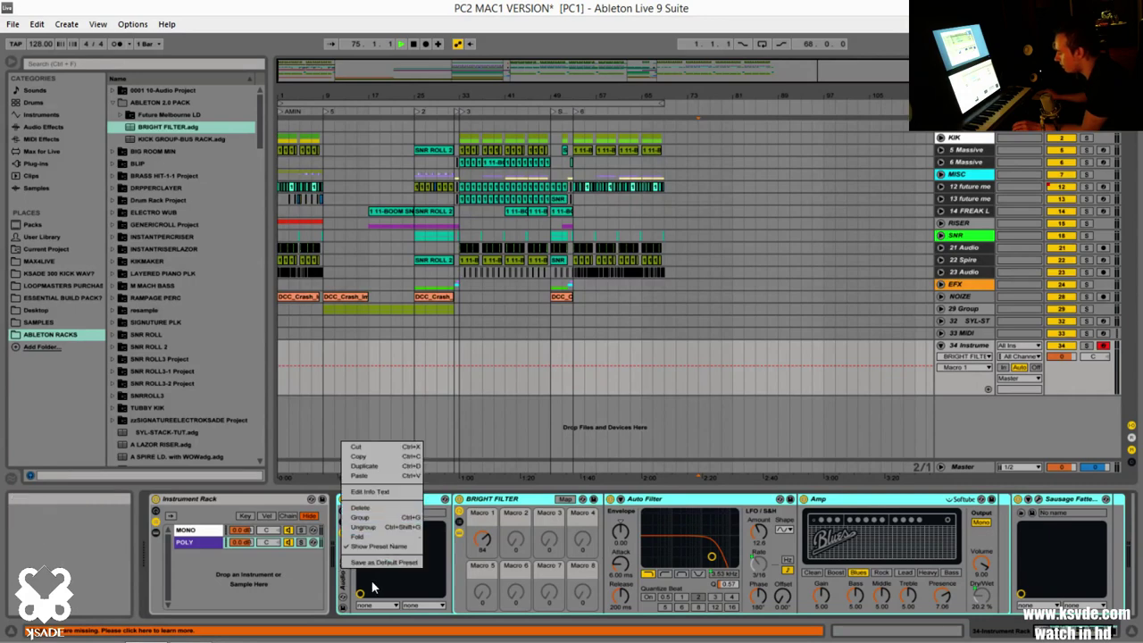
click(342, 585)
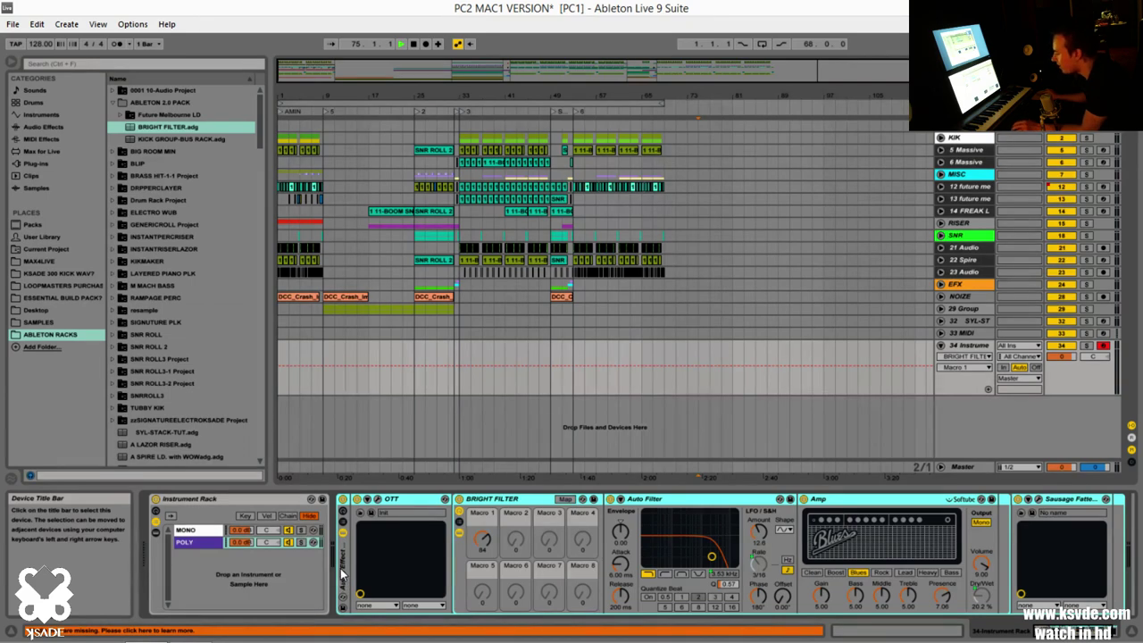
- Fold the new Audio Effect Rack so it sits collapsed after the MONO/POLY Instrument Rack
click(259, 499)
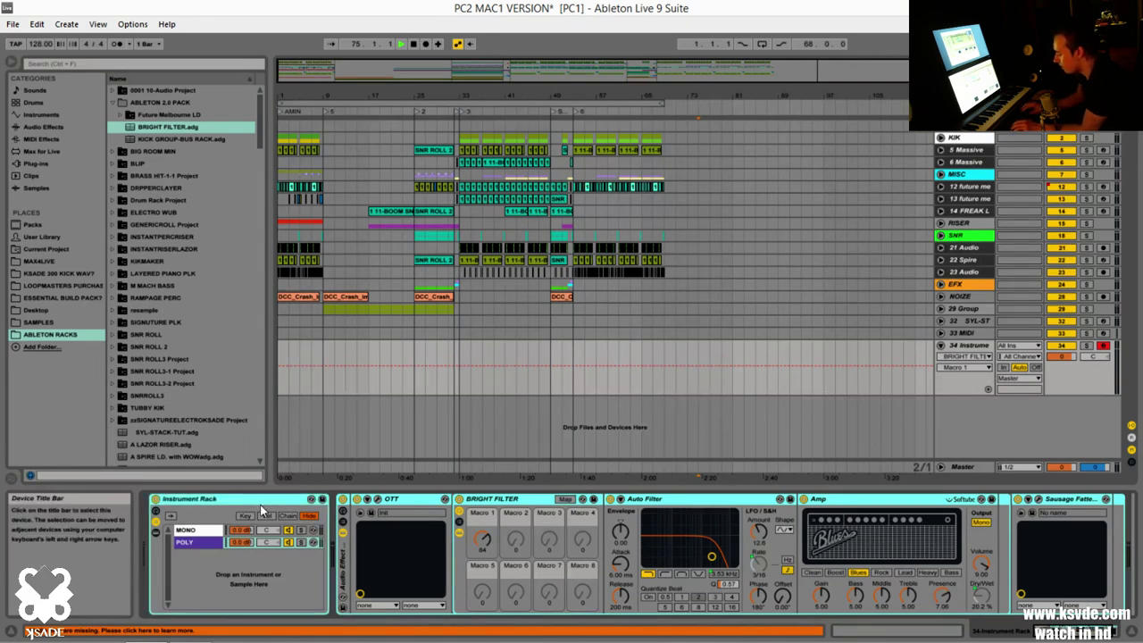
click(345, 514)
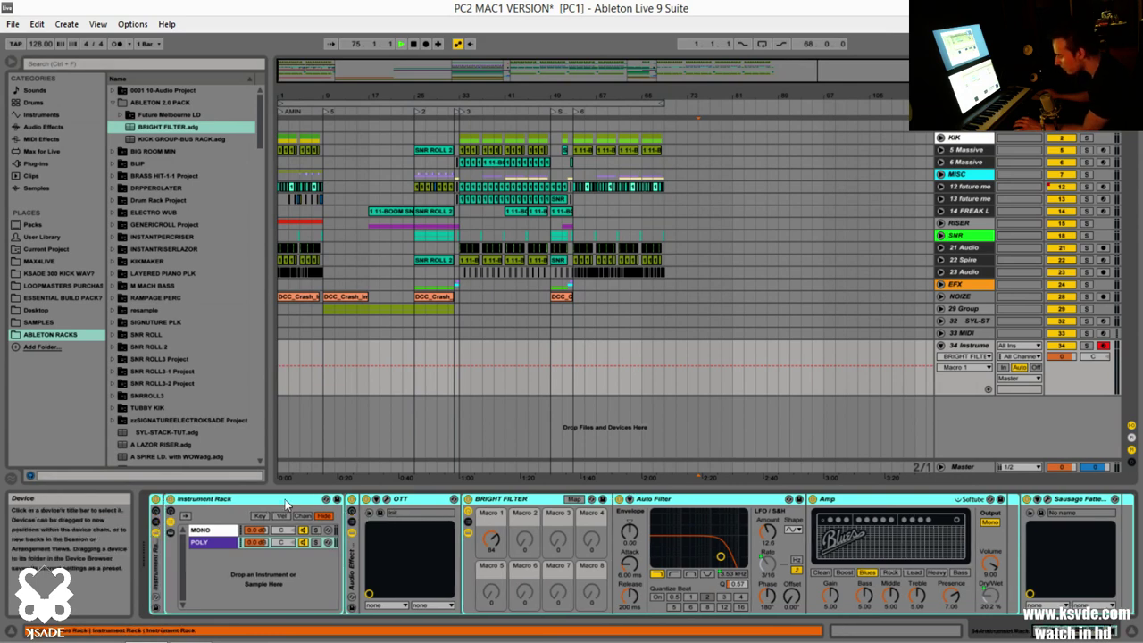
click(401, 499)
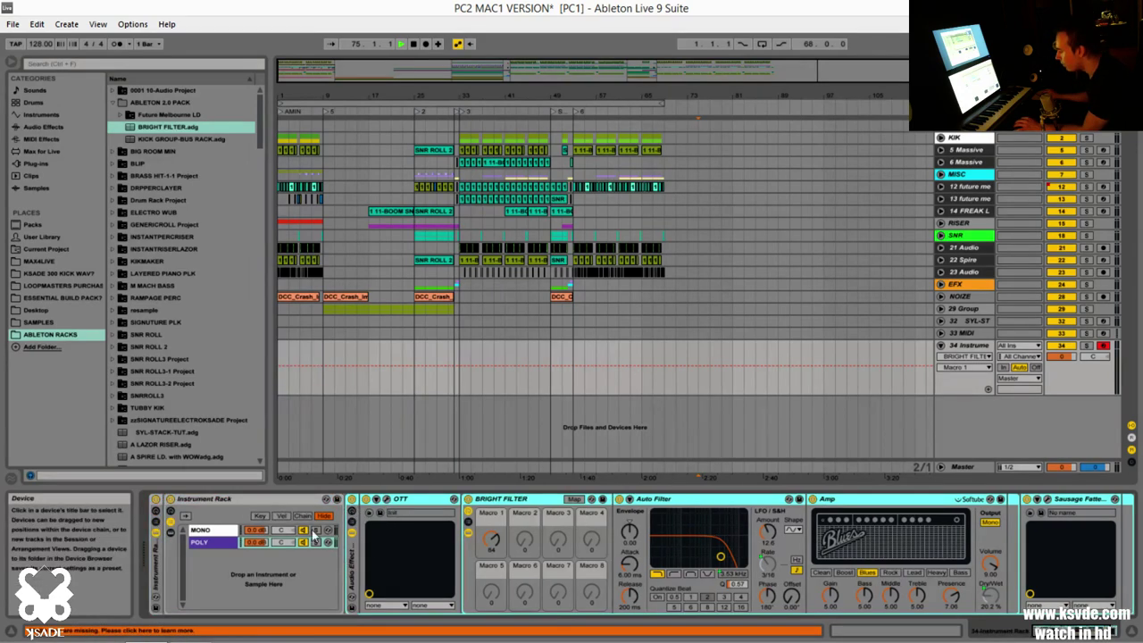
click(225, 497)
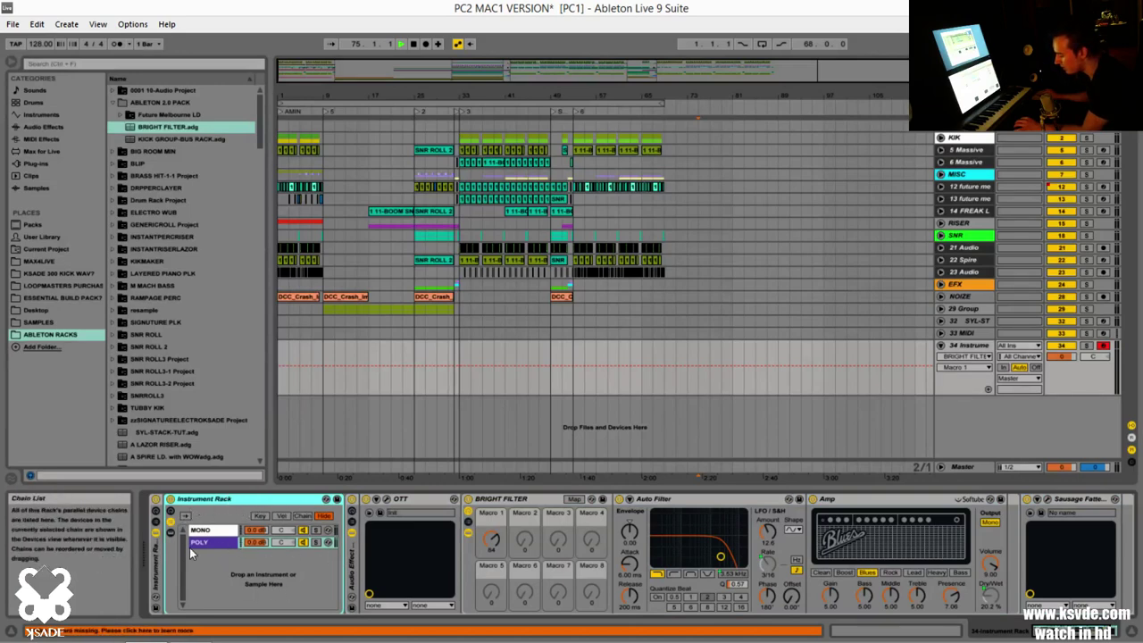
double_click(352, 561)
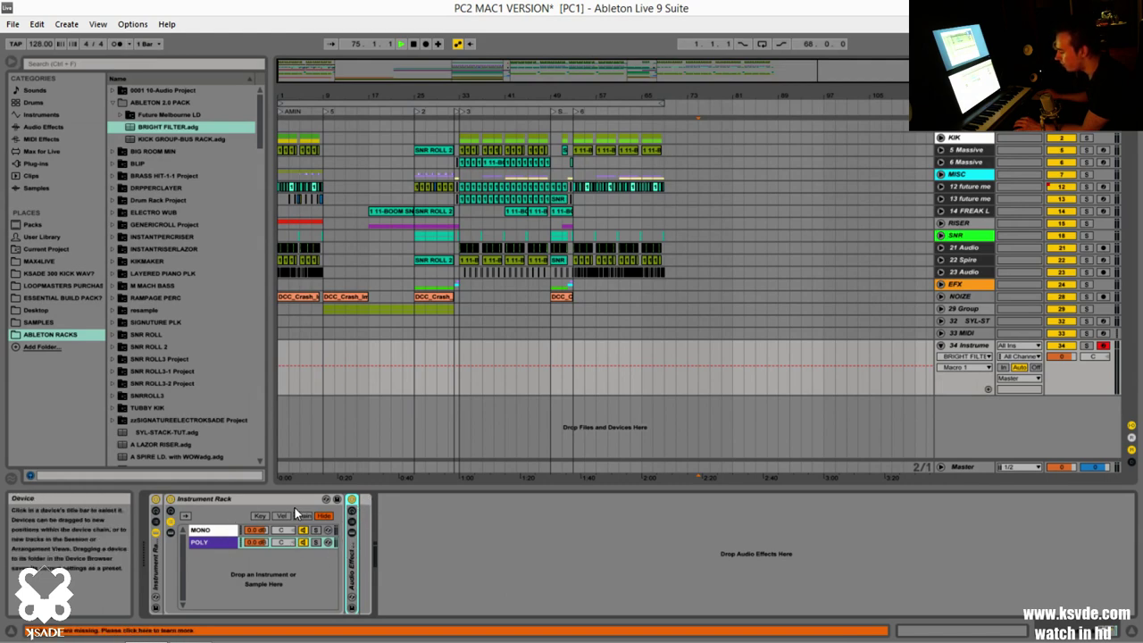
click(263, 497)
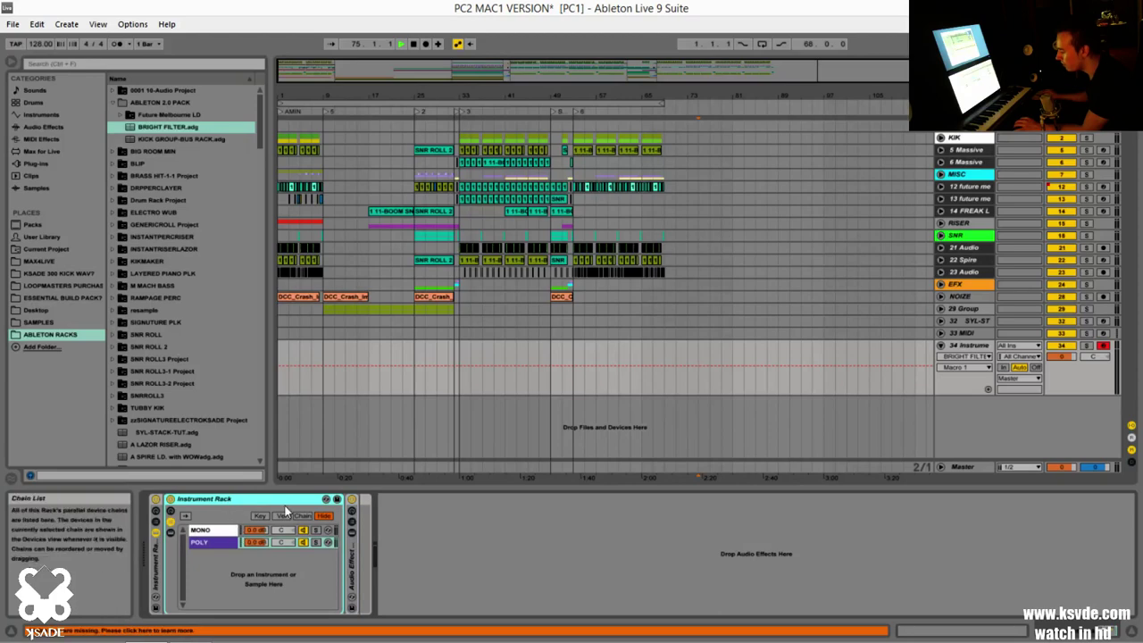
click(352, 557)
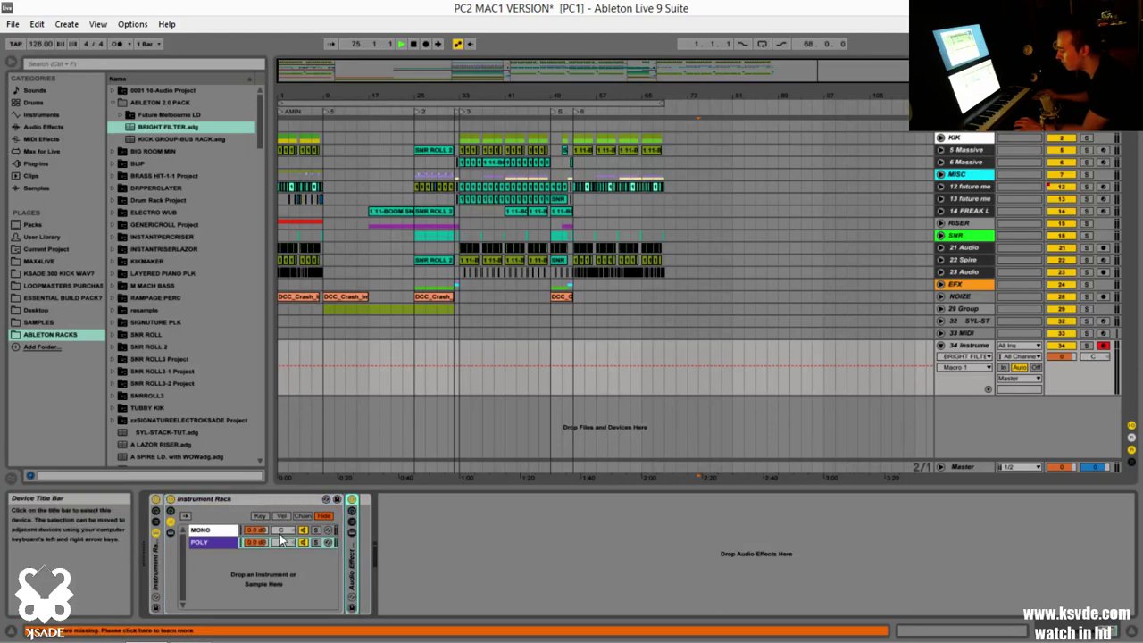
click(220, 533)
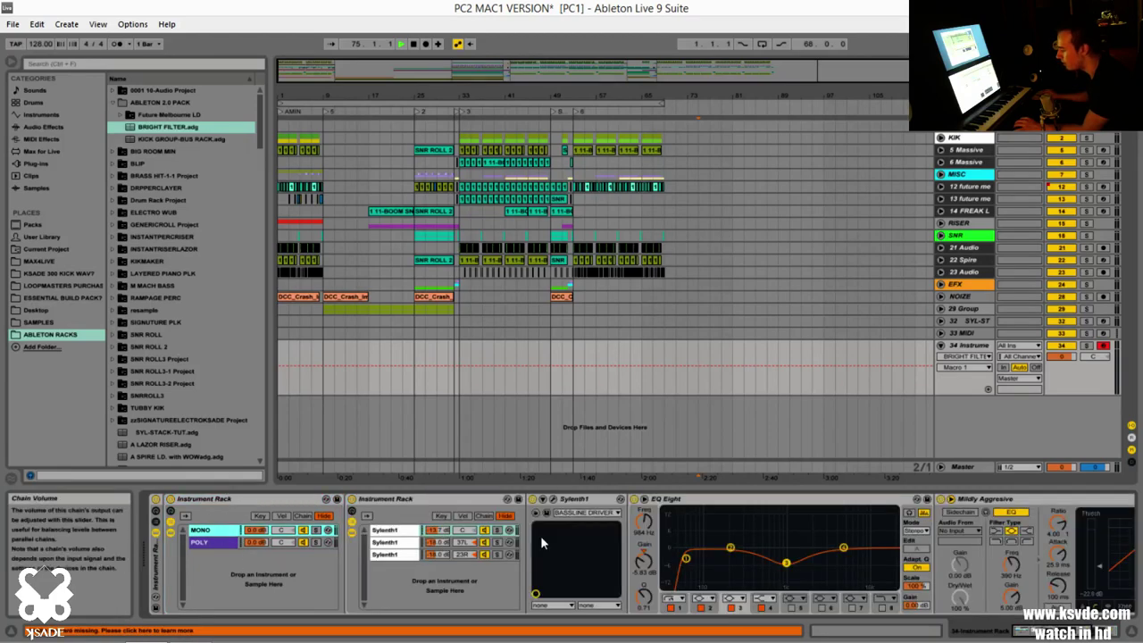
click(562, 501)
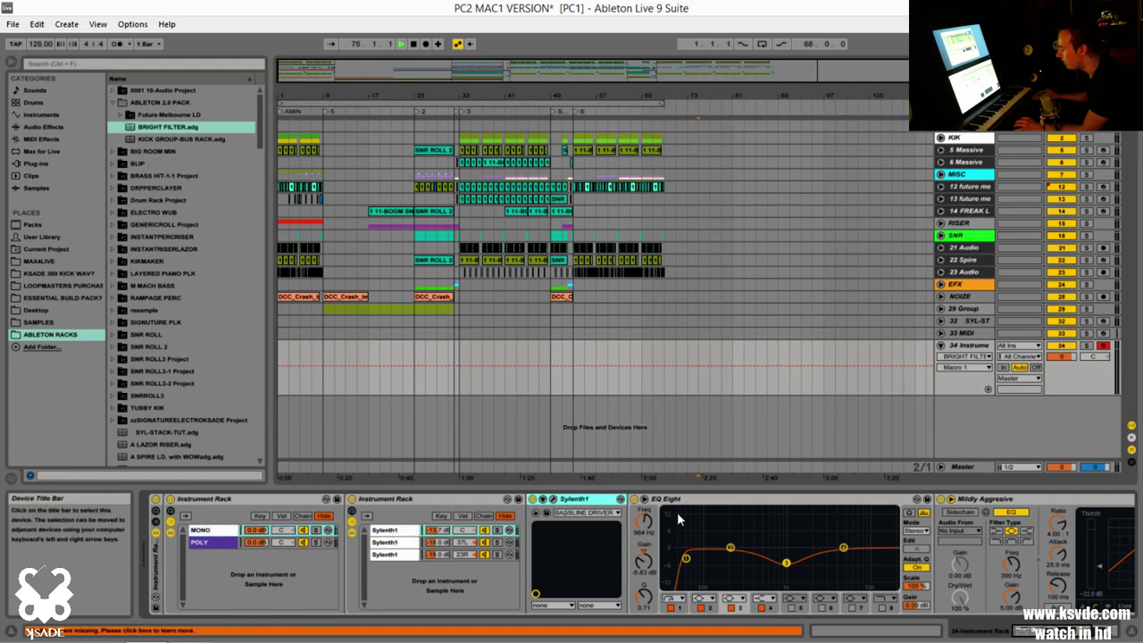
scroll(459, 551, up, 3)
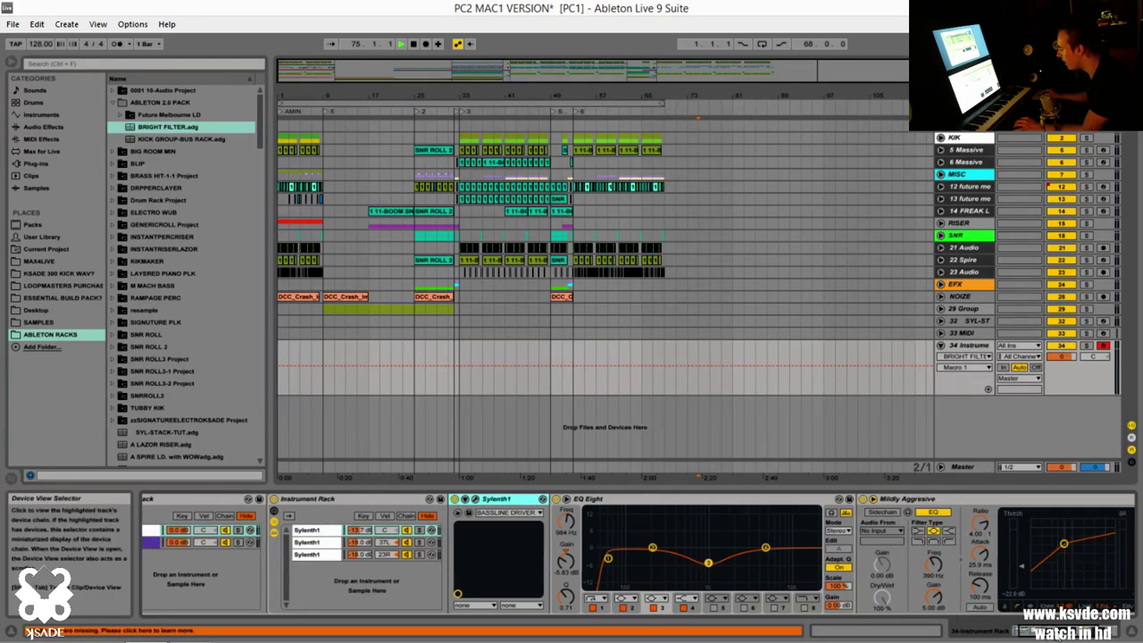
click(254, 541)
scroll(267, 549, up, 2)
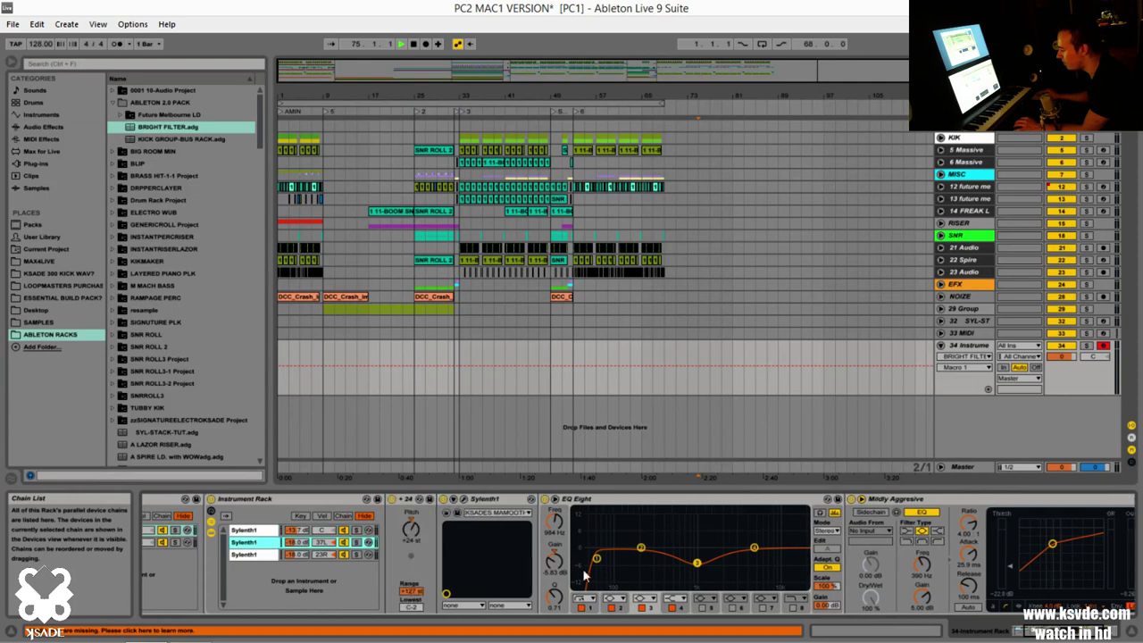
scroll(304, 549, up, 3)
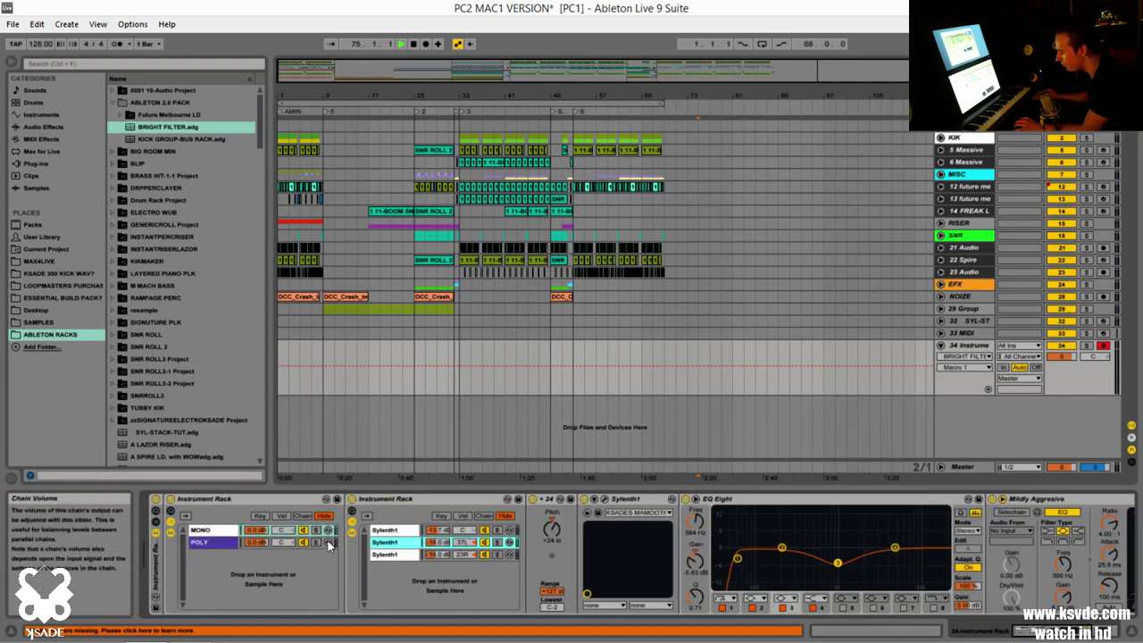
click(222, 532)
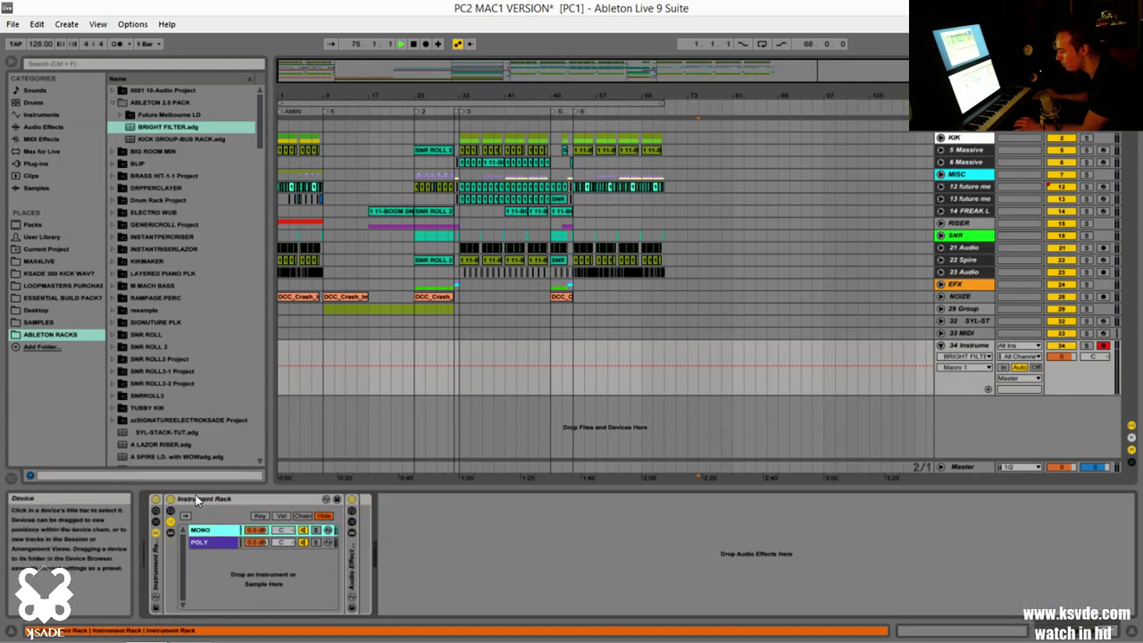